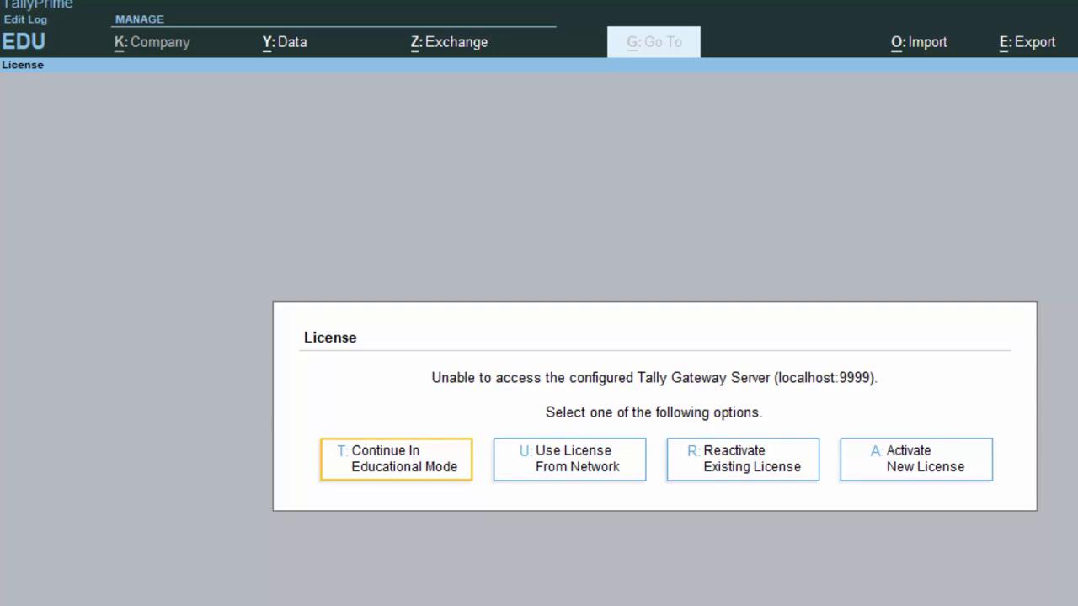
Step: Continue in Educational Mode and start creating a new company
{"action": "key", "text": "Return"}
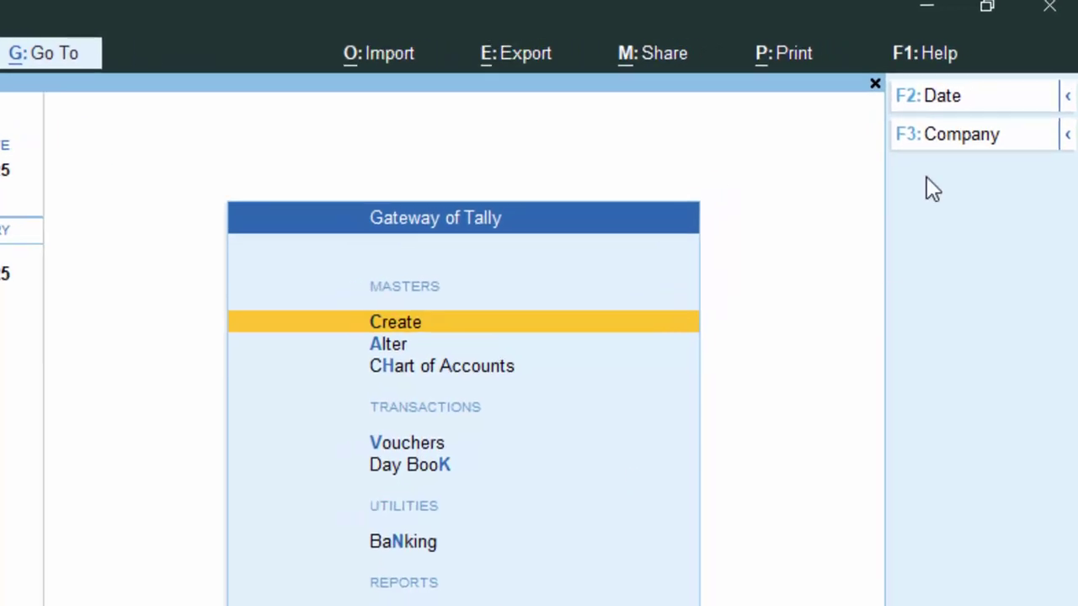
{"action": "left_click", "coordinate": [947, 133]}
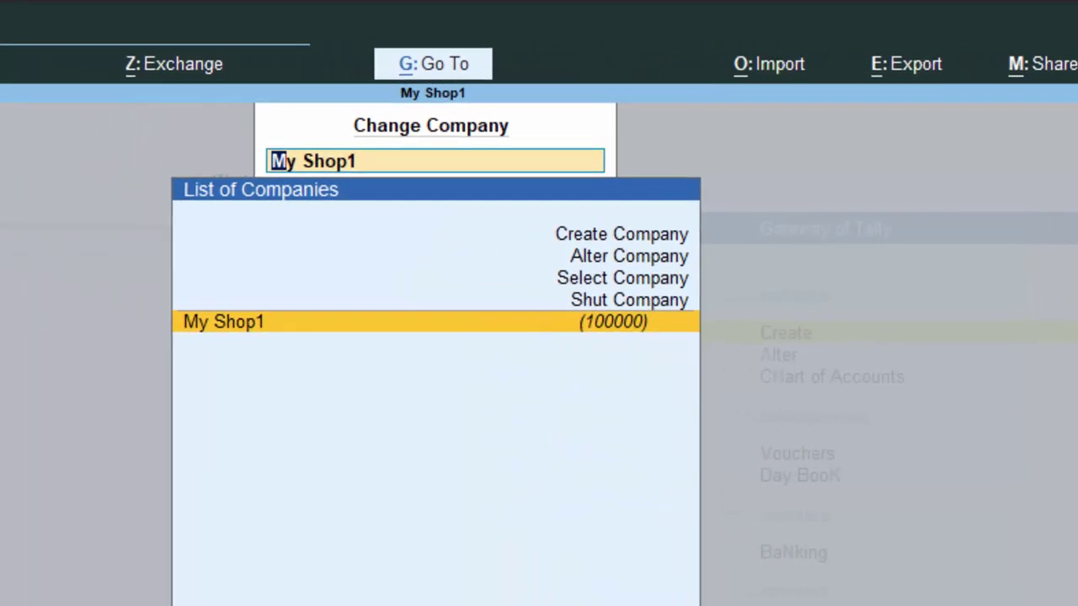
{"action": "key", "text": "Up"}
{"action": "key", "text": "Up"}
{"action": "key", "text": "Up"}
{"action": "key", "text": "Up"}
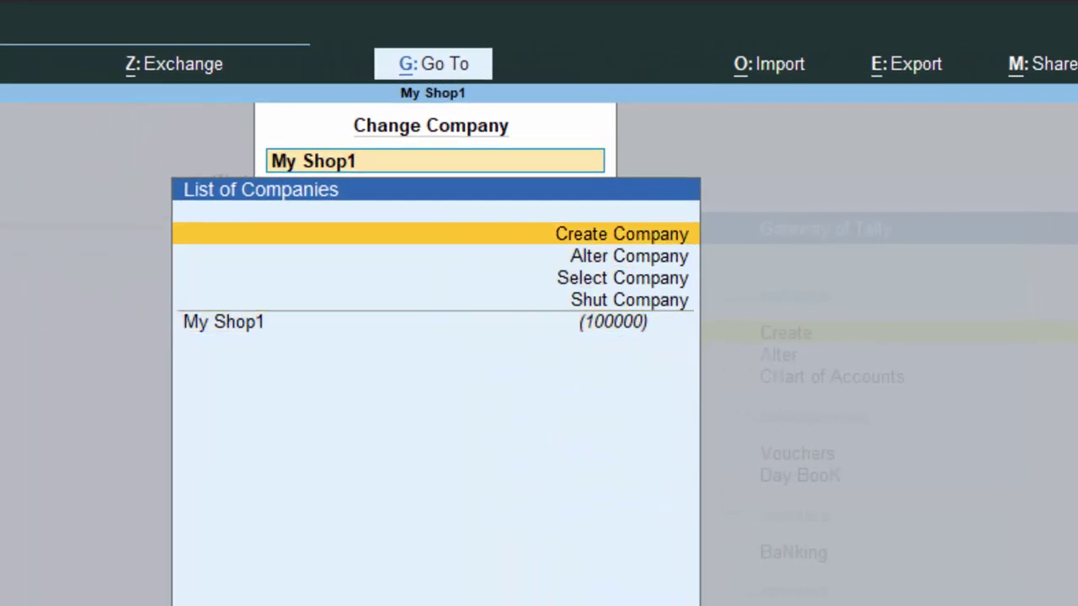
{"action": "key", "text": "Return"}
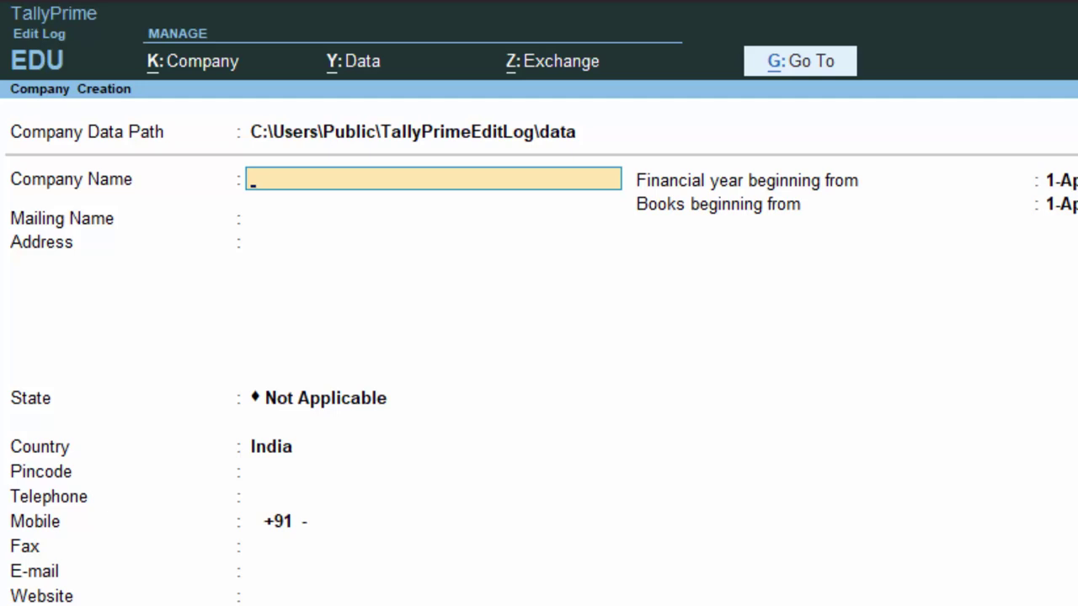
Step: Name the company New Morning Shop, keep the same mailing name and enter its address
{"action": "type", "text": "New Mo"}
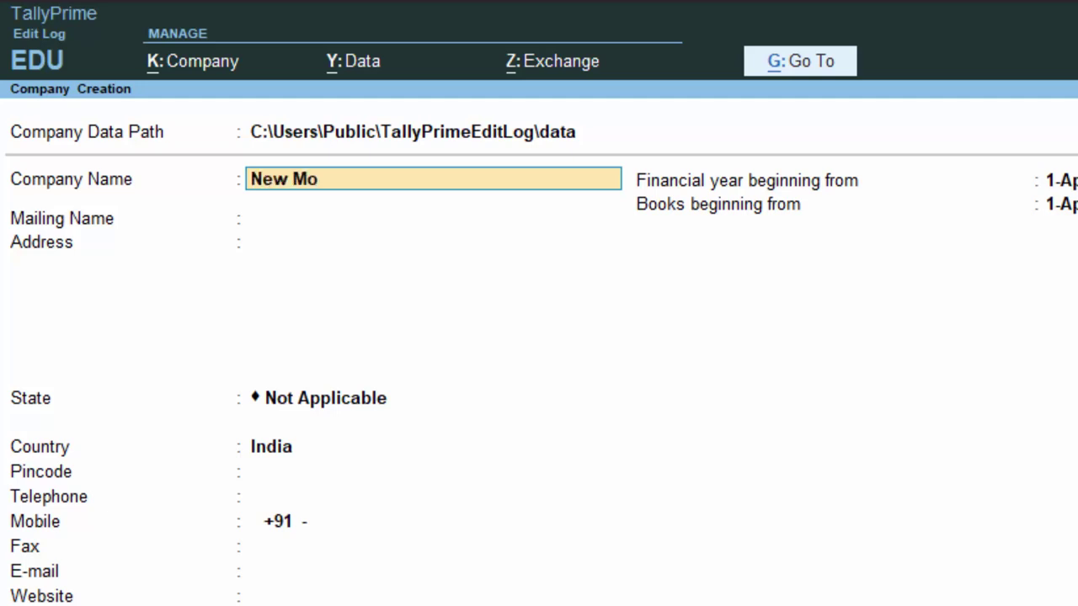
{"action": "type", "text": "rning Shop"}
{"action": "key", "text": "Return"}
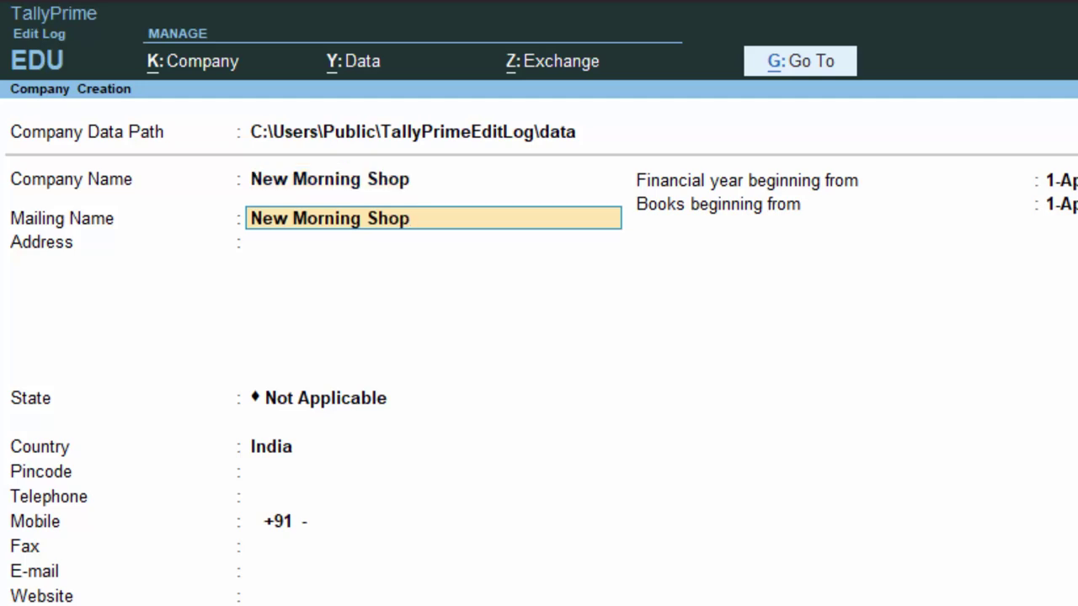
{"action": "key", "text": "Return"}
{"action": "type", "text": "New"}
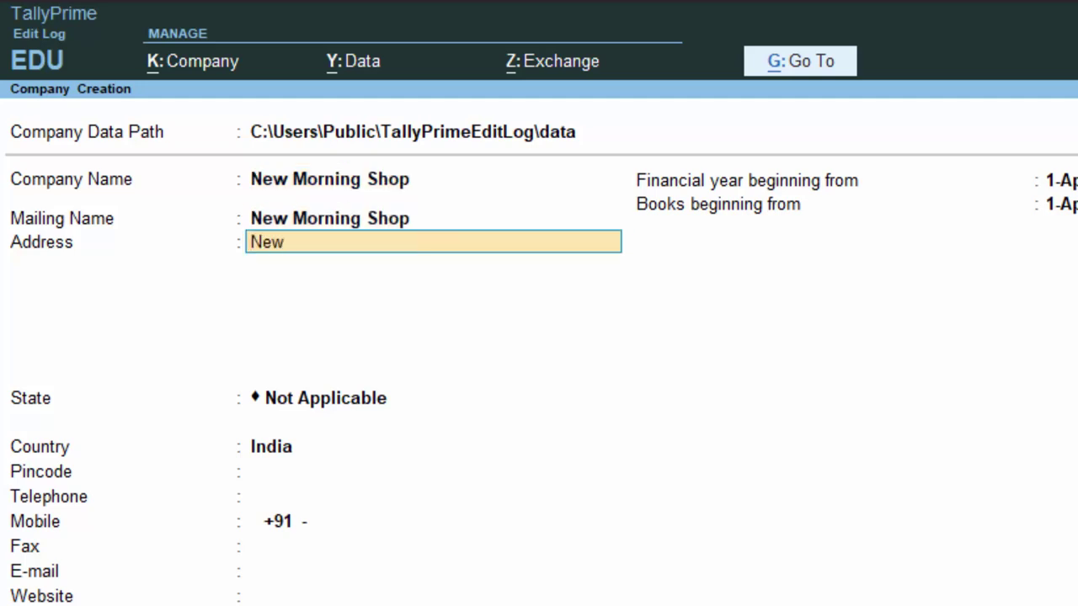
{"action": "type", "text": " Colony Deoria"}
{"action": "key", "text": "Return"}
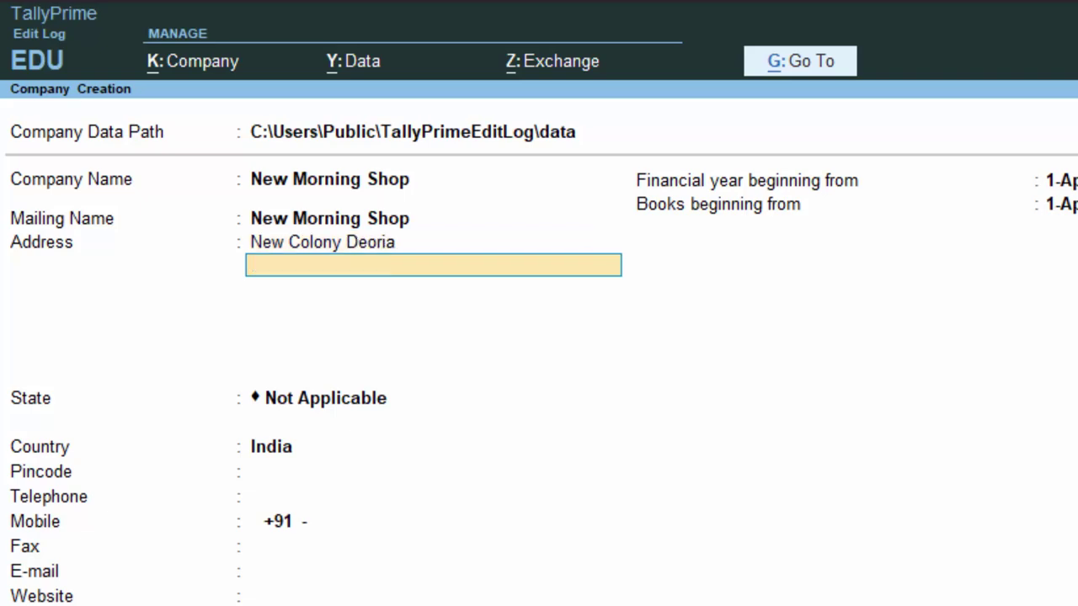
Step: Set the company's state to Uttar Pradesh, then save it with the remaining default details and features
{"action": "key", "text": "Return"}
{"action": "type", "text": "U"}
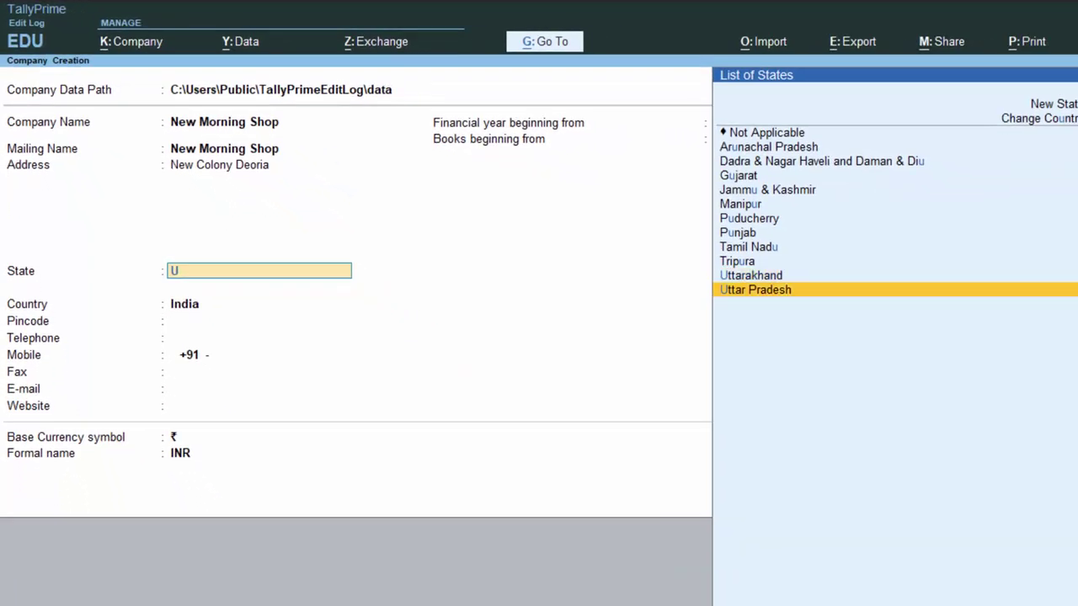
{"action": "key", "text": "Return"}
{"action": "key", "text": "Return"}
{"action": "key", "text": "Return"}
{"action": "key", "text": "Return"}
{"action": "key", "text": "Return"}
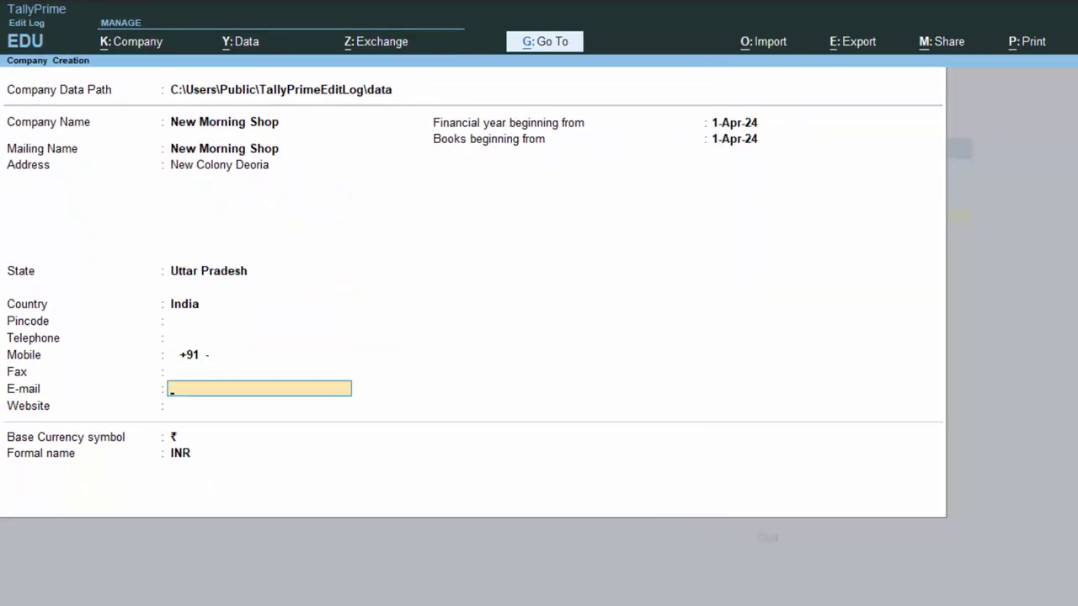
{"action": "key", "text": "Return"}
{"action": "key", "text": "Return"}
{"action": "key", "text": "Return"}
{"action": "key", "text": "Return"}
{"action": "key", "text": "Return"}
{"action": "key", "text": "Return"}
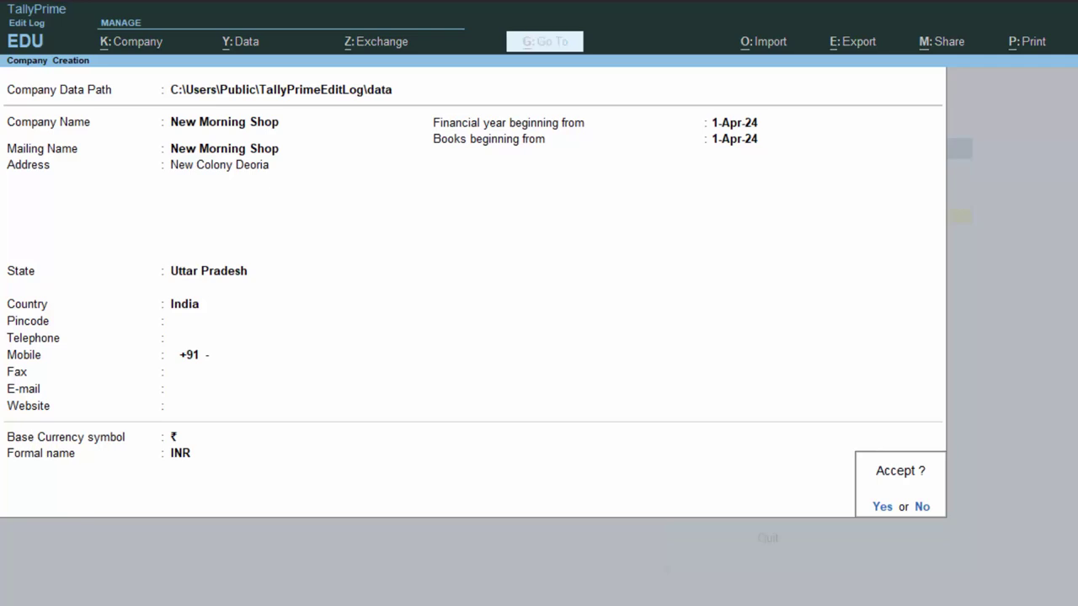
{"action": "key", "text": "Return"}
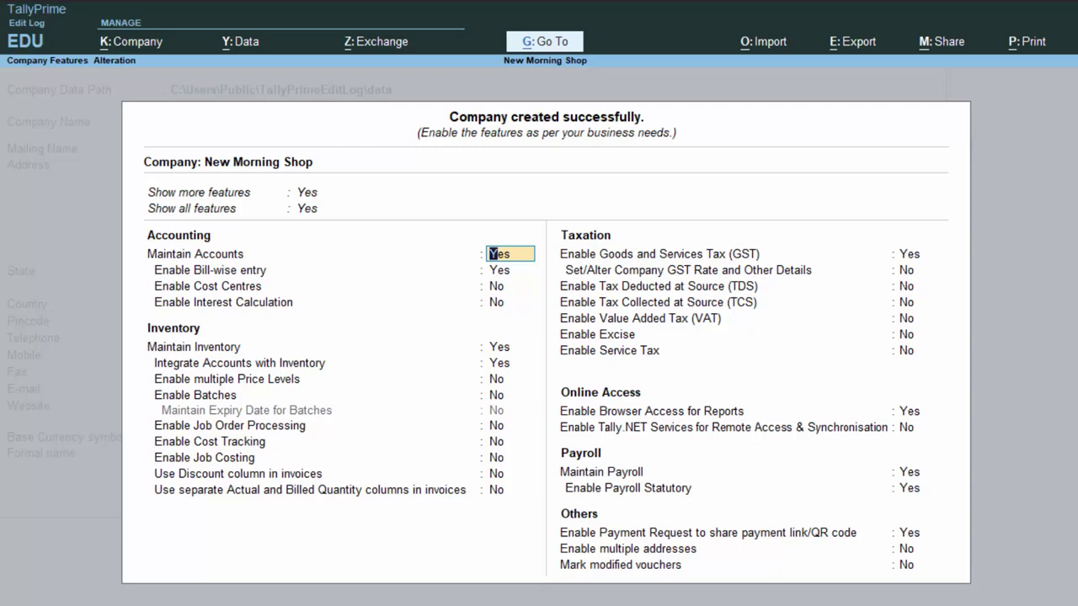
{"action": "key", "text": "ctrl+a"}
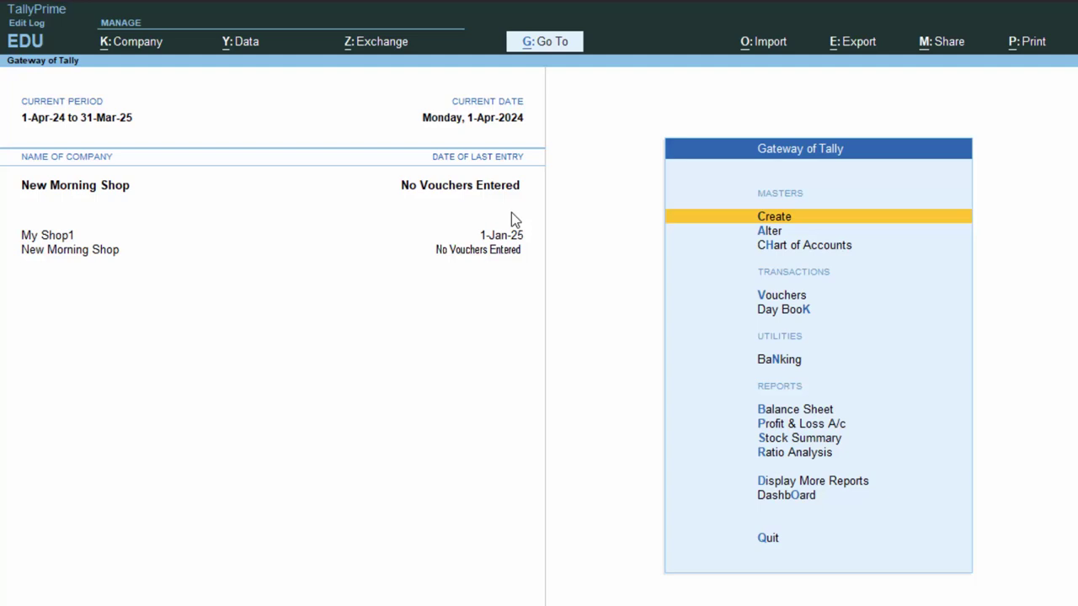
Step: Start a purchase voucher with supplier invoice number 334 dated 1-Apr-24
{"action": "key", "text": "v"}
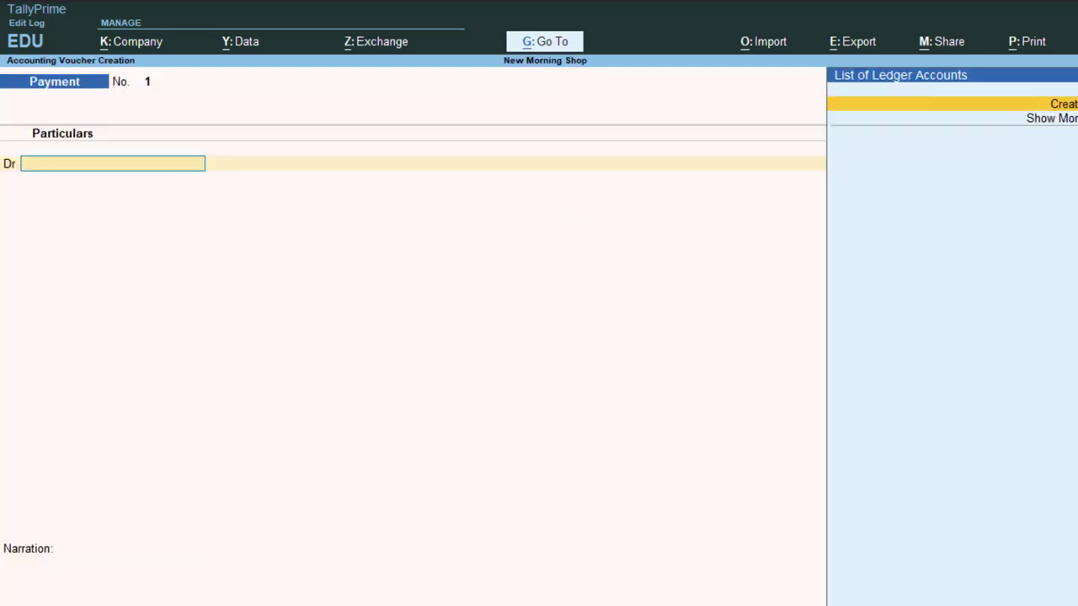
{"action": "key", "text": "F9"}
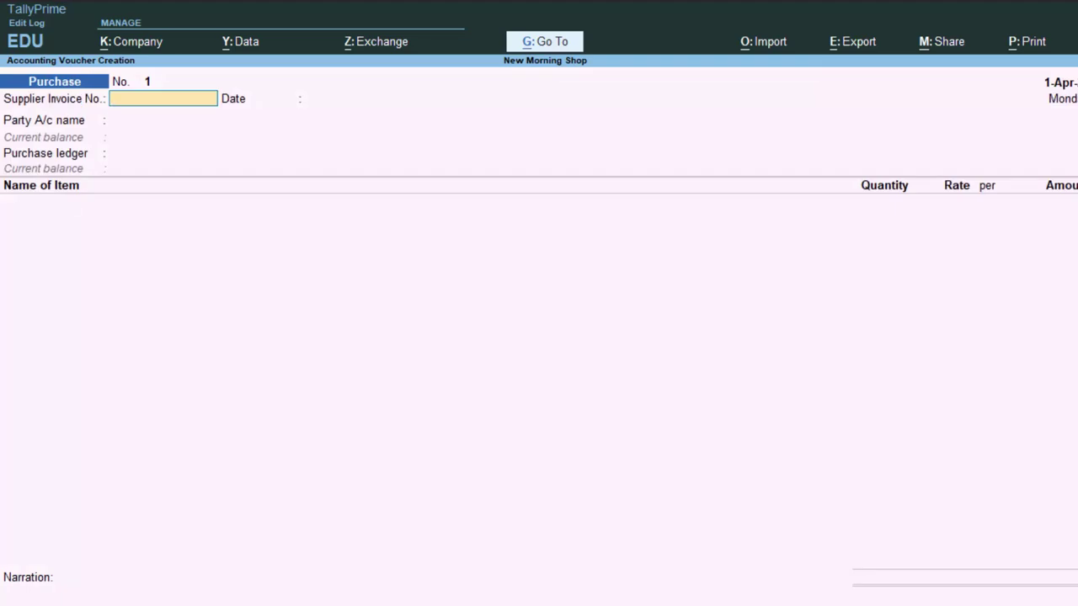
{"action": "type", "text": "334"}
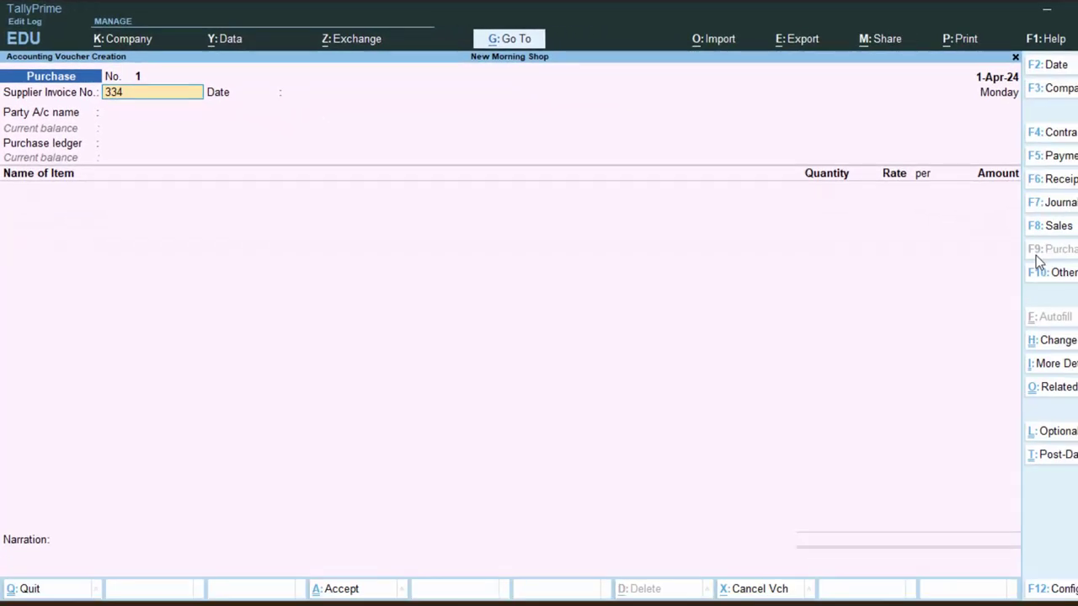
{"action": "key", "text": "Return"}
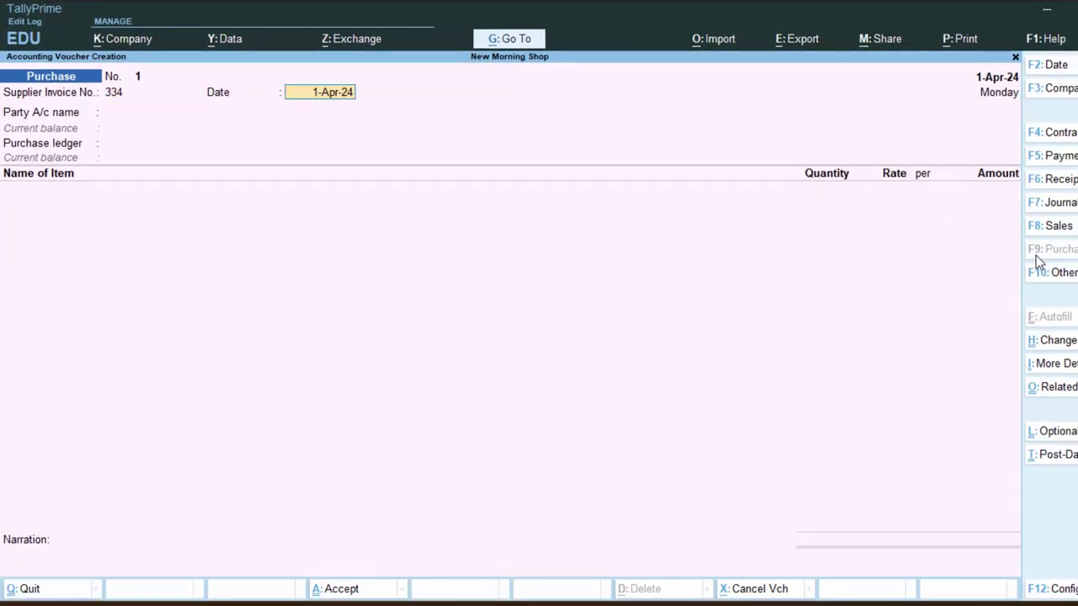
{"action": "key", "text": "Return"}
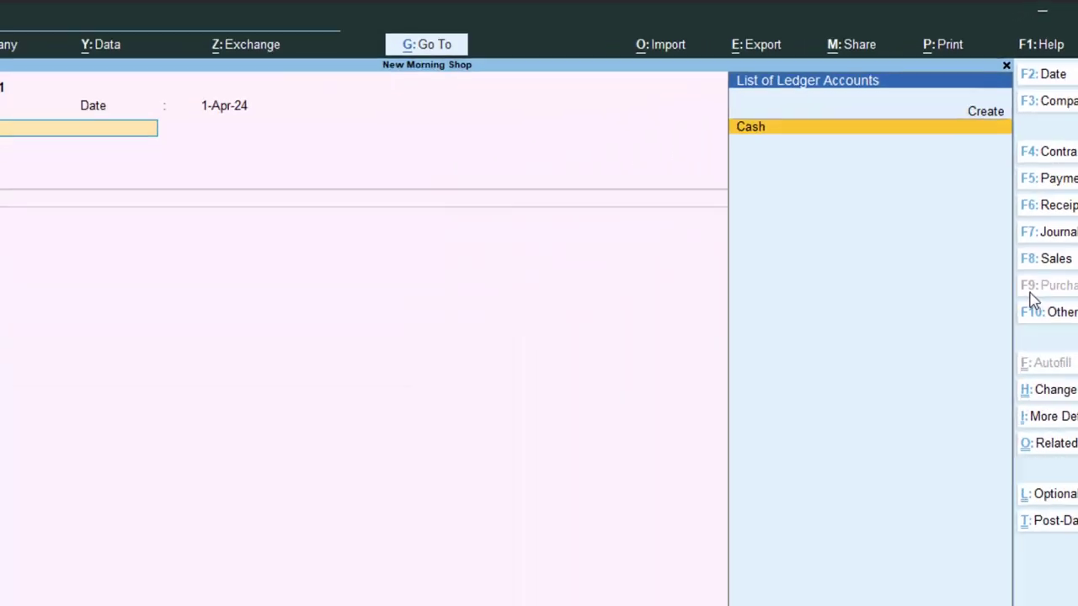
Step: Create a party ledger named Supplier1 under Sundry Creditors from the voucher's party account field
{"action": "key", "text": "alt+c"}
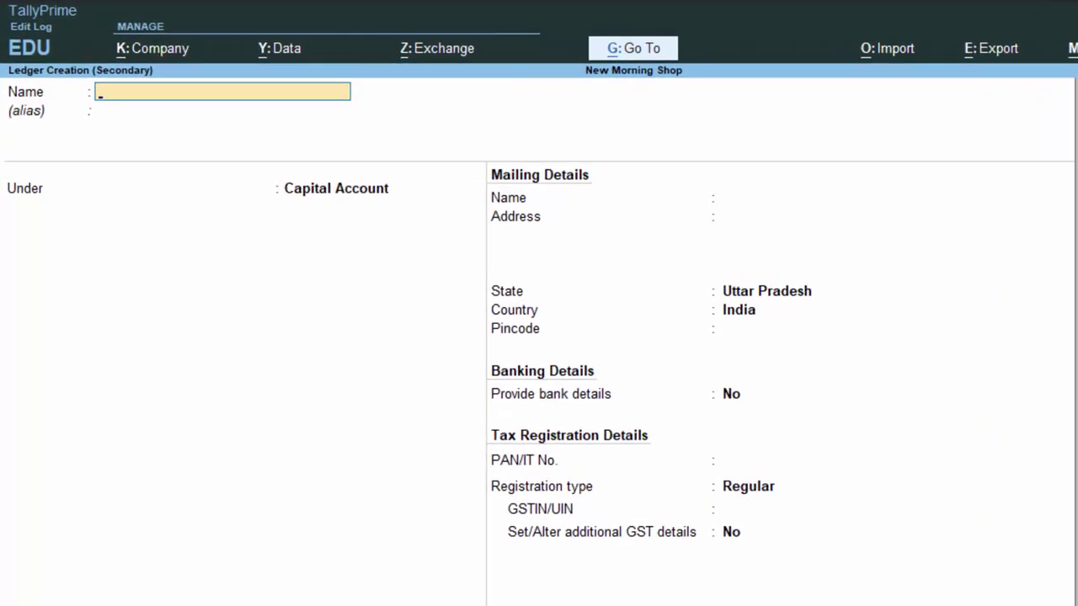
{"action": "type", "text": "Suppli"}
{"action": "type", "text": "er1"}
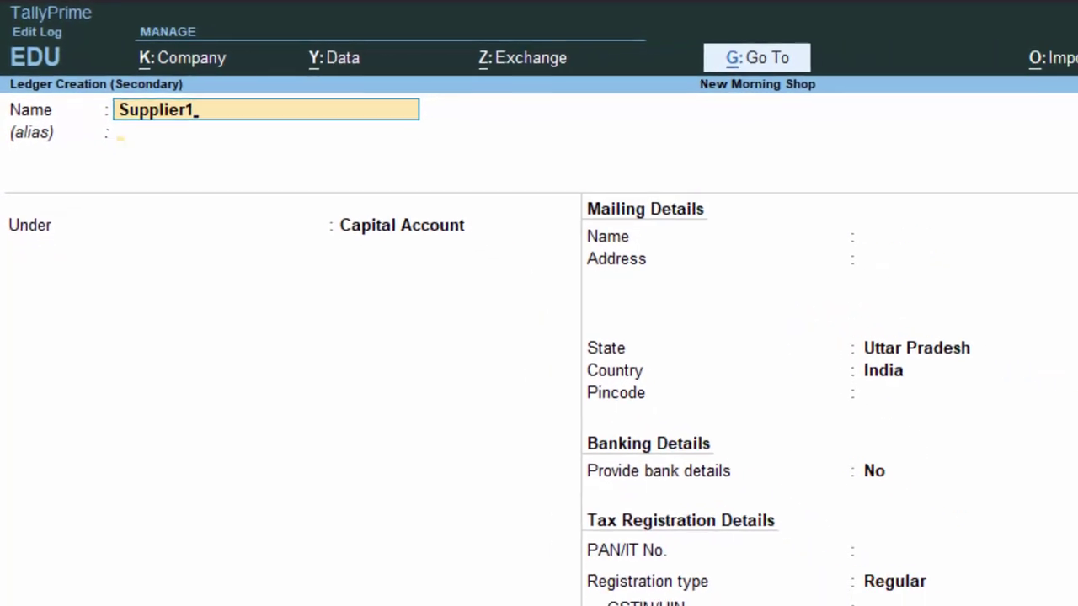
{"action": "key", "text": "Return"}
{"action": "key", "text": "Return"}
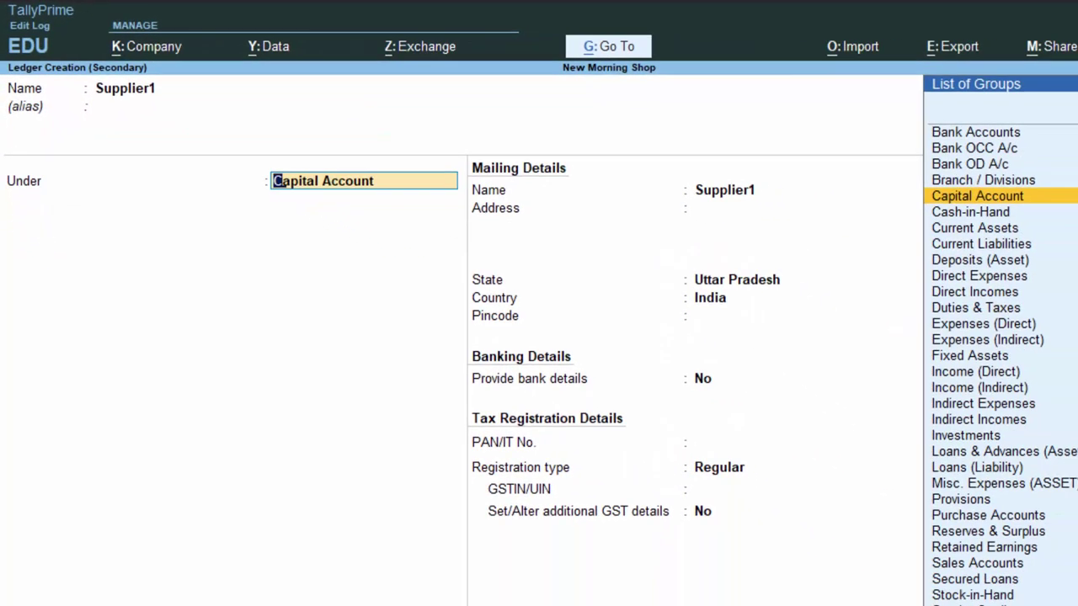
{"action": "type", "text": "S"}
{"action": "key", "text": "Down"}
{"action": "key", "text": "Return"}
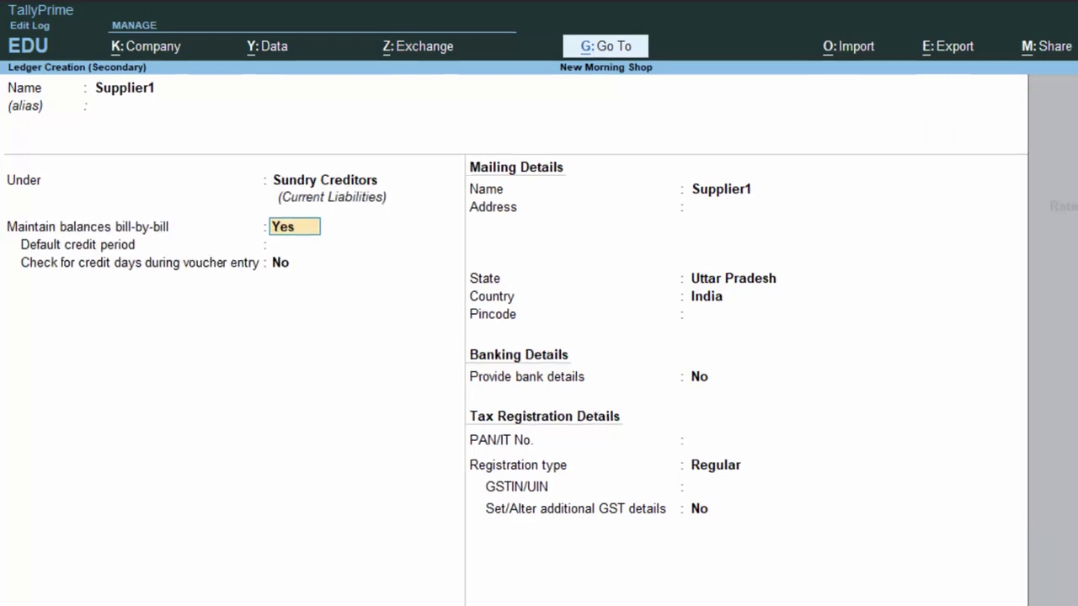
Step: Keep bill-by-bill balances and the default mailing, banking and Regular tax registration details for Supplier1, and save the ledger
{"action": "key", "text": "Return"}
{"action": "key", "text": "Return"}
{"action": "key", "text": "Return"}
{"action": "key", "text": "Return"}
{"action": "key", "text": "Return"}
{"action": "key", "text": "Return"}
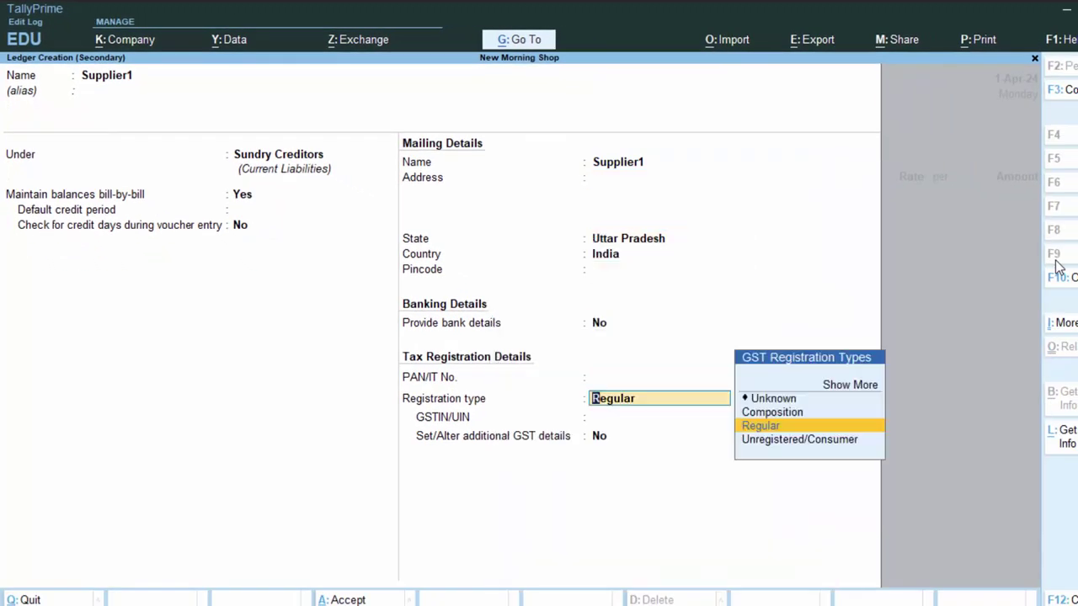
{"action": "key", "text": "Return"}
{"action": "key", "text": "Return"}
{"action": "key", "text": "Return"}
{"action": "key", "text": "Return"}
{"action": "key", "text": "Return"}
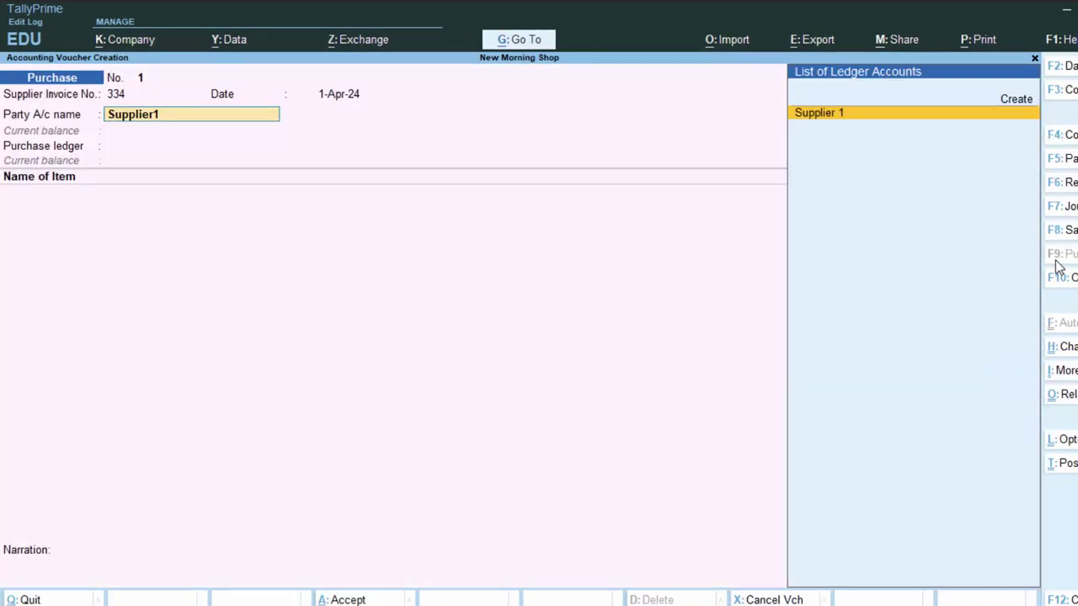
Step: Select Supplier1 as the purchase voucher's party account and leave its receipt details blank
{"action": "key", "text": "Return"}
{"action": "key", "text": "Return"}
{"action": "key", "text": "Return"}
{"action": "key", "text": "Return"}
{"action": "key", "text": "Return"}
{"action": "key", "text": "Return"}
{"action": "key", "text": "Return"}
{"action": "key", "text": "Return"}
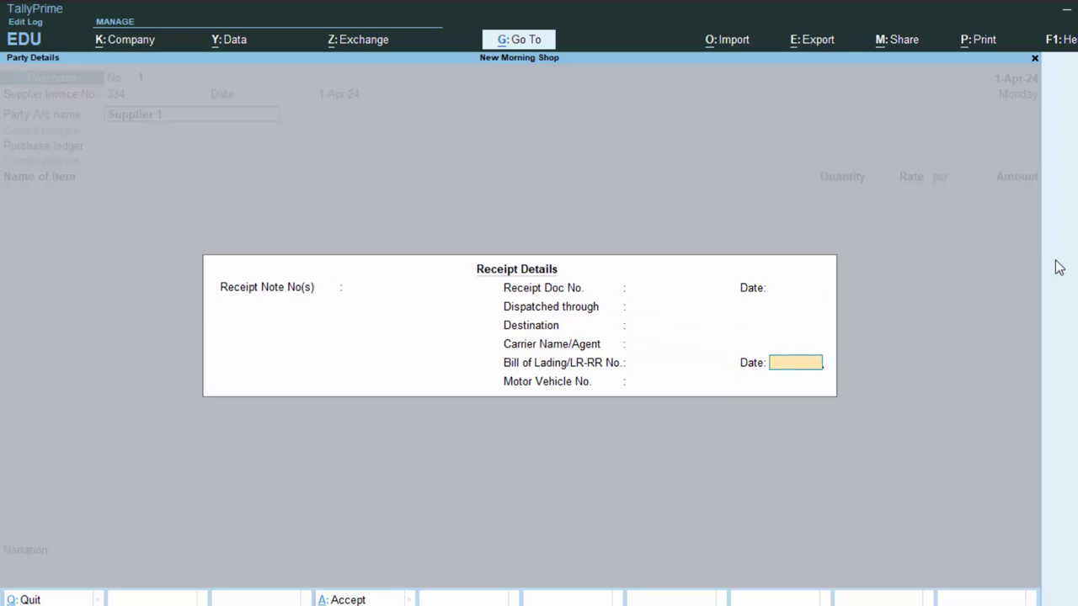
{"action": "key", "text": "Return"}
{"action": "key", "text": "Return"}
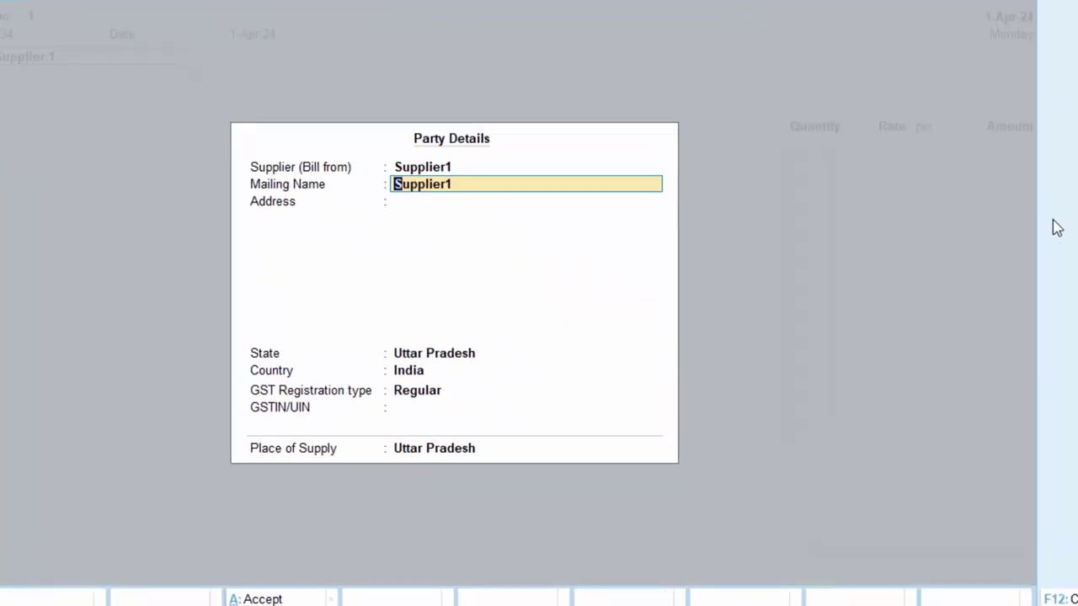
Step: Accept the default party details for Supplier1, with Uttar Pradesh as the place of supply
{"action": "key", "text": "Return"}
{"action": "key", "text": "Return"}
{"action": "key", "text": "Return"}
{"action": "key", "text": "Return"}
{"action": "key", "text": "Return"}
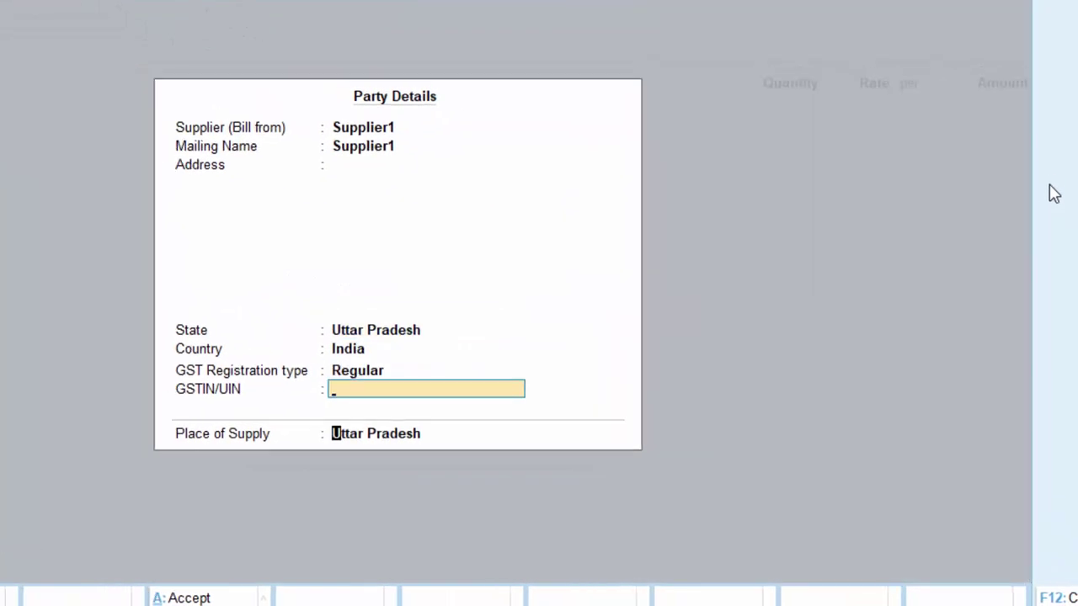
{"action": "key", "text": "Return"}
{"action": "key", "text": "Return"}
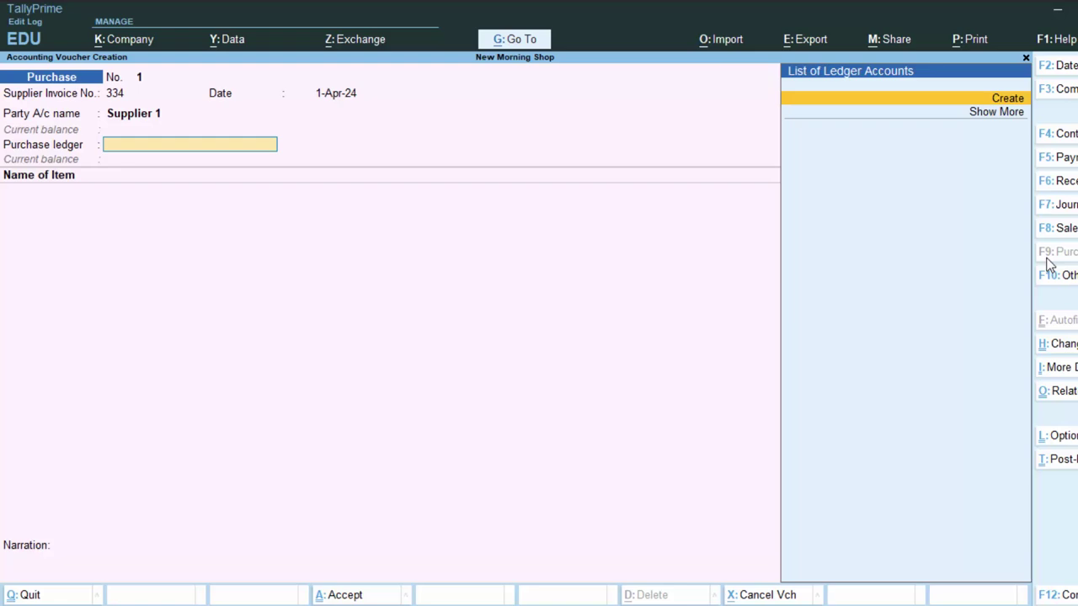
Step: Create a purchase ledger named Purchase A/c under the Purchase Accounts group
{"action": "key", "text": "Return"}
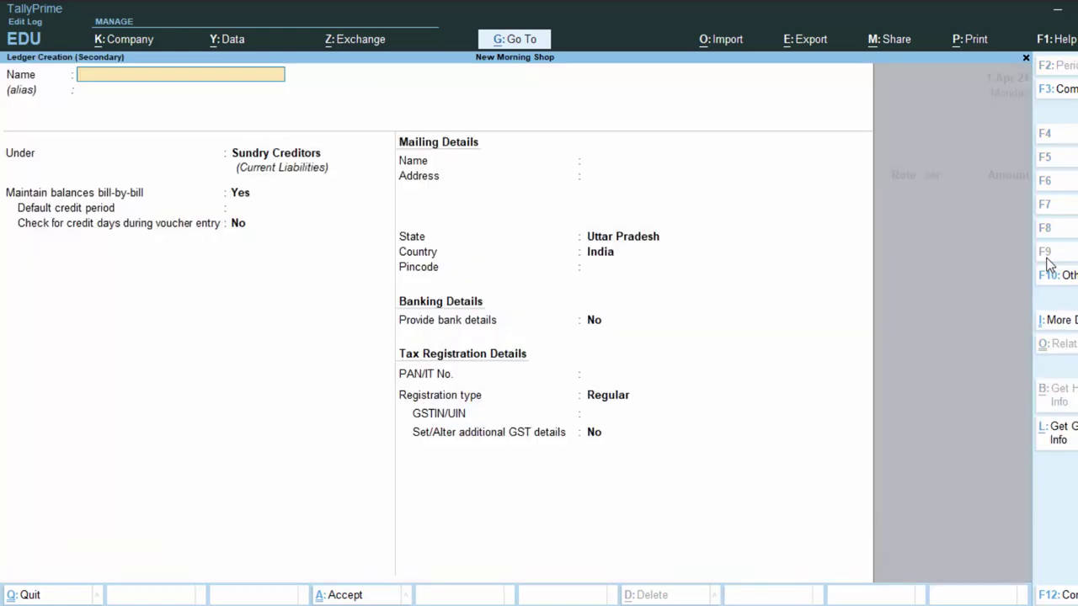
{"action": "type", "text": "Purchase"}
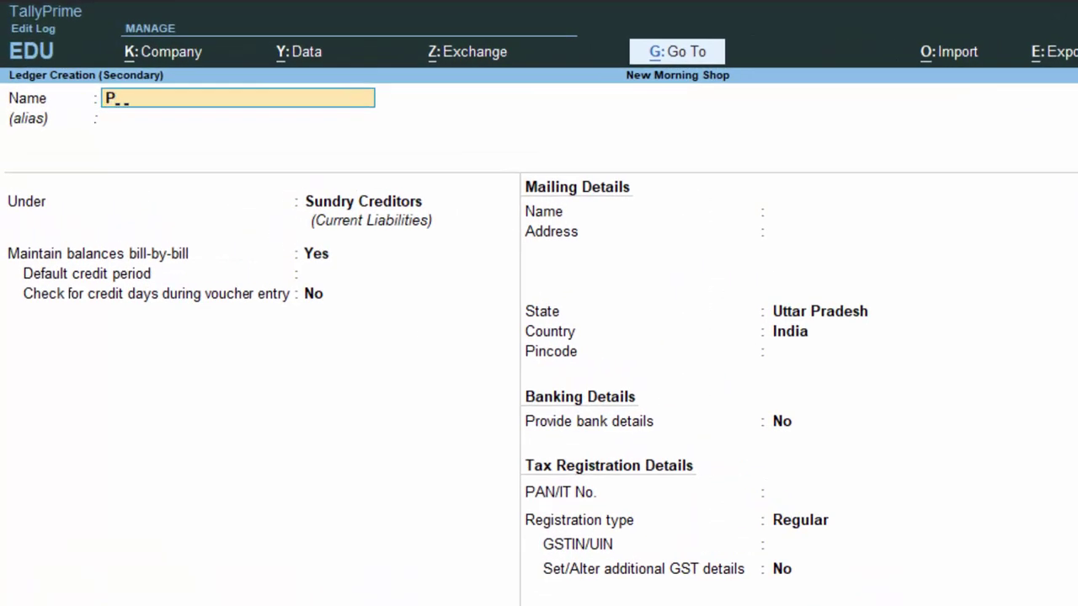
{"action": "type", "text": " a/c"}
{"action": "key", "text": "Return"}
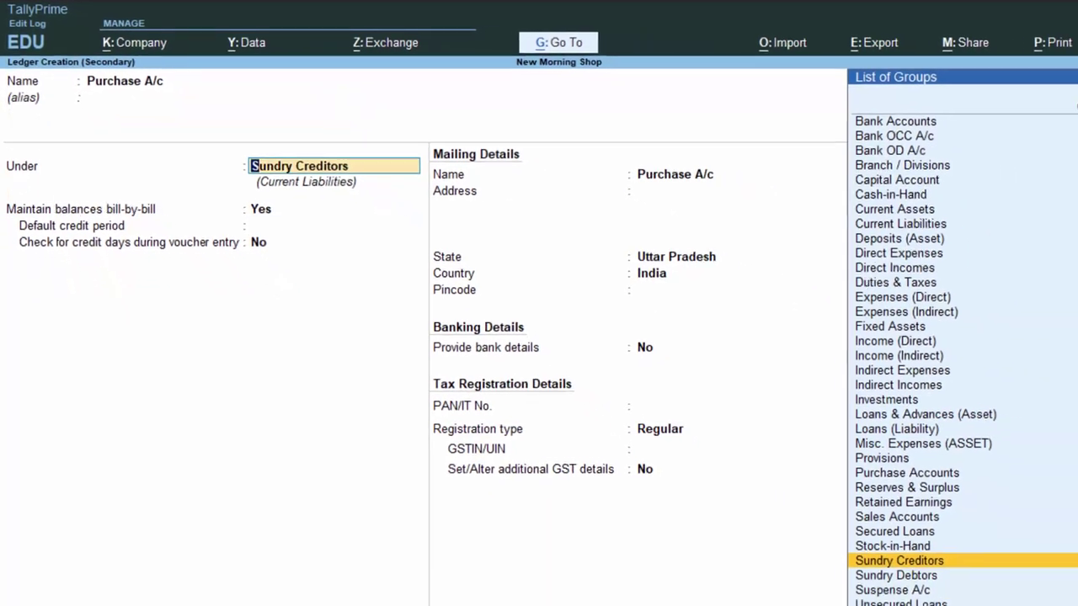
{"action": "type", "text": "P"}
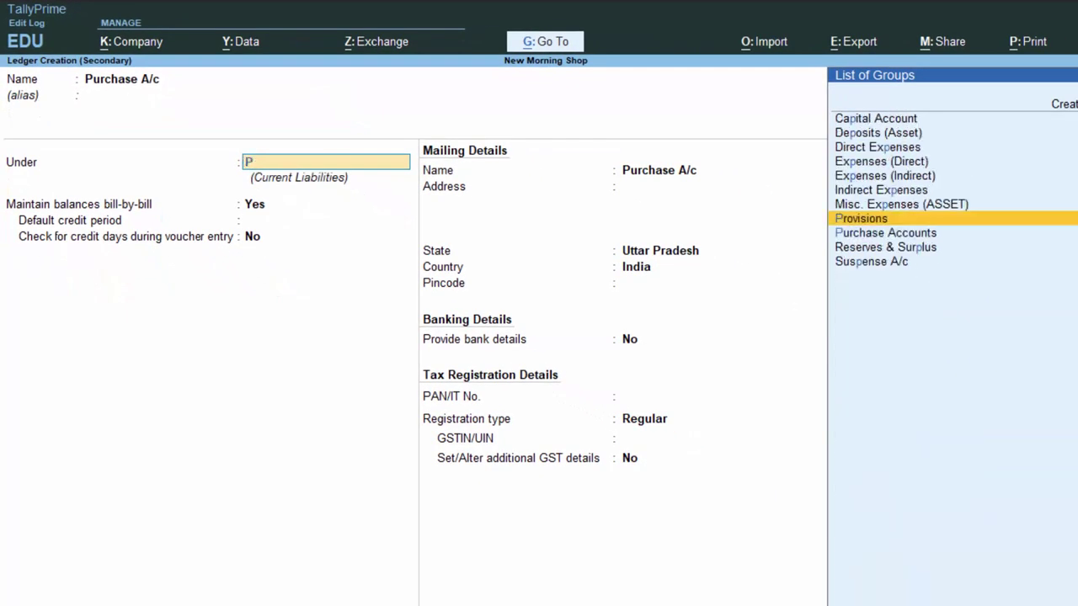
{"action": "key", "text": "Down"}
{"action": "key", "text": "Return"}
Step: Keep the default statutory and GST details with Services as the type of supply, and save the Purchase A/c ledger
{"action": "key", "text": "Return"}
{"action": "key", "text": "Return"}
{"action": "key", "text": "Return"}
{"action": "key", "text": "Return"}
{"action": "key", "text": "Return"}
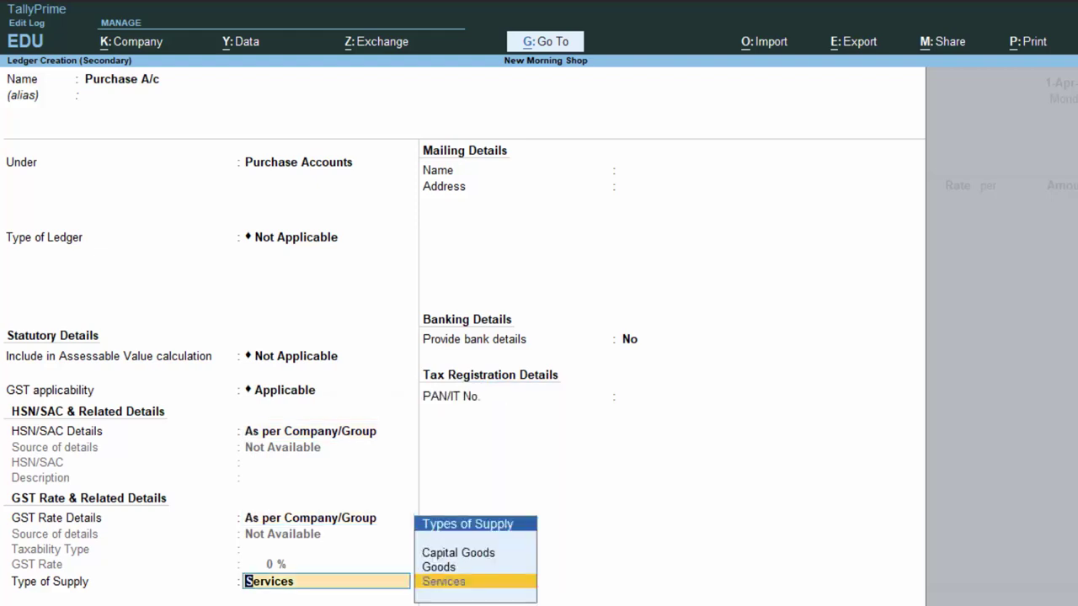
{"action": "key", "text": "Return"}
{"action": "key", "text": "Return"}
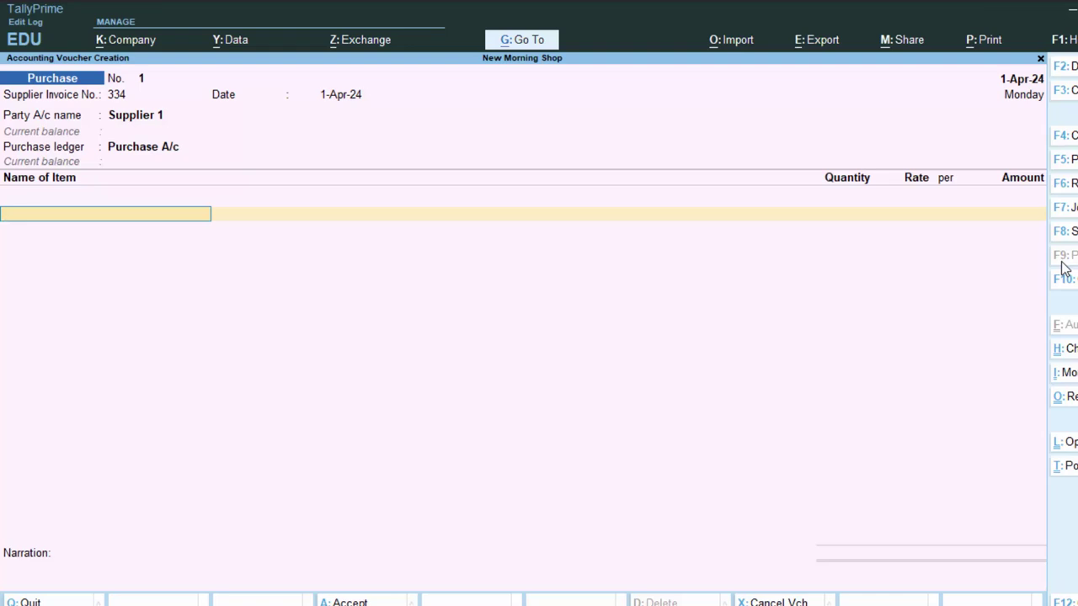
Step: Start a new stock item named Laptop under the Primary group, with no alias
{"action": "key", "text": "alt+c"}
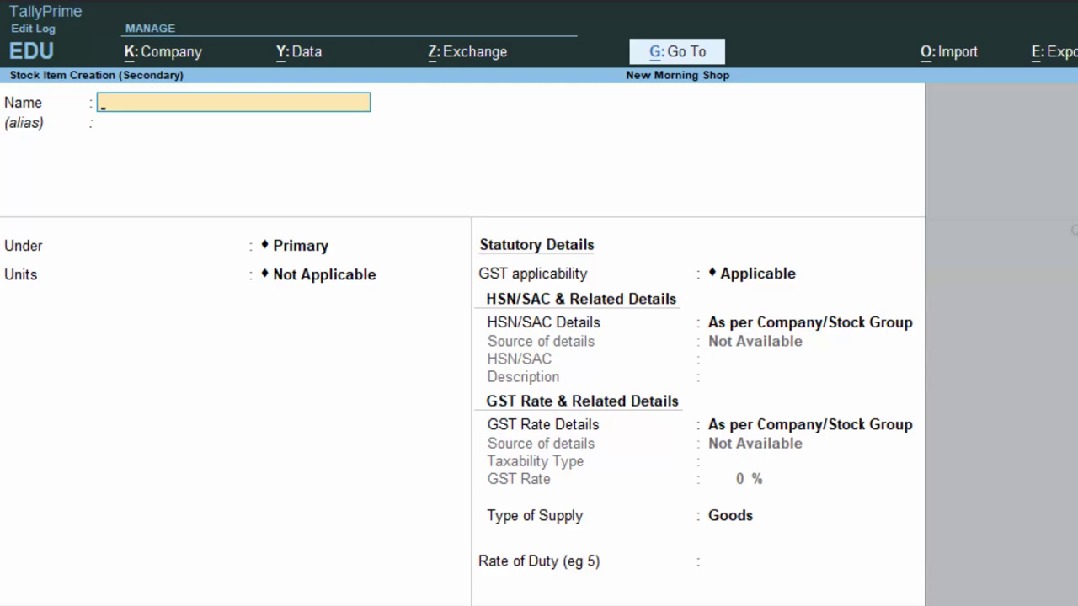
{"action": "type", "text": "Laptop"}
{"action": "key", "text": "Return"}
{"action": "key", "text": "Return"}
{"action": "key", "text": "Return"}
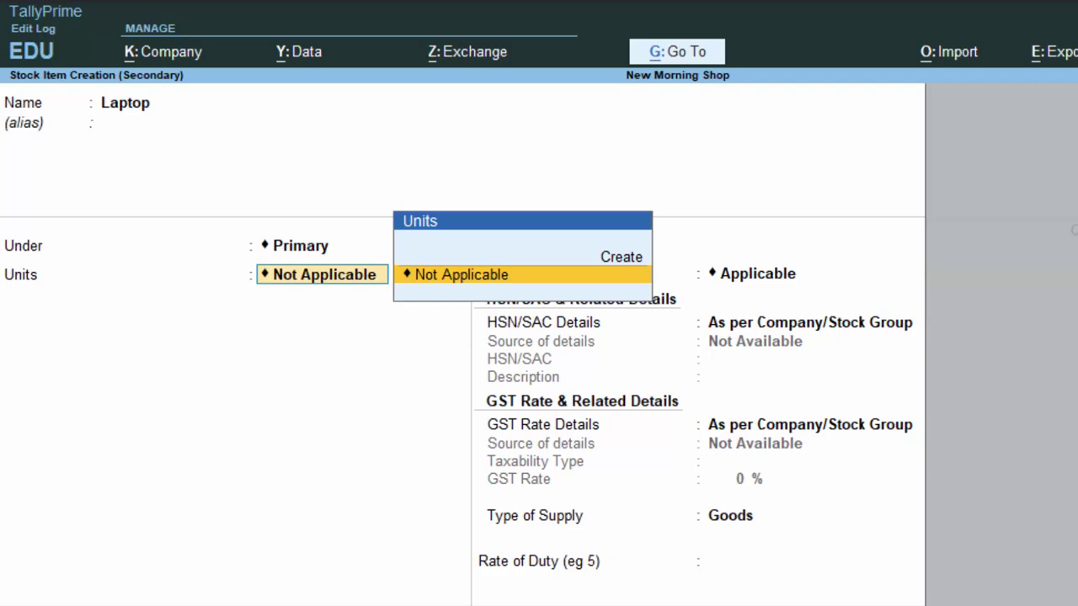
Step: Create a simple unit for Laptop with symbol nos, formal name Numbers, UQC NOS-NUMBERS and 0 decimal places
{"action": "key", "text": "Up"}
{"action": "key", "text": "Return"}
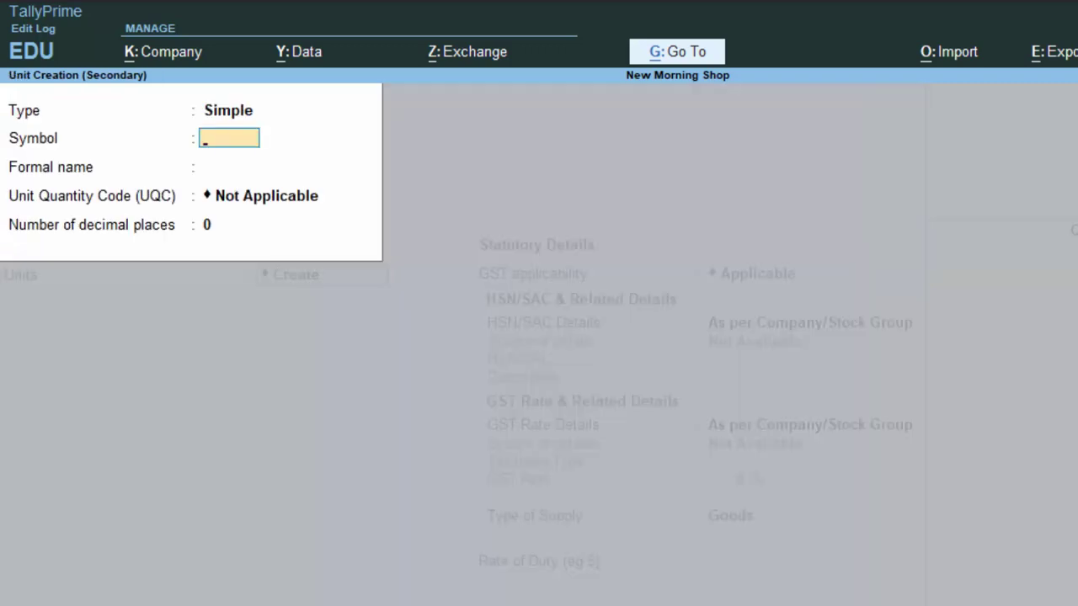
{"action": "type", "text": "nos"}
{"action": "key", "text": "Return"}
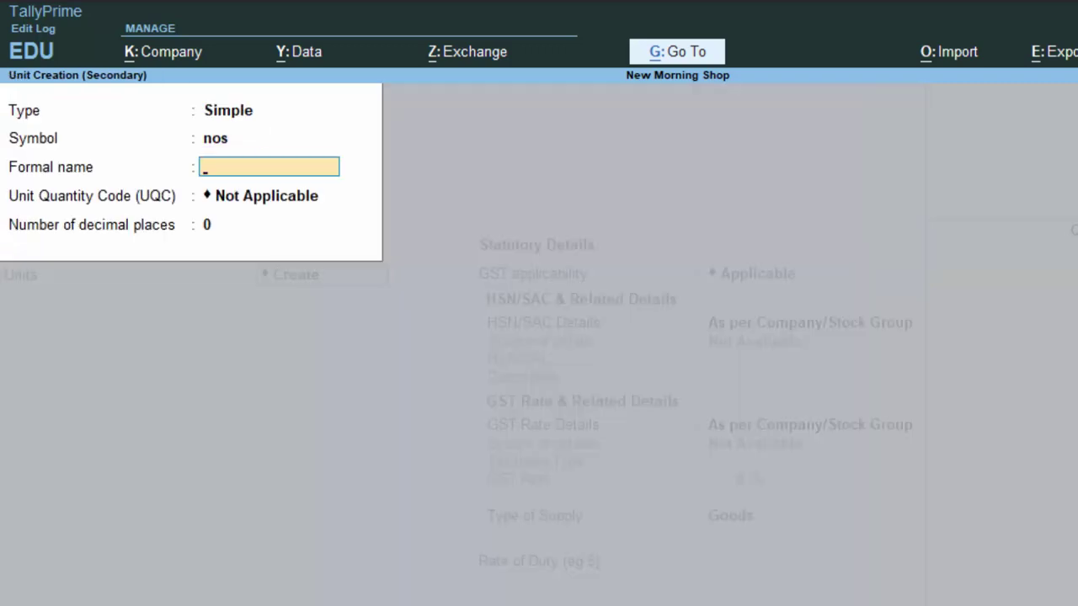
{"action": "type", "text": "Numbers"}
{"action": "key", "text": "Return"}
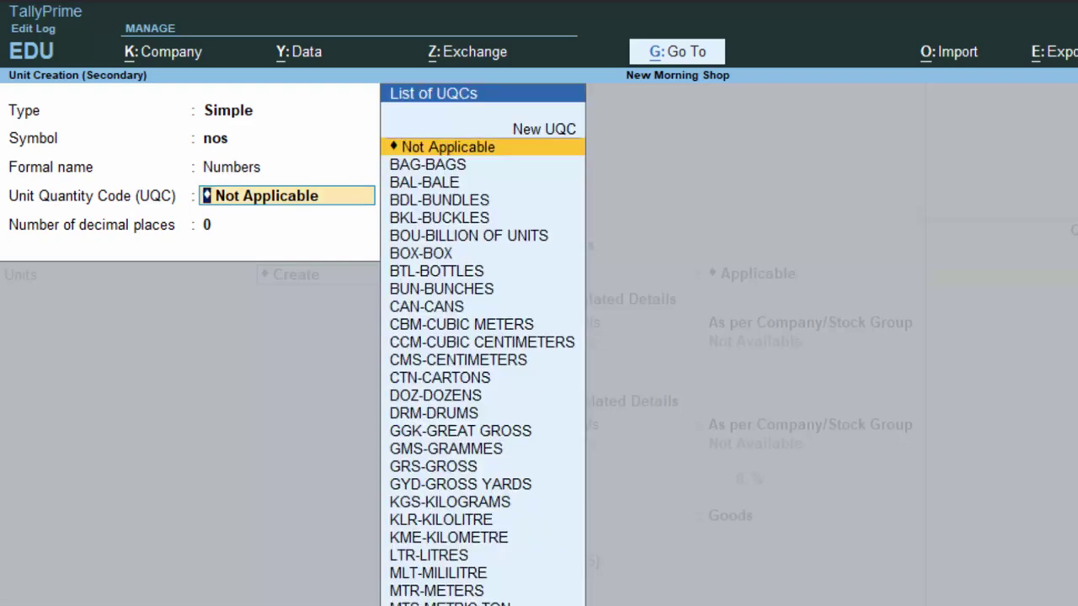
{"action": "type", "text": "n"}
{"action": "key", "text": "Return"}
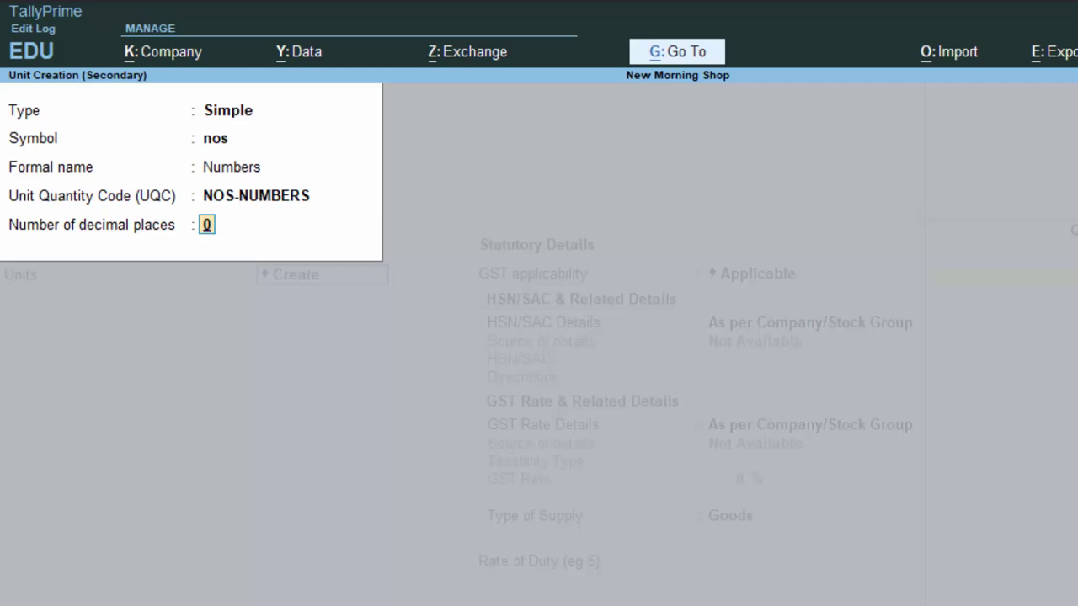
{"action": "key", "text": "Return"}
{"action": "key", "text": "Return"}
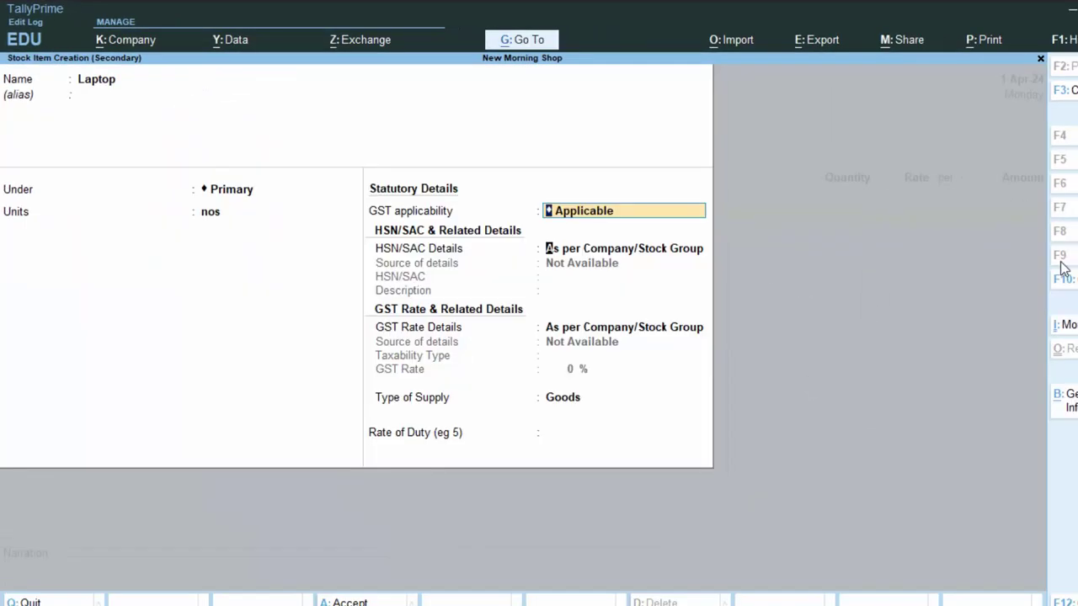
Step: Keep the Laptop item's default GST and HSN/SAC details with Goods as the type of supply, and save the item
{"action": "key", "text": "Return"}
{"action": "key", "text": "Return"}
{"action": "key", "text": "Return"}
{"action": "key", "text": "Return"}
{"action": "type", "text": "6"}
{"action": "key", "text": "Return"}
{"action": "key", "text": "Return"}
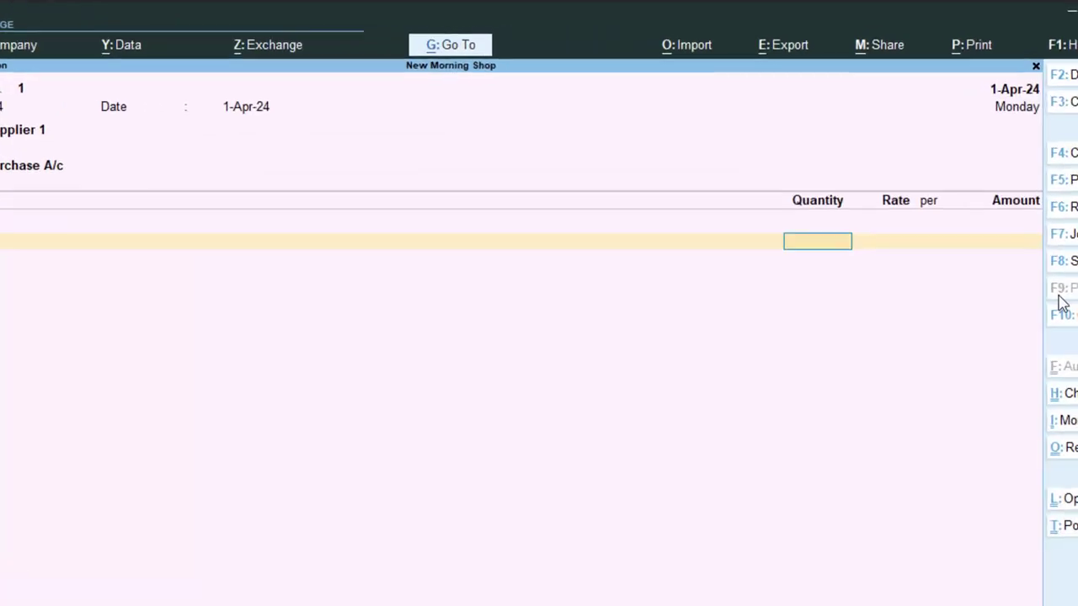
Step: Enter 5 nos of Laptop at a rate of 34,000 per nos in the purchase voucher
{"action": "type", "text": "5"}
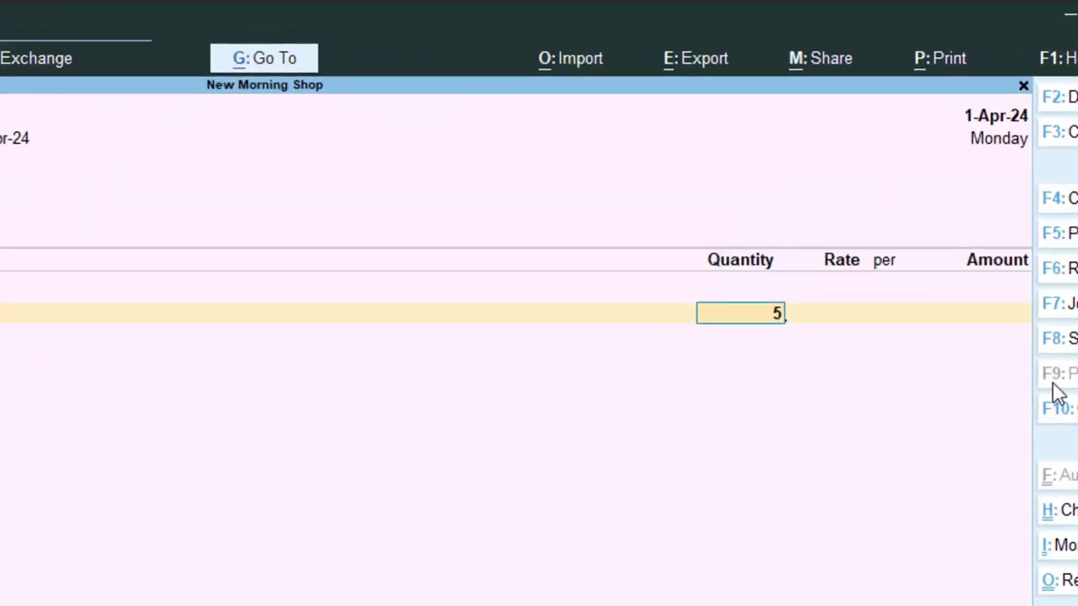
{"action": "key", "text": "Return"}
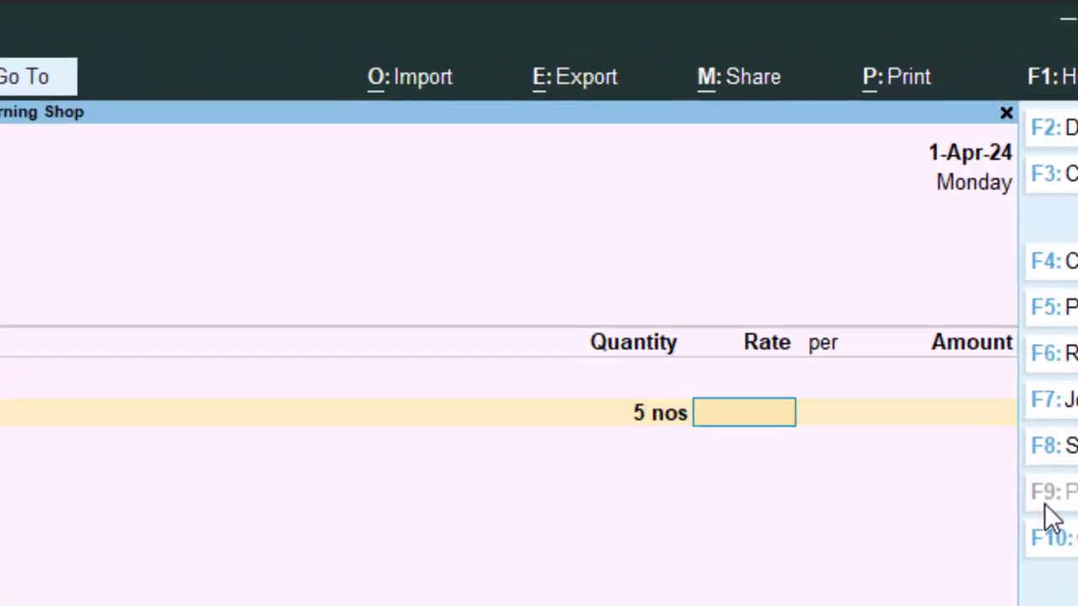
{"action": "type", "text": "34"}
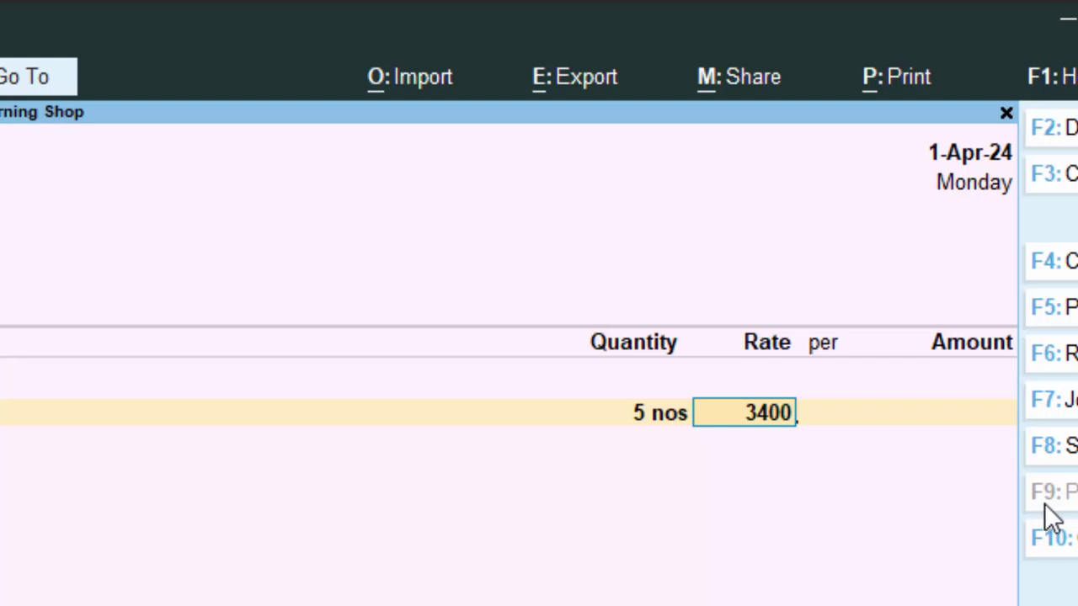
{"action": "type", "text": "0"}
{"action": "key", "text": "Return"}
{"action": "key", "text": "Return"}
{"action": "key", "text": "Return"}
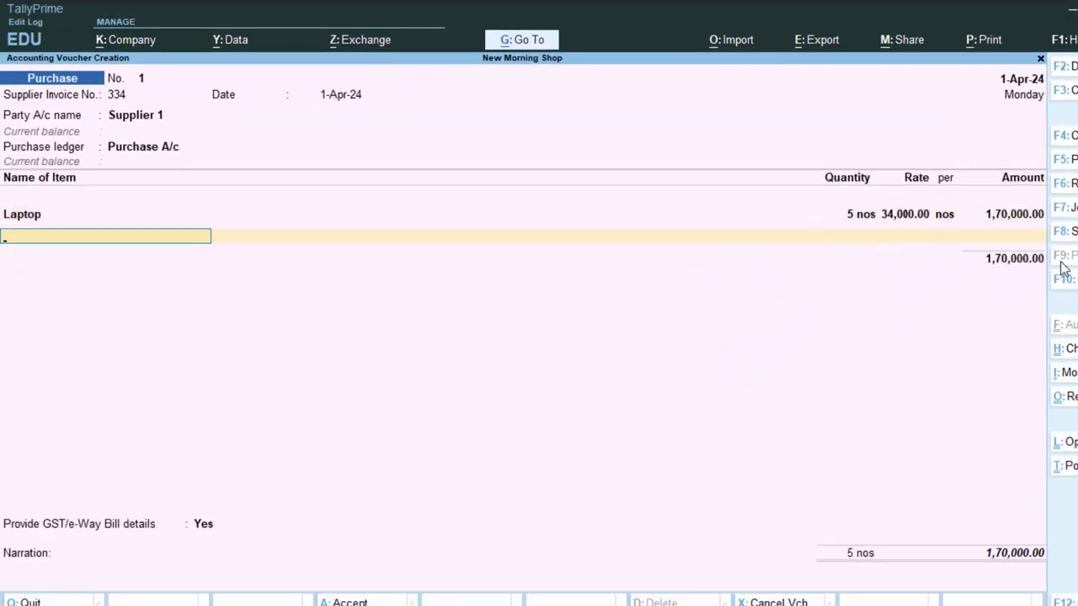
Step: End the purchase voucher's item list and set Provide GST/e-Way Bill details to No
{"action": "key", "text": "Return"}
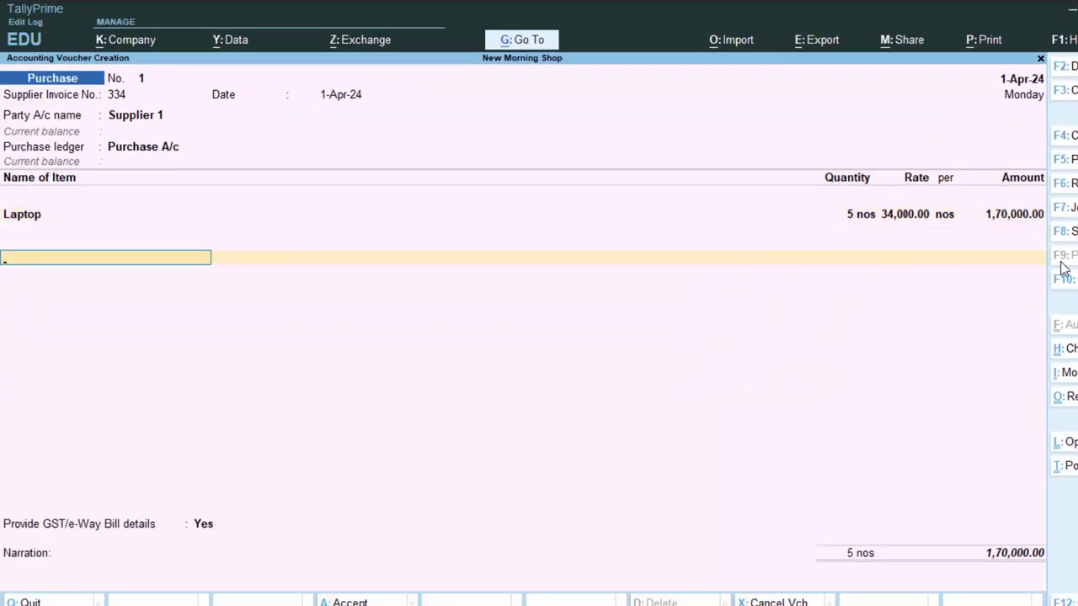
{"action": "key", "text": "Return"}
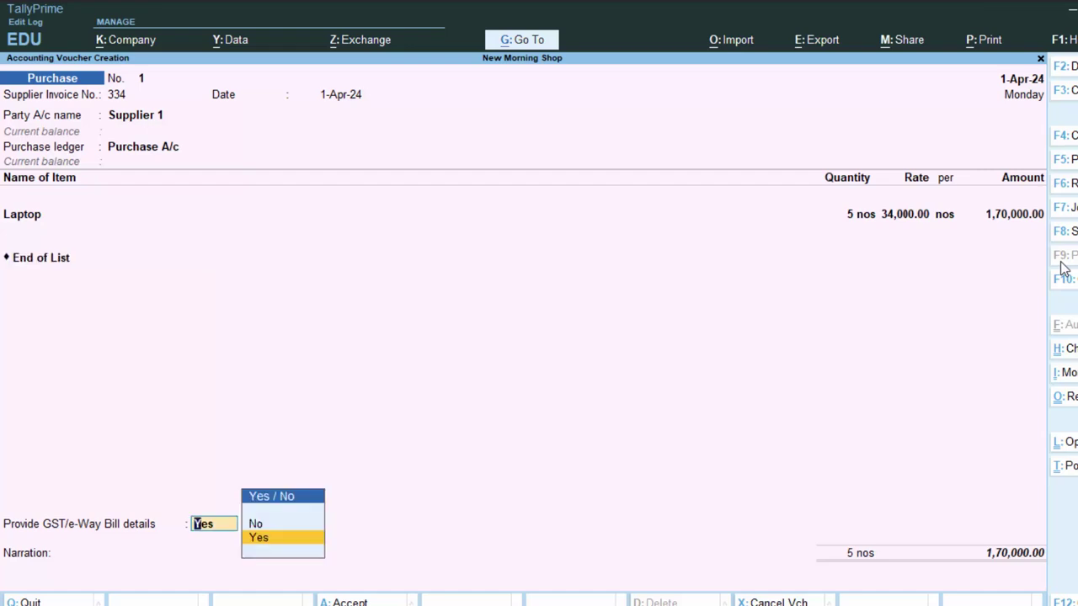
{"action": "key", "text": "Up"}
{"action": "key", "text": "Return"}
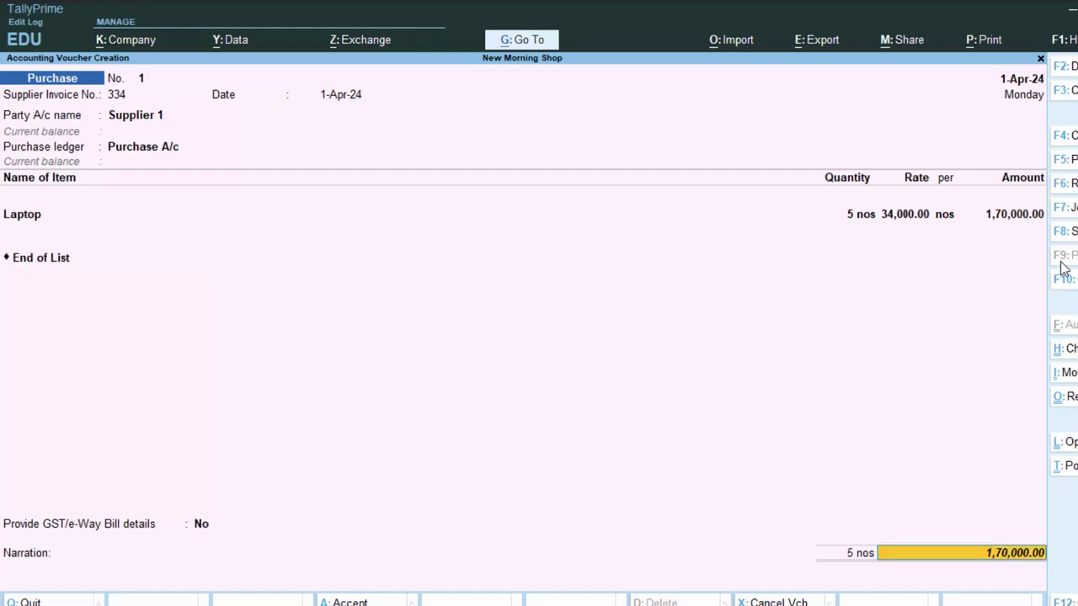
{"action": "key", "text": "Return"}
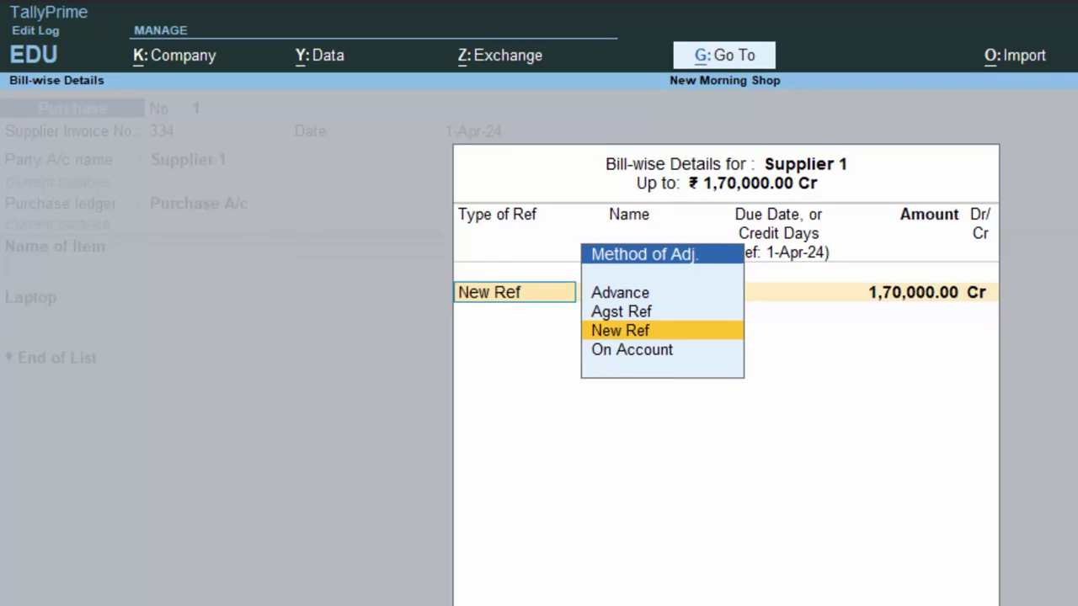
Step: Allocate the full purchase amount to a New Ref named after the supplier invoice number, and save the purchase voucher
{"action": "key", "text": "Return"}
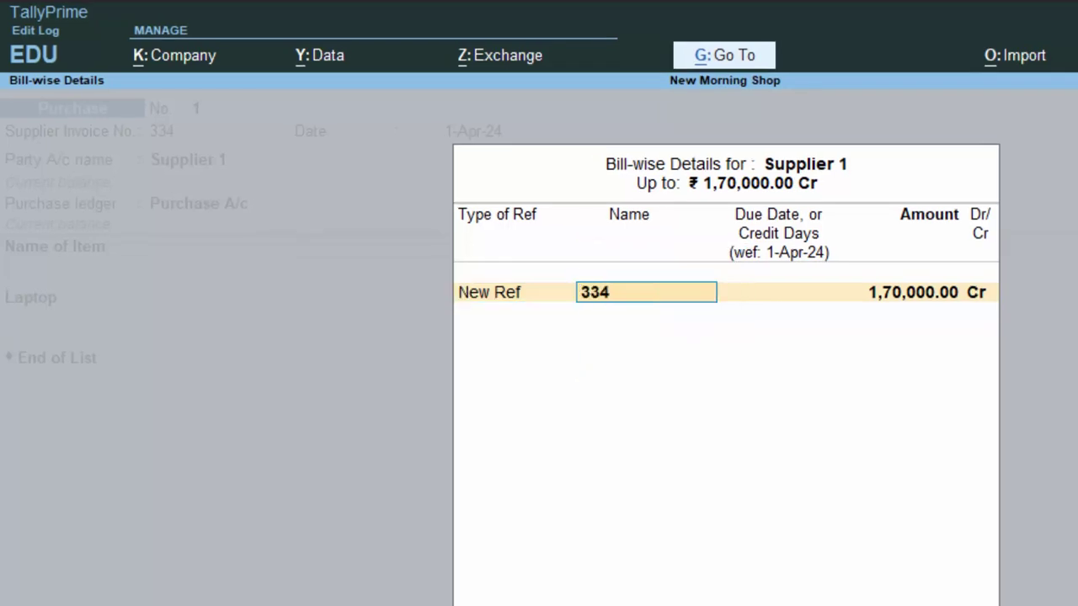
{"action": "key", "text": "Return"}
{"action": "key", "text": "Return"}
{"action": "key", "text": "Return"}
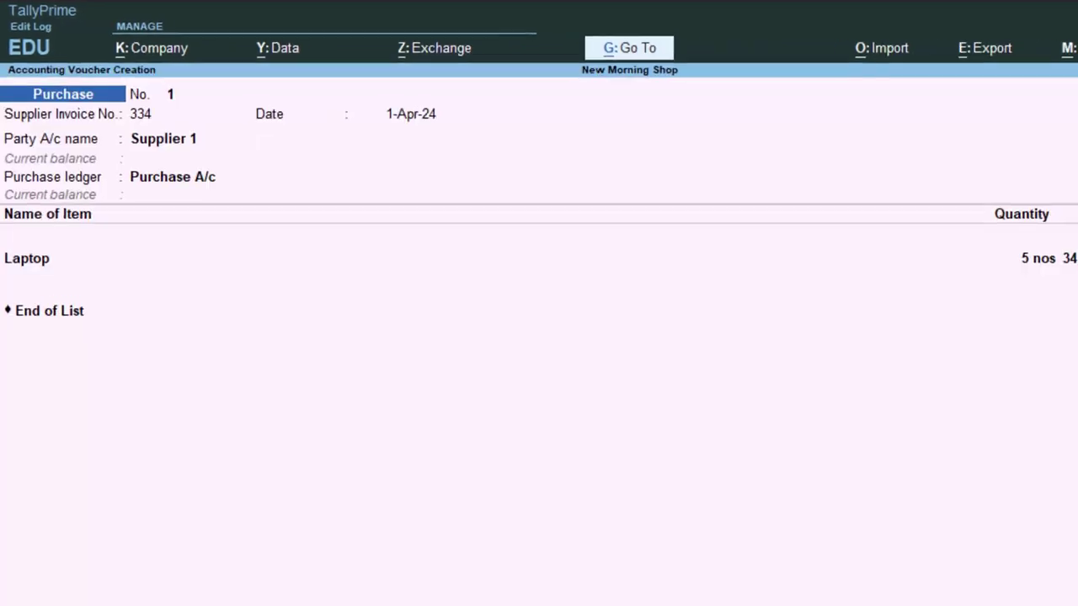
{"action": "key", "text": "Return"}
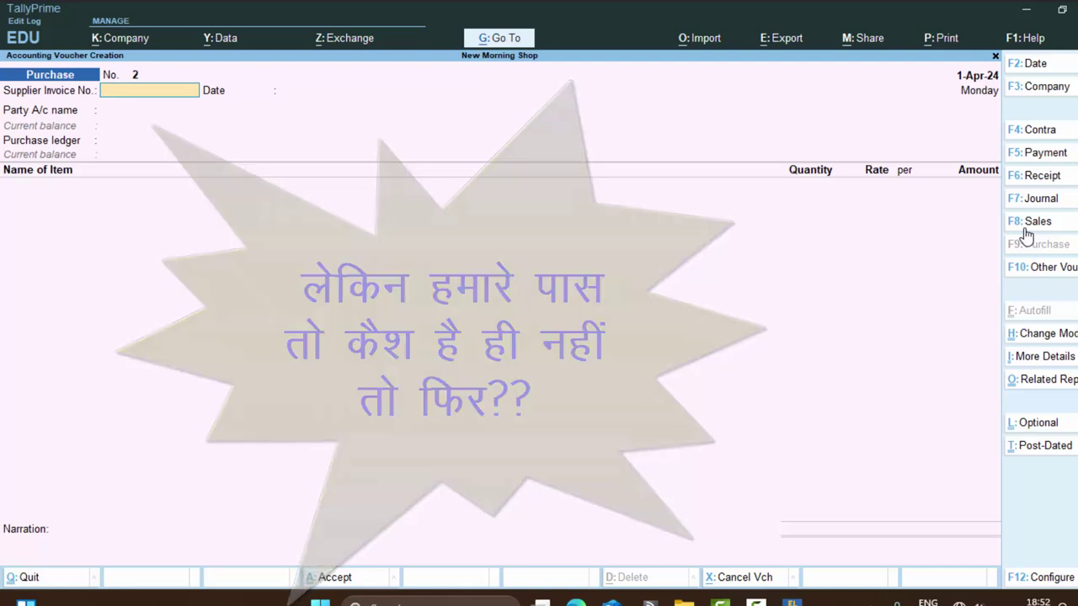
Step: Start a sales voucher and create a party ledger with the customer's name and no alias
{"action": "left_click", "coordinate": [1026, 227]}
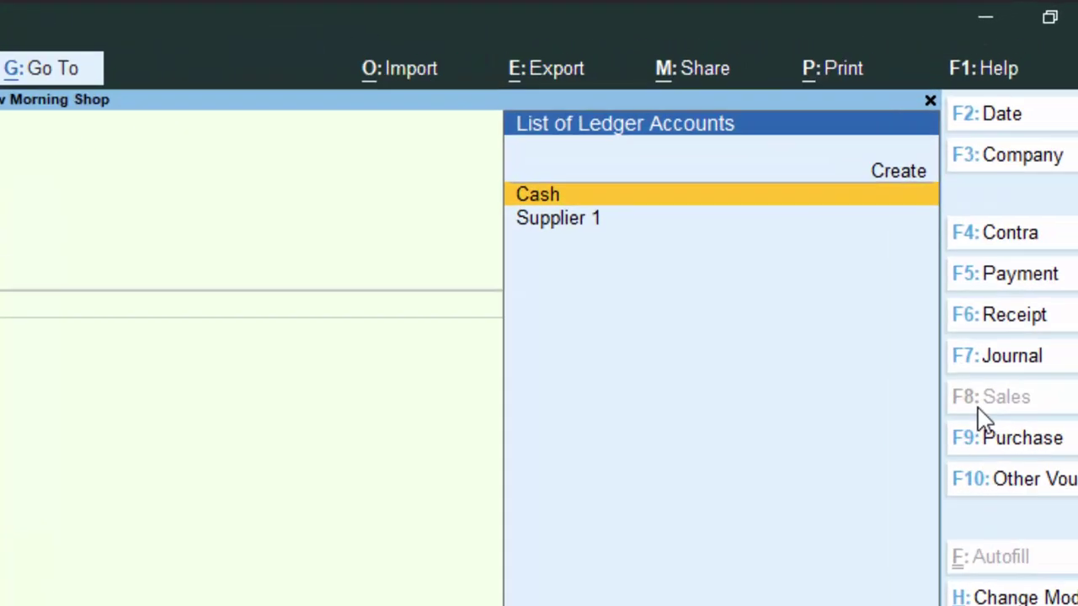
{"action": "key", "text": "alt+c"}
{"action": "type", "text": "R"}
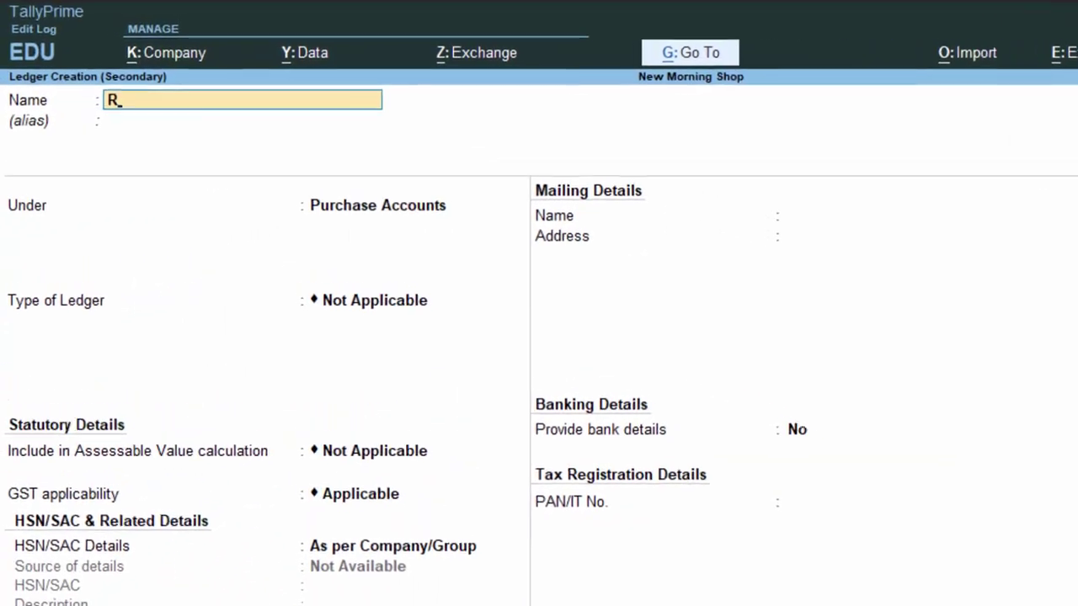
{"action": "type", "text": "itesh"}
{"action": "key", "text": "Return"}
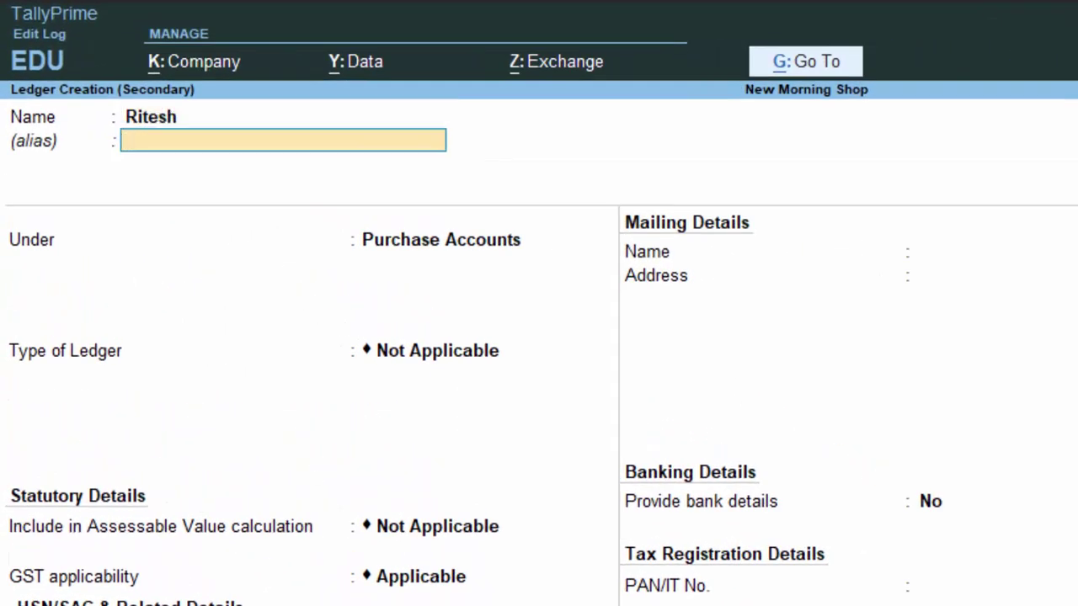
{"action": "key", "text": "Return"}
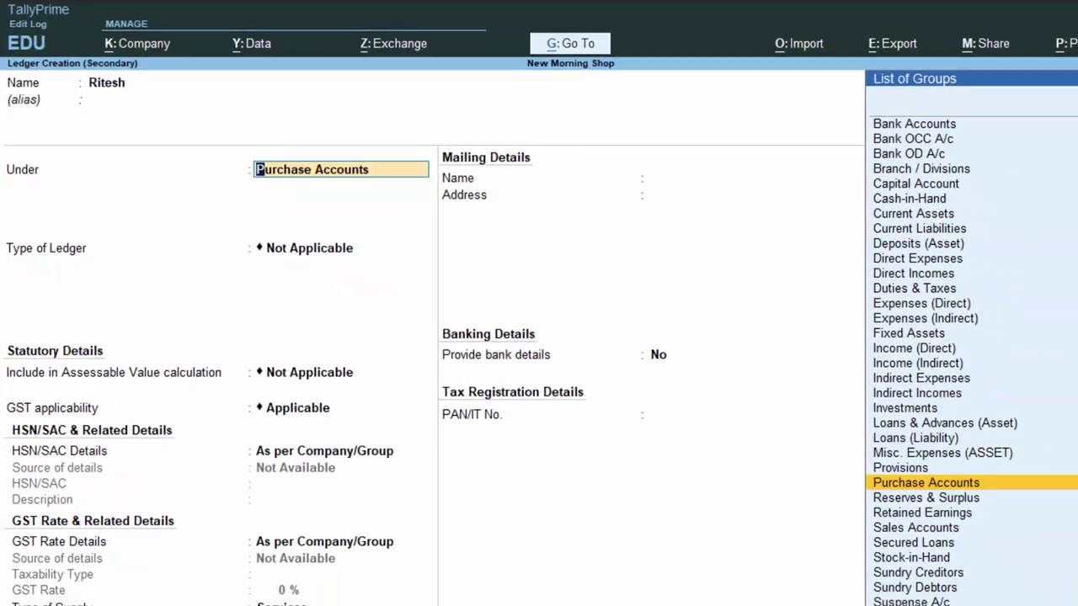
Step: Place the customer ledger under Sundry Debtors, keeping bill-by-bill balances and the default credit settings
{"action": "type", "text": "D"}
{"action": "key", "text": "BackSpace"}
{"action": "type", "text": "S"}
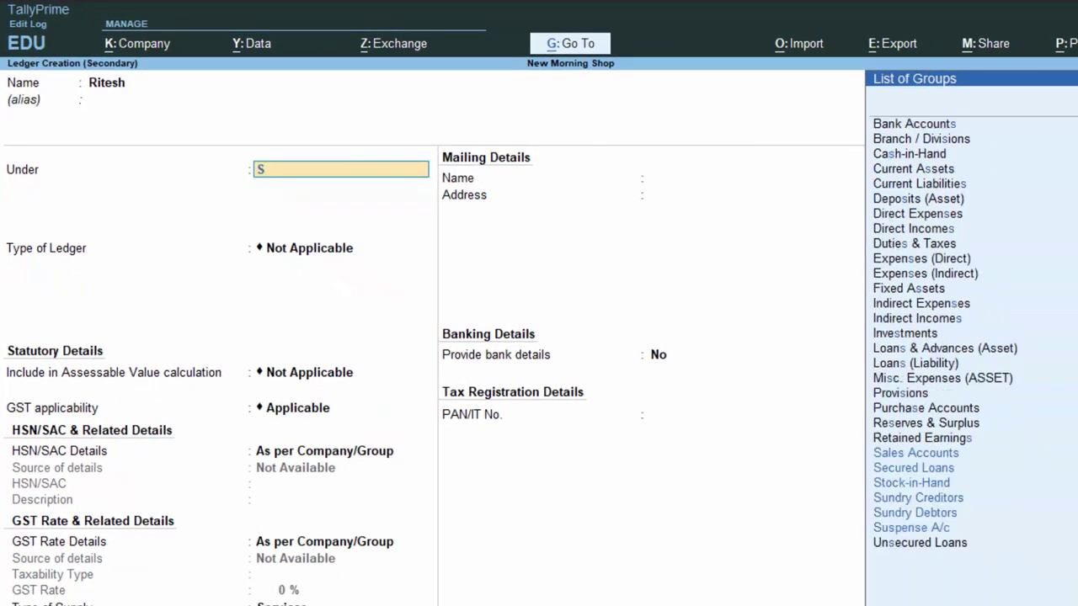
{"action": "key", "text": "Down"}
{"action": "key", "text": "Down"}
{"action": "key", "text": "Down"}
{"action": "key", "text": "Down"}
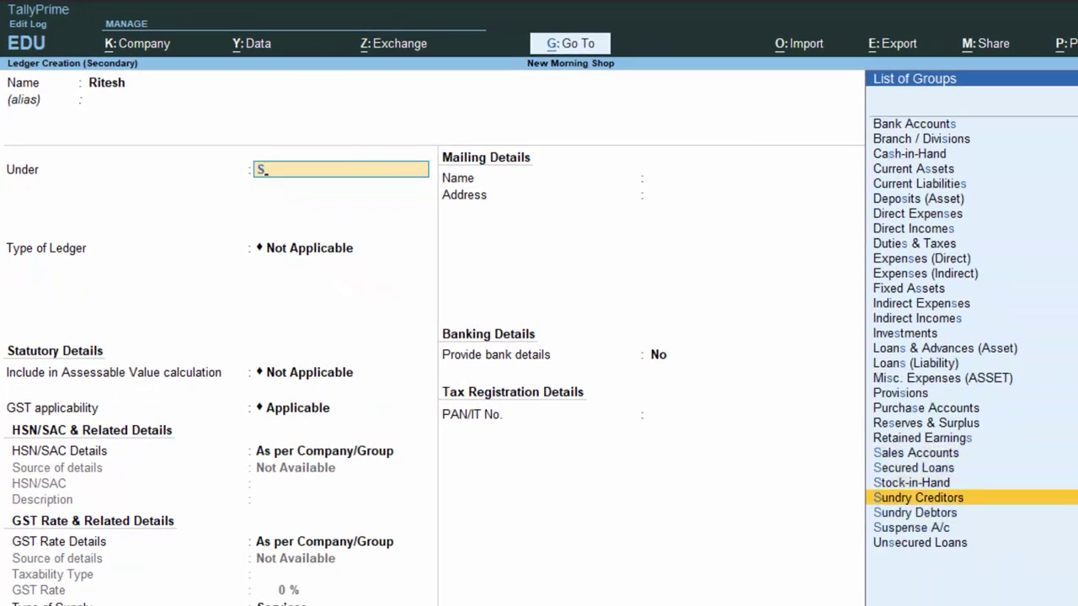
{"action": "key", "text": "Down"}
{"action": "key", "text": "Return"}
{"action": "key", "text": "Return"}
{"action": "key", "text": "Return"}
{"action": "key", "text": "Return"}
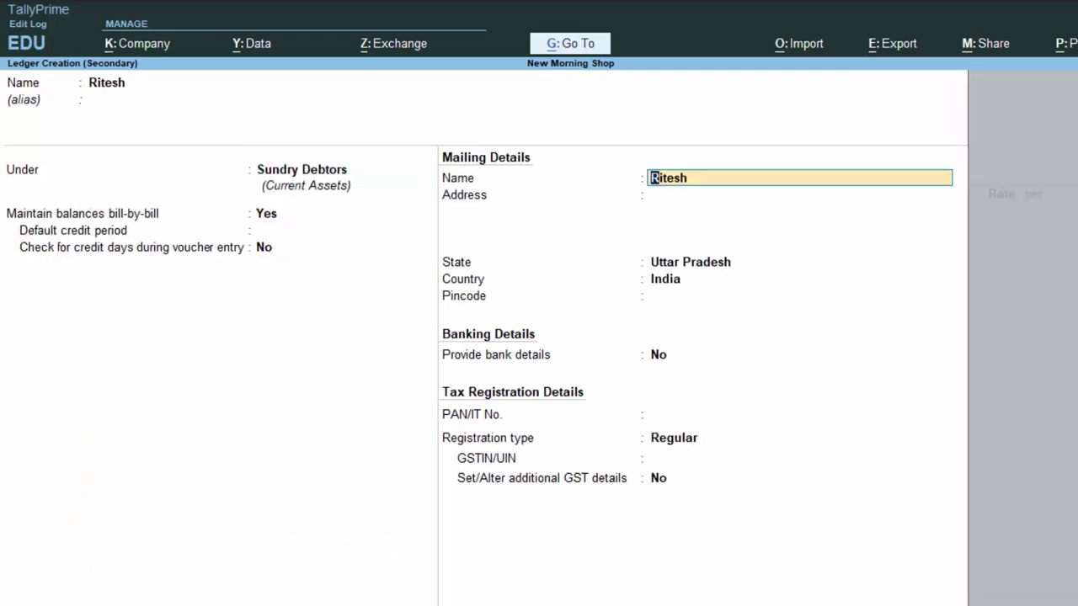
Step: Keep the customer ledger's default mailing, banking and tax registration details, and save the ledger
{"action": "key", "text": "Return"}
{"action": "key", "text": "Return"}
{"action": "key", "text": "Return"}
{"action": "key", "text": "Return"}
{"action": "key", "text": "Return"}
{"action": "key", "text": "Return"}
{"action": "key", "text": "Return"}
{"action": "key", "text": "Return"}
{"action": "key", "text": "Return"}
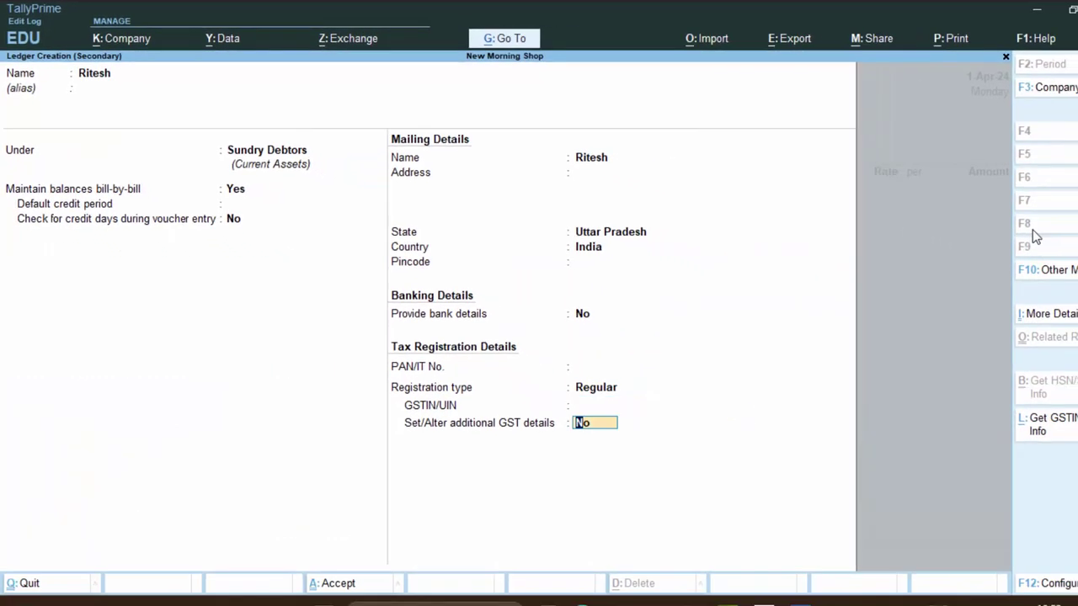
{"action": "key", "text": "Return"}
{"action": "key", "text": "Return"}
Step: Use the new customer as the sales voucher's party account and leave the dispatch details blank
{"action": "key", "text": "Return"}
{"action": "key", "text": "Return"}
{"action": "key", "text": "Return"}
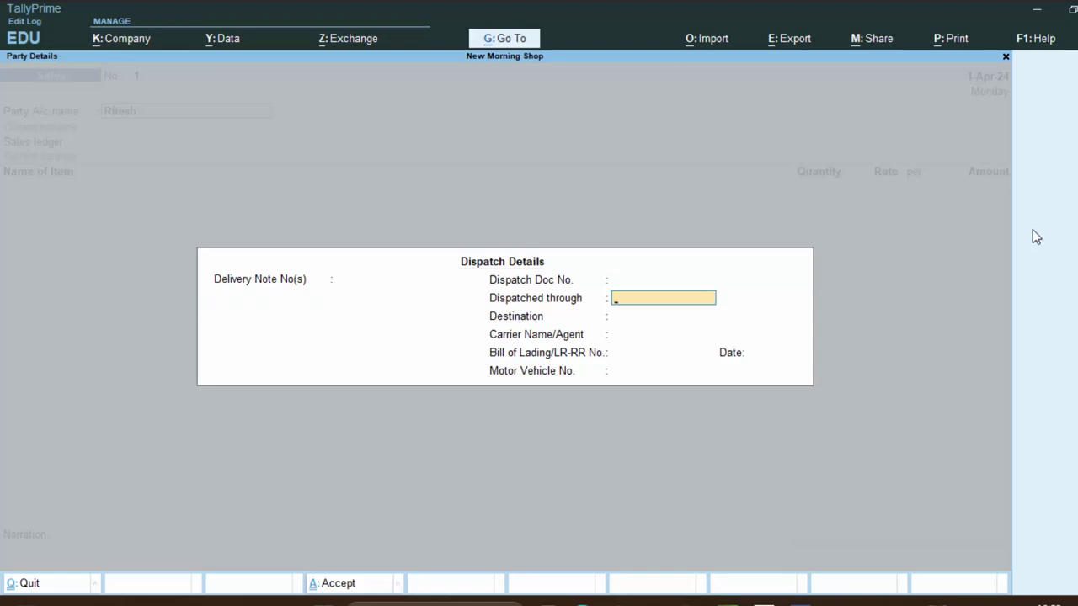
{"action": "key", "text": "Return"}
{"action": "key", "text": "Return"}
{"action": "key", "text": "Return"}
{"action": "key", "text": "Return"}
{"action": "key", "text": "Return"}
{"action": "key", "text": "Return"}
Step: Accept the customer's default party details, with Uttar Pradesh as the place of supply
{"action": "key", "text": "Return"}
{"action": "key", "text": "Return"}
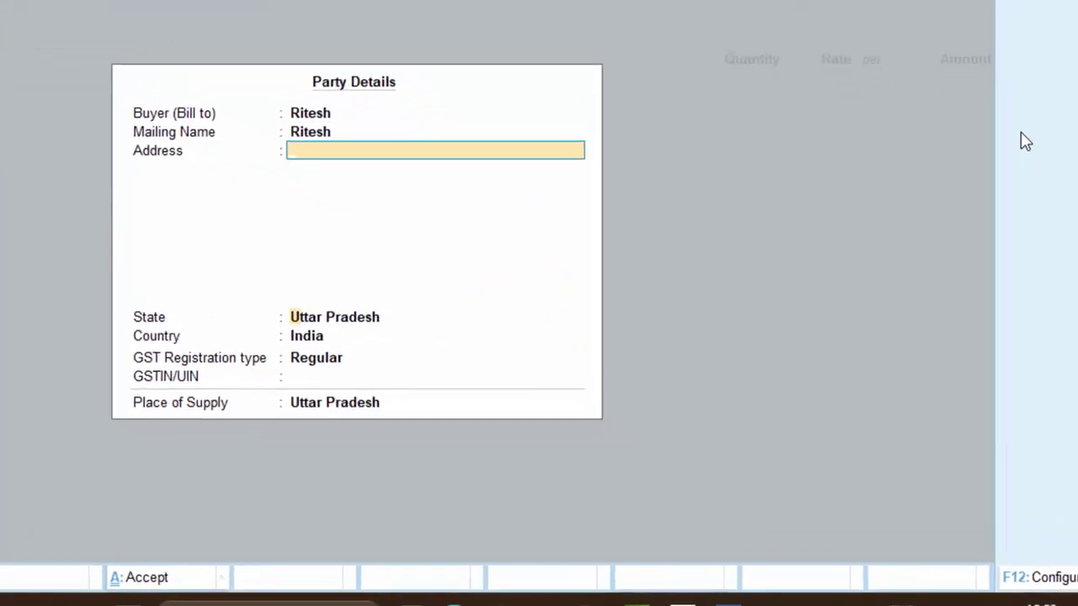
{"action": "key", "text": "Return"}
{"action": "key", "text": "Return"}
{"action": "key", "text": "Return"}
{"action": "key", "text": "Return"}
{"action": "key", "text": "Return"}
{"action": "key", "text": "Return"}
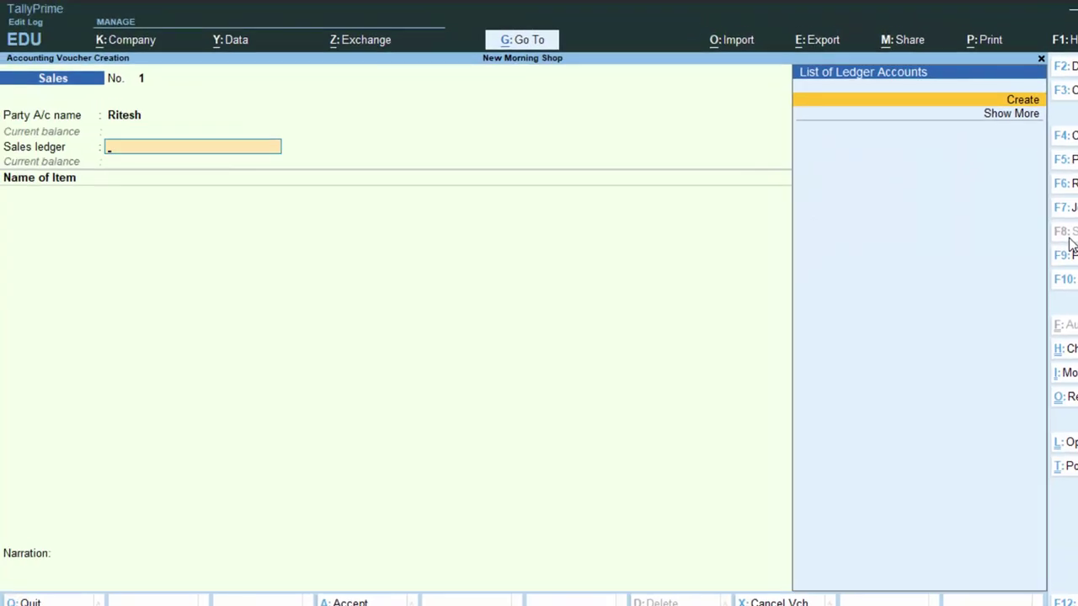
Step: Create a sales ledger named Sales under the Sales Accounts group
{"action": "key", "text": "Return"}
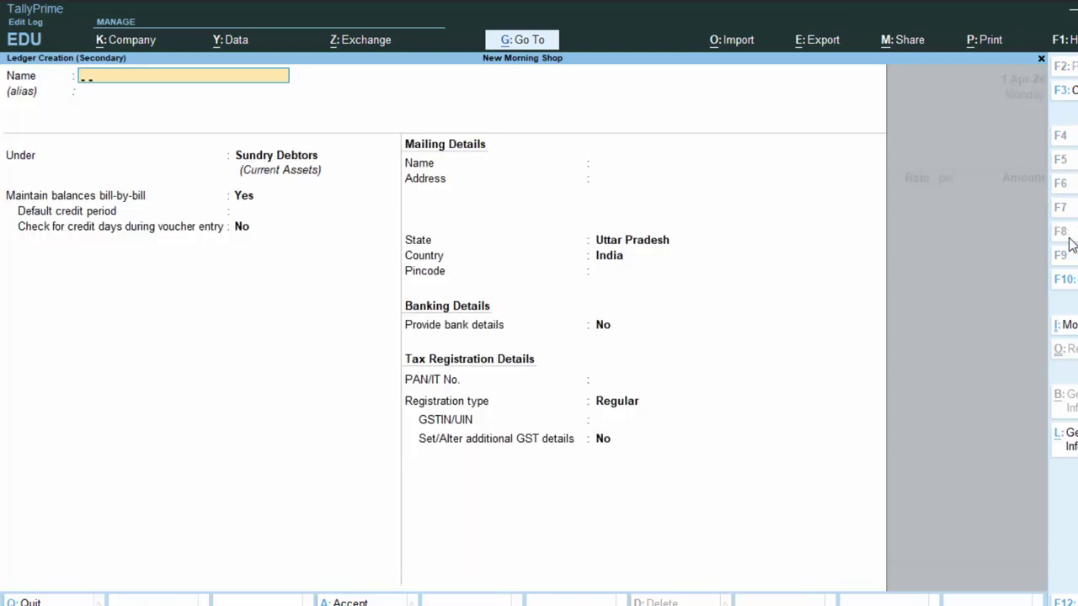
{"action": "type", "text": "Sales"}
{"action": "key", "text": "Return"}
{"action": "key", "text": "Return"}
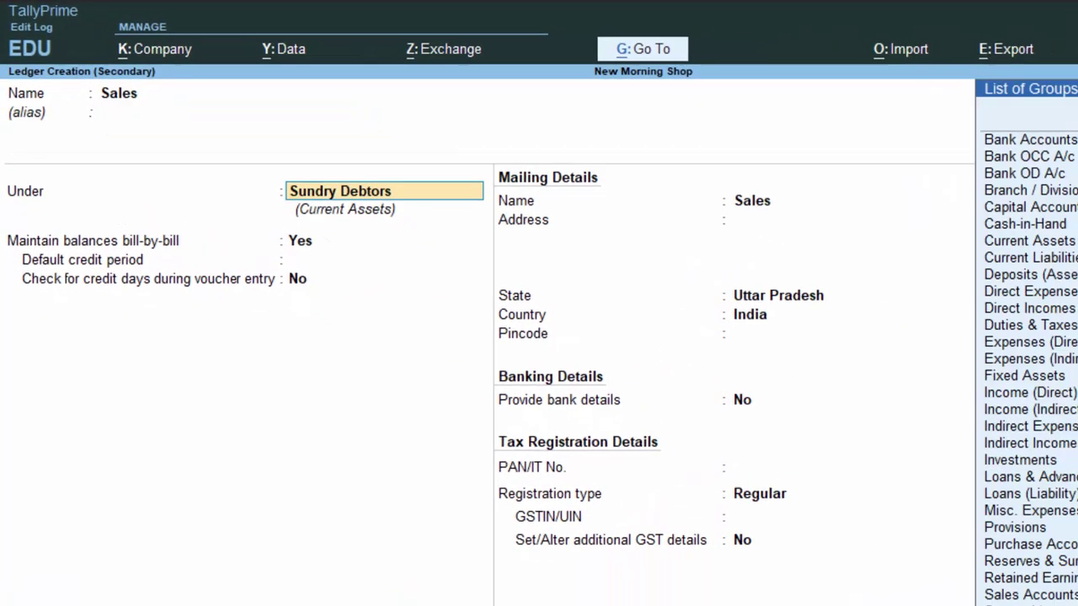
{"action": "type", "text": "S"}
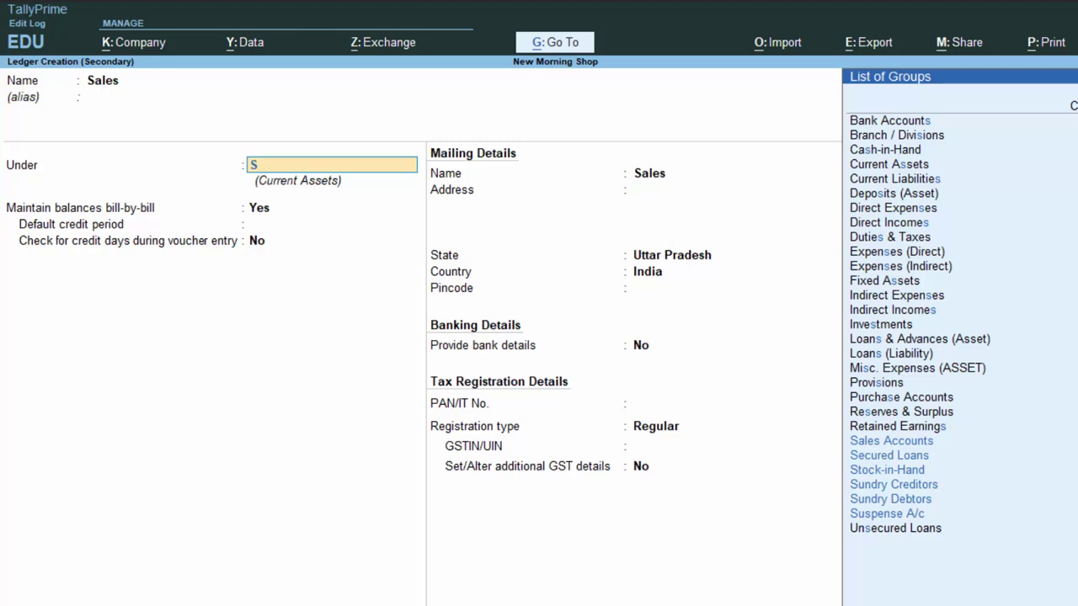
{"action": "key", "text": "Return"}
Step: Keep the Sales ledger's default statutory and GST details with Services as the type of supply, and save it
{"action": "key", "text": "Return"}
{"action": "key", "text": "Return"}
{"action": "key", "text": "Return"}
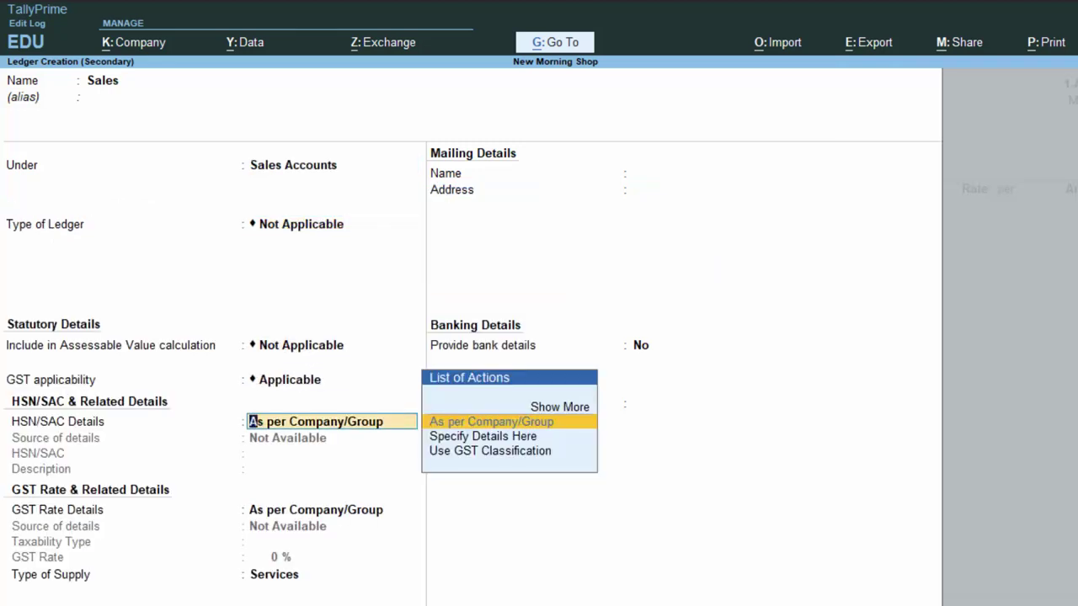
{"action": "key", "text": "Return"}
{"action": "key", "text": "Return"}
{"action": "key", "text": "Return"}
{"action": "key", "text": "Return"}
{"action": "key", "text": "Return"}
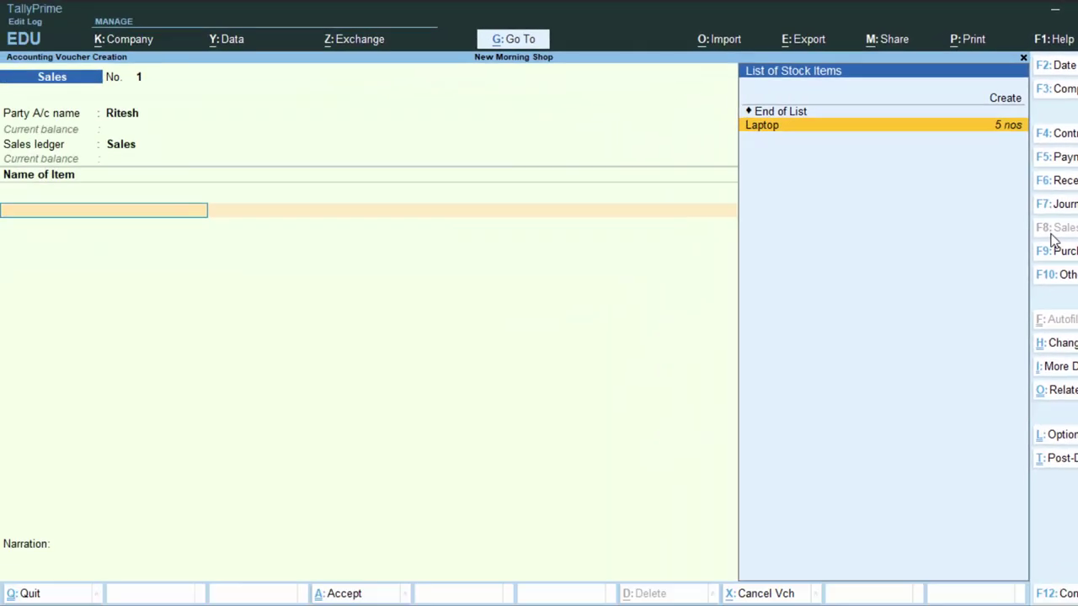
Step: Add 1 nos of the Laptop stock item to the sales voucher at a rate of 55,000
{"action": "key", "text": "Return"}
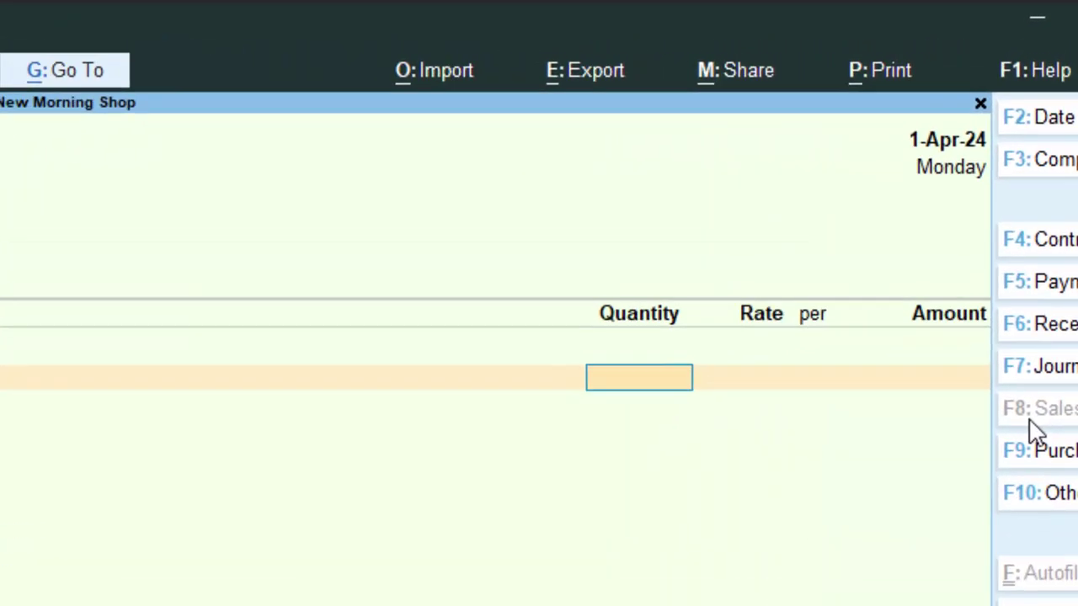
{"action": "type", "text": "1"}
{"action": "key", "text": "Return"}
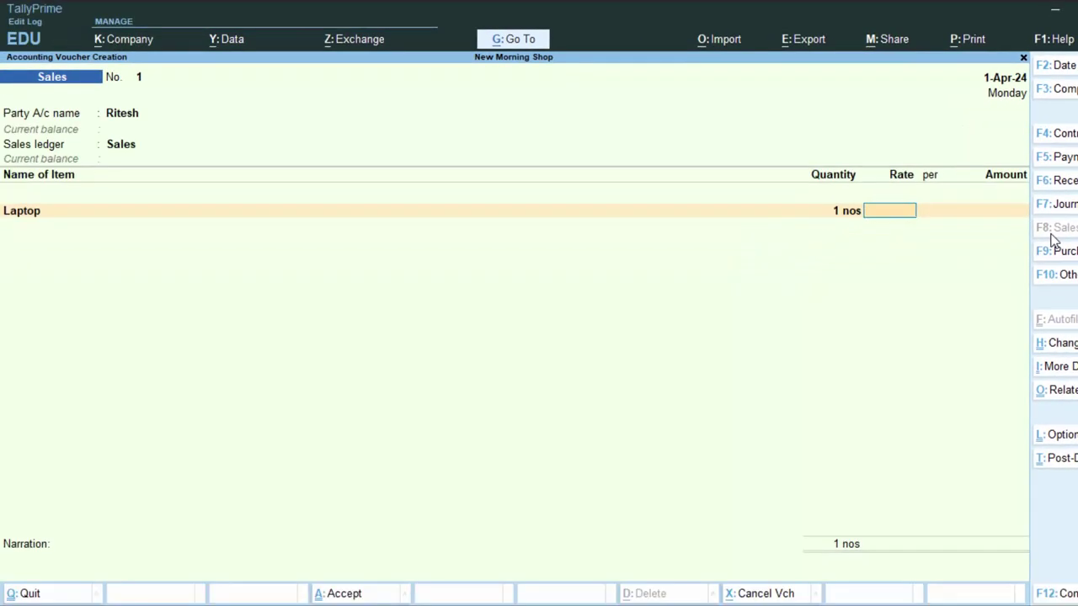
{"action": "type", "text": "55,00"}
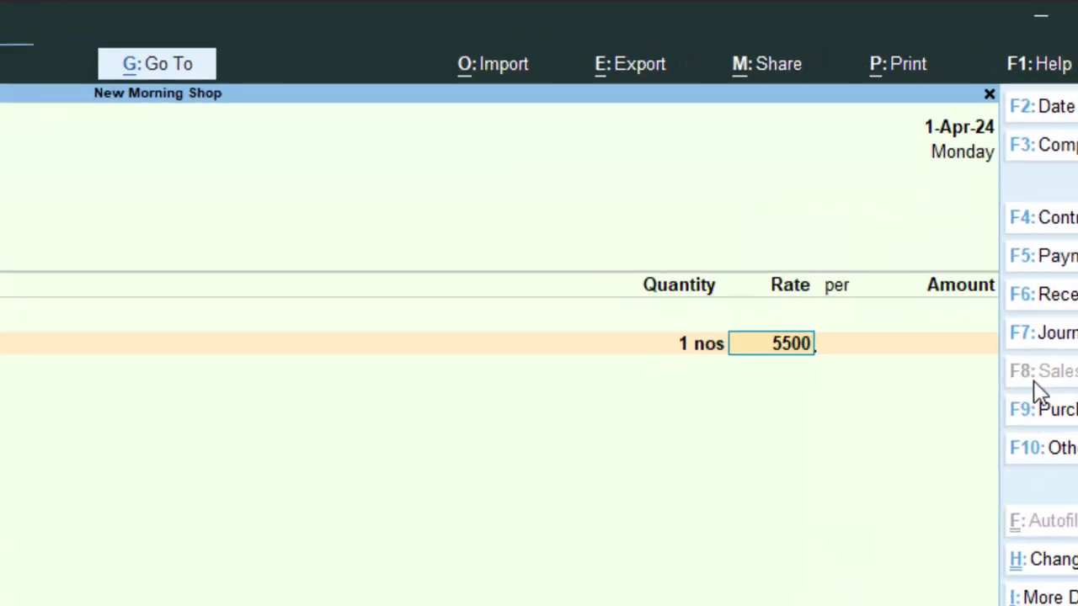
{"action": "type", "text": "0"}
{"action": "key", "text": "Return"}
{"action": "key", "text": "Return"}
{"action": "key", "text": "Return"}
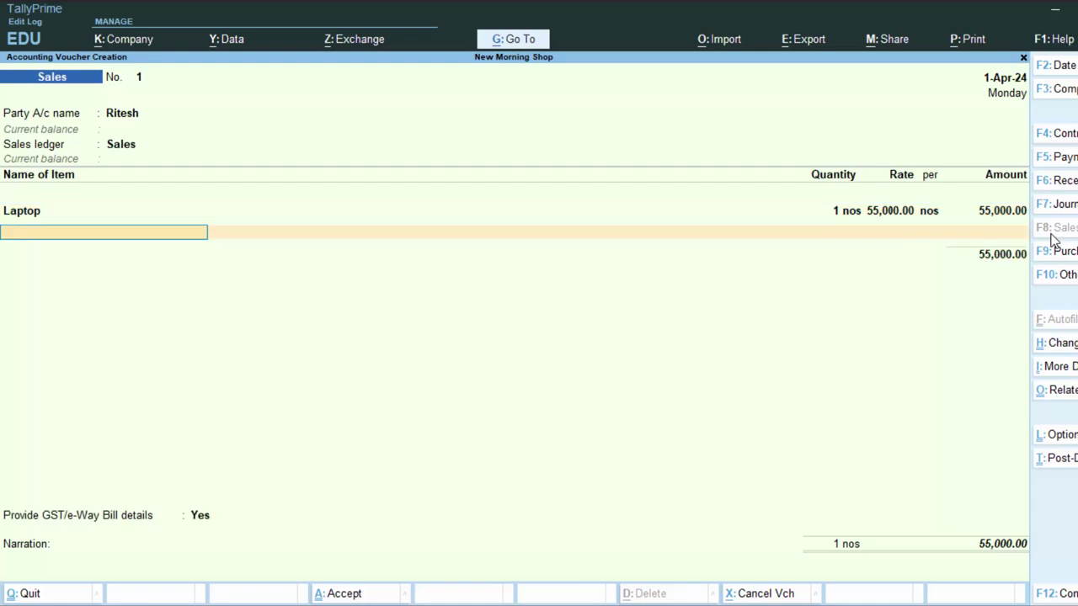
Step: End the sales voucher's item list and set Provide GST/e-Way Bill details to No
{"action": "key", "text": "Return"}
{"action": "key", "text": "Up"}
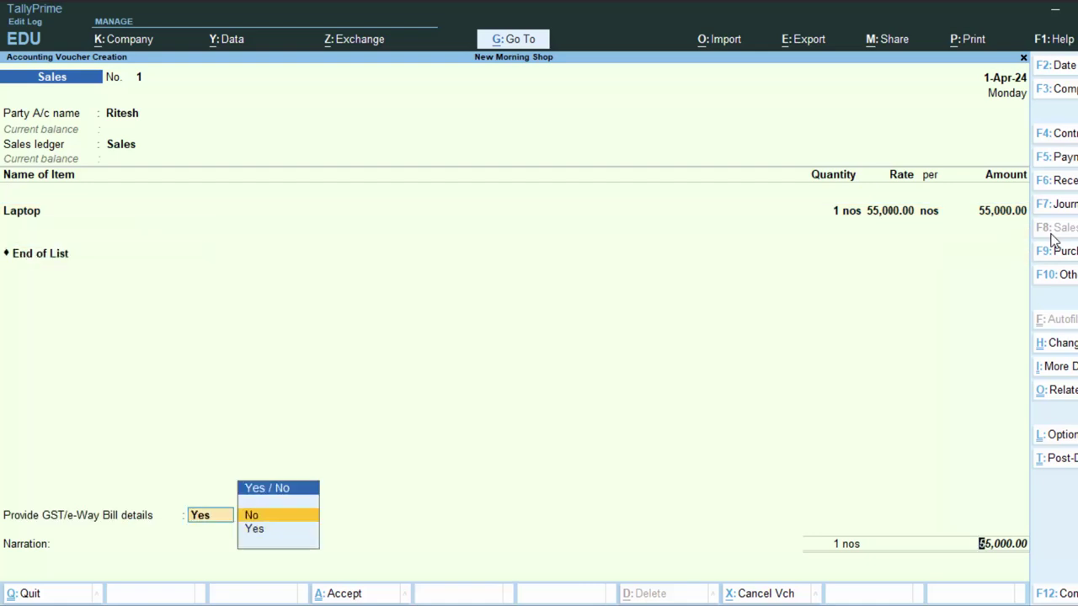
{"action": "key", "text": "Return"}
Step: Allocate the customer's 55,000 debit to New Ref 1 in the bill-wise details, without a due date
{"action": "key", "text": "Return"}
{"action": "key", "text": "Return"}
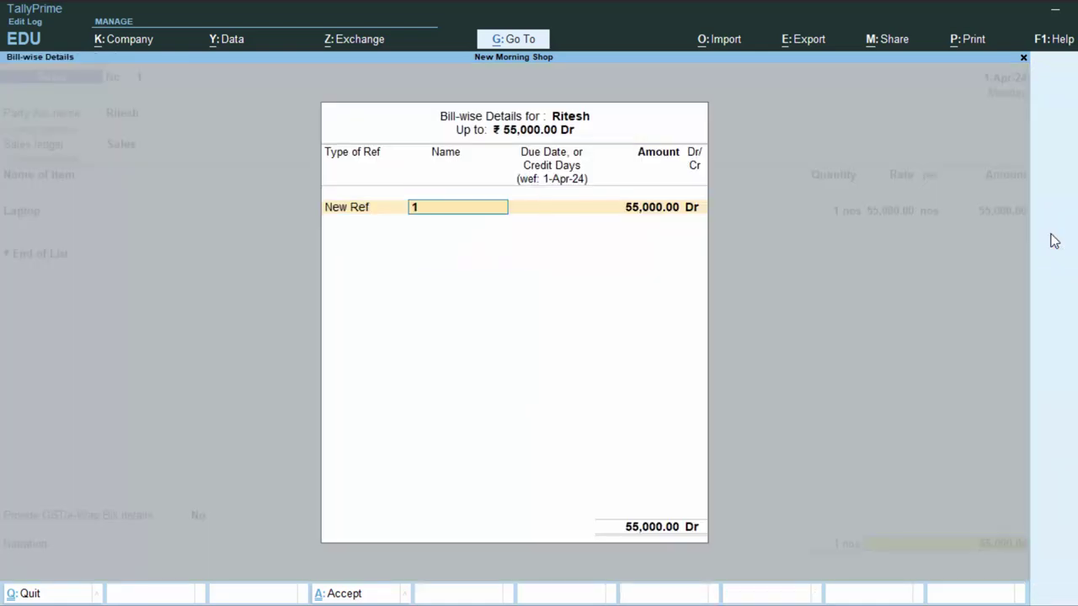
{"action": "key", "text": "Return"}
{"action": "key", "text": "Return"}
{"action": "key", "text": "Return"}
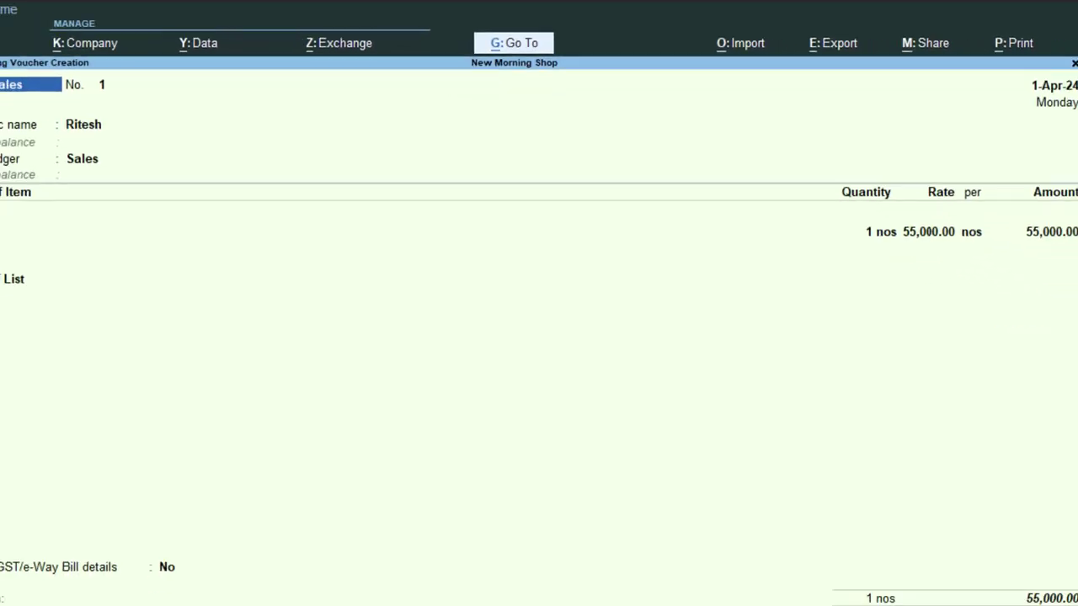
Step: Save the sales voucher without a narration and agree to send its details for e-Way Bill generation
{"action": "key", "text": "Return"}
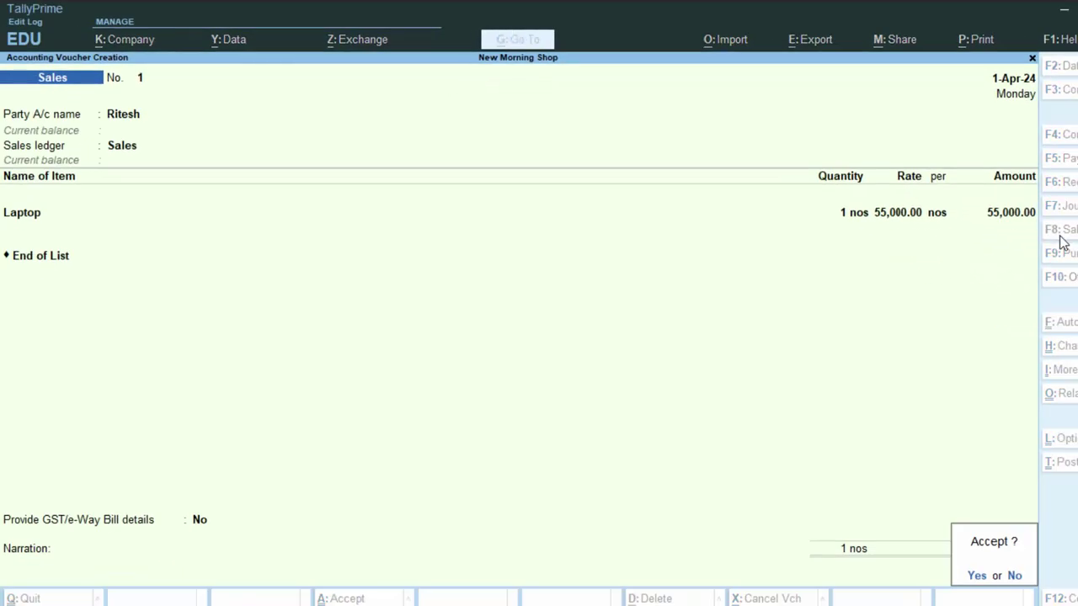
{"action": "key", "text": "Return"}
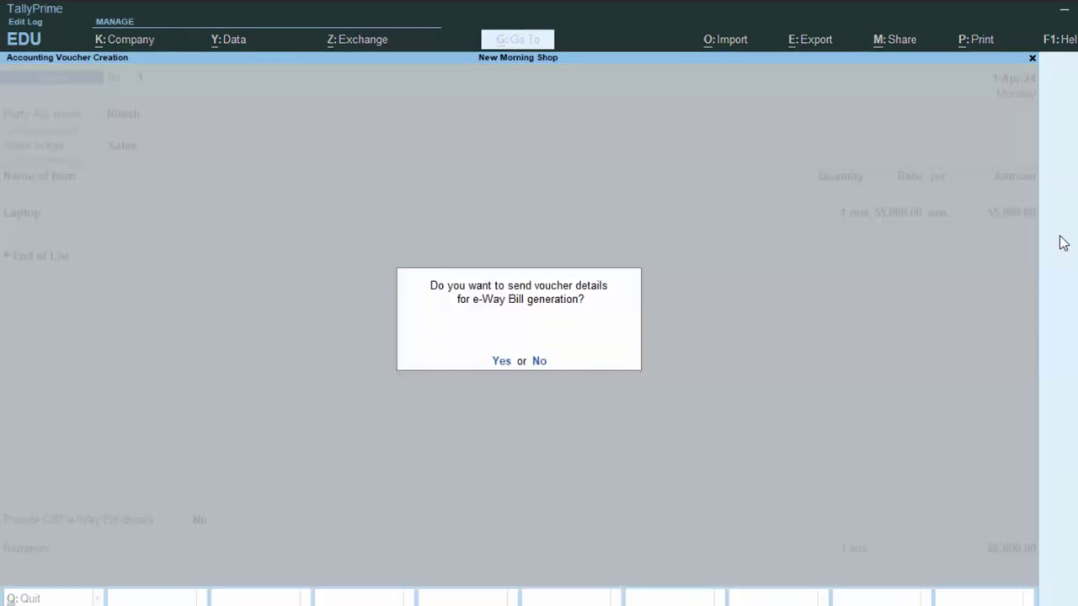
{"action": "key", "text": "Return"}
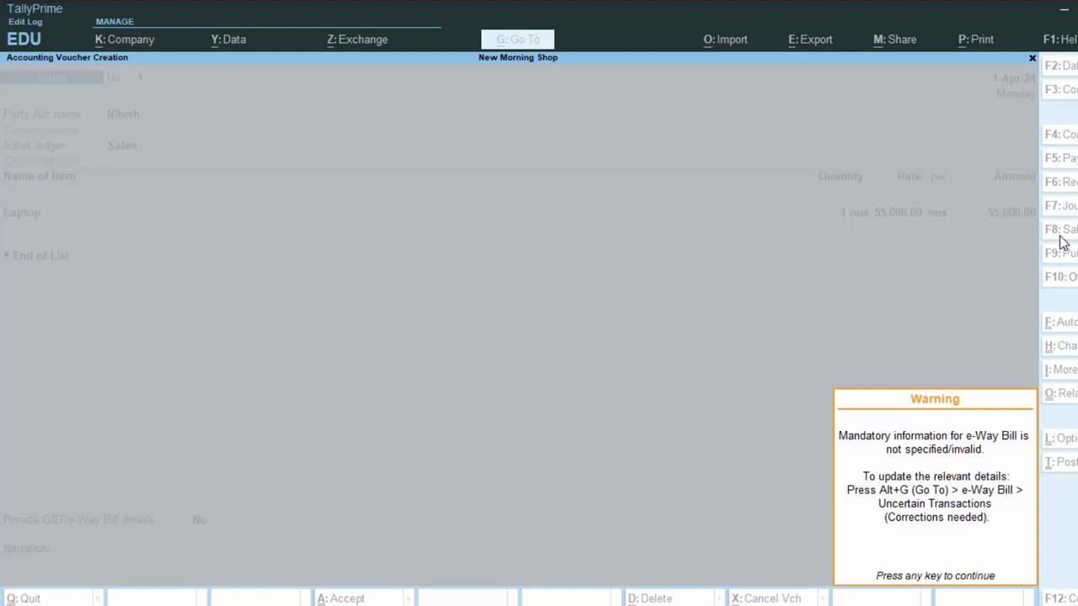
{"action": "key", "text": "Return"}
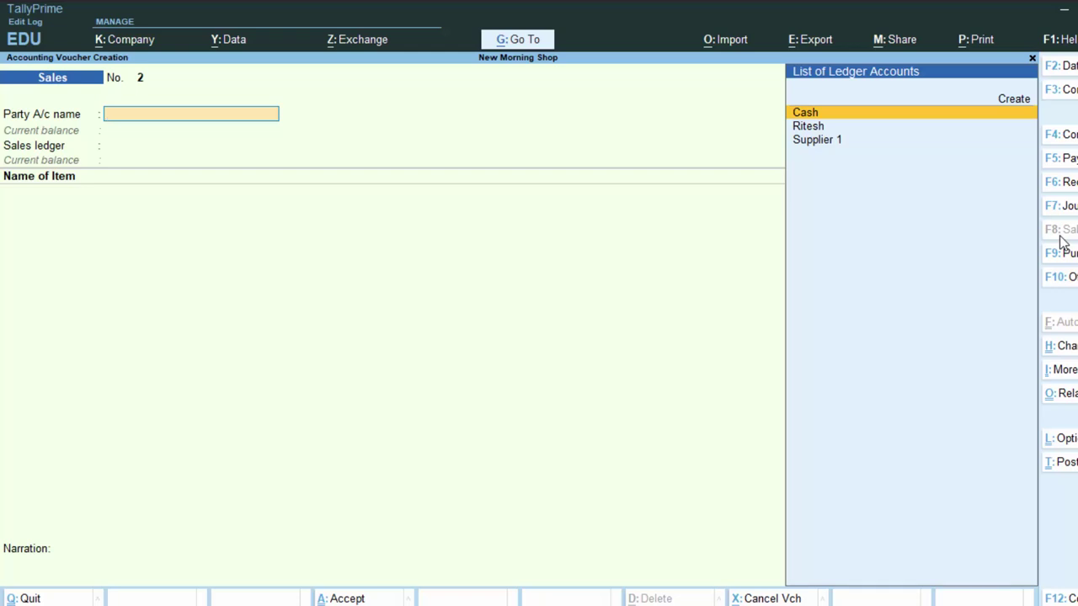
Step: Start a receipt voucher and credit the customer's ledger with 55,000
{"action": "left_click", "coordinate": [1066, 186]}
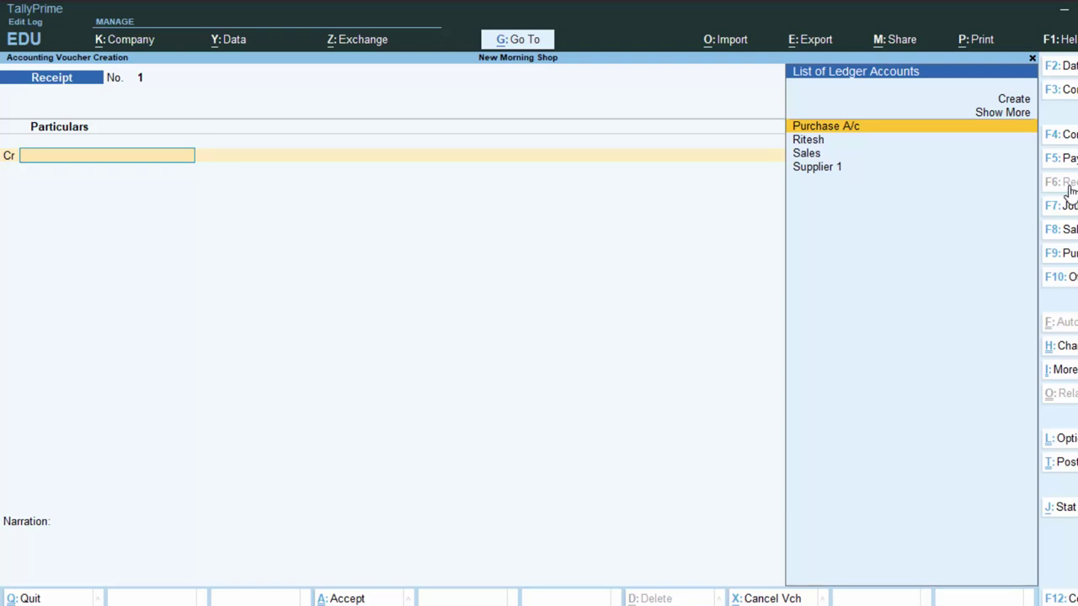
{"action": "key", "text": "Down"}
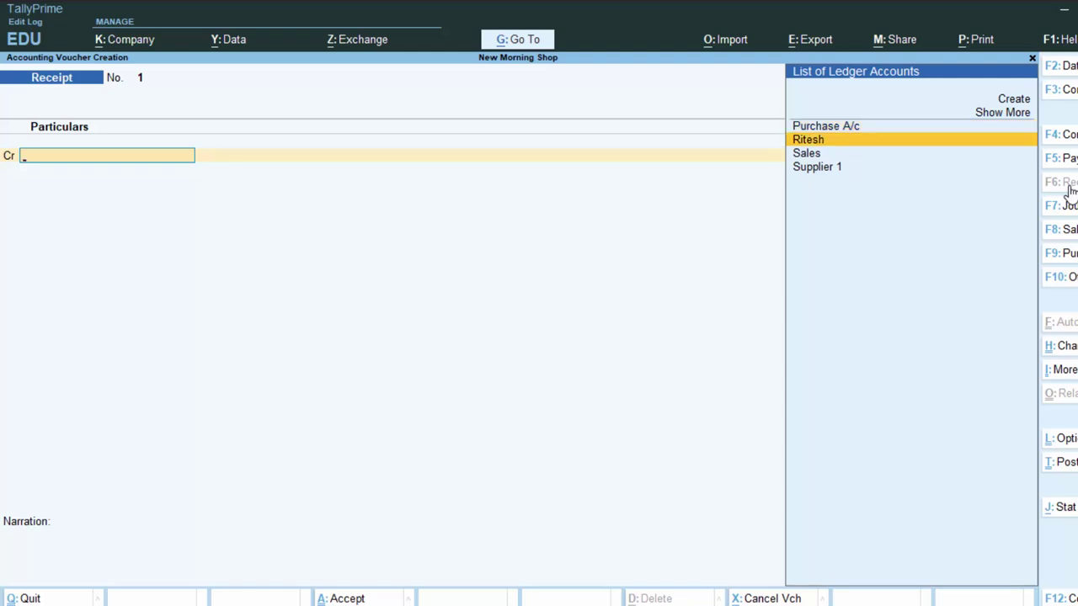
{"action": "key", "text": "Return"}
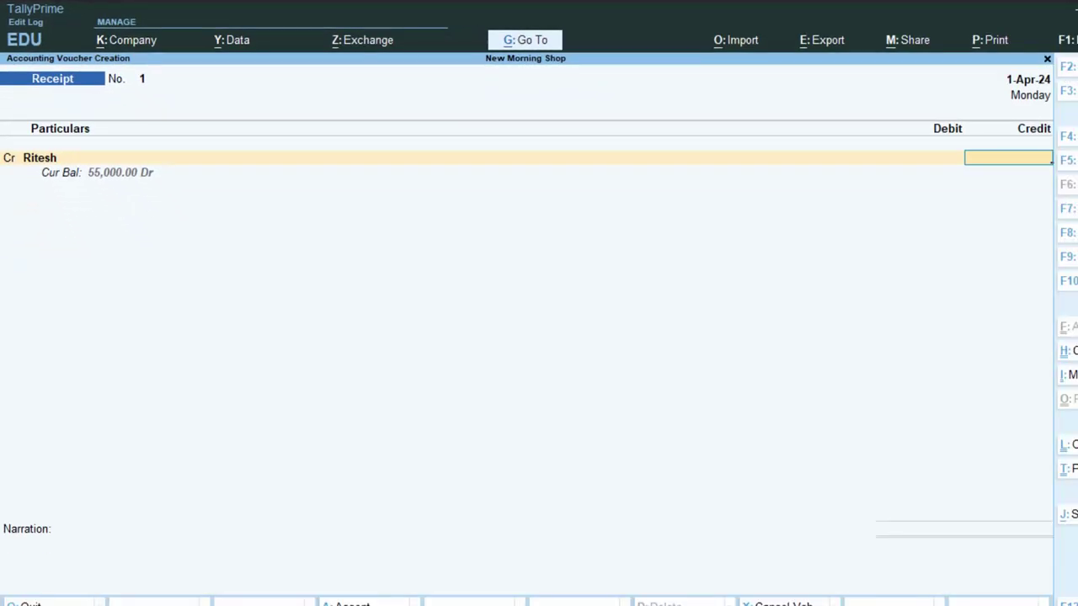
{"action": "type", "text": "5500"}
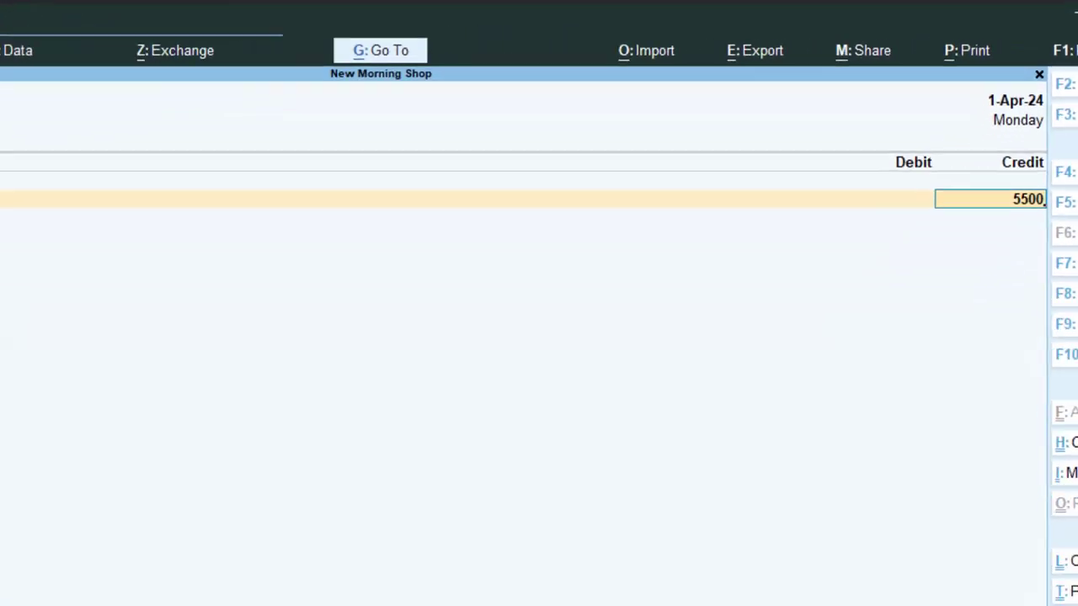
{"action": "key", "text": "Return"}
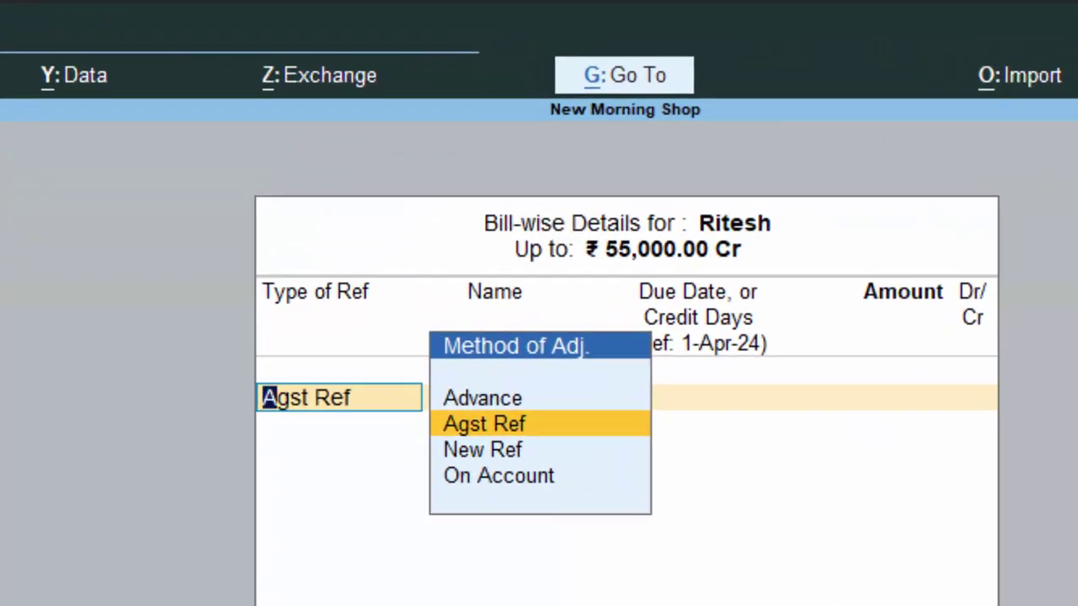
Step: Allocate the full 55,000 receipt as Agst Ref to the customer's pending bill 1
{"action": "key", "text": "Return"}
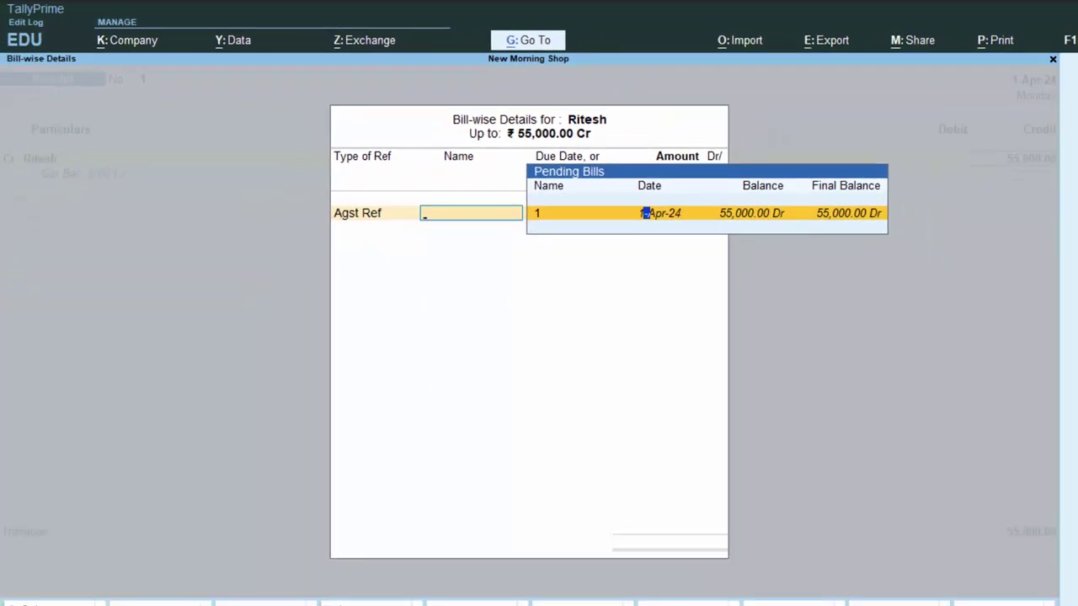
{"action": "key", "text": "Return"}
{"action": "key", "text": "Return"}
{"action": "key", "text": "Return"}
{"action": "key", "text": "Return"}
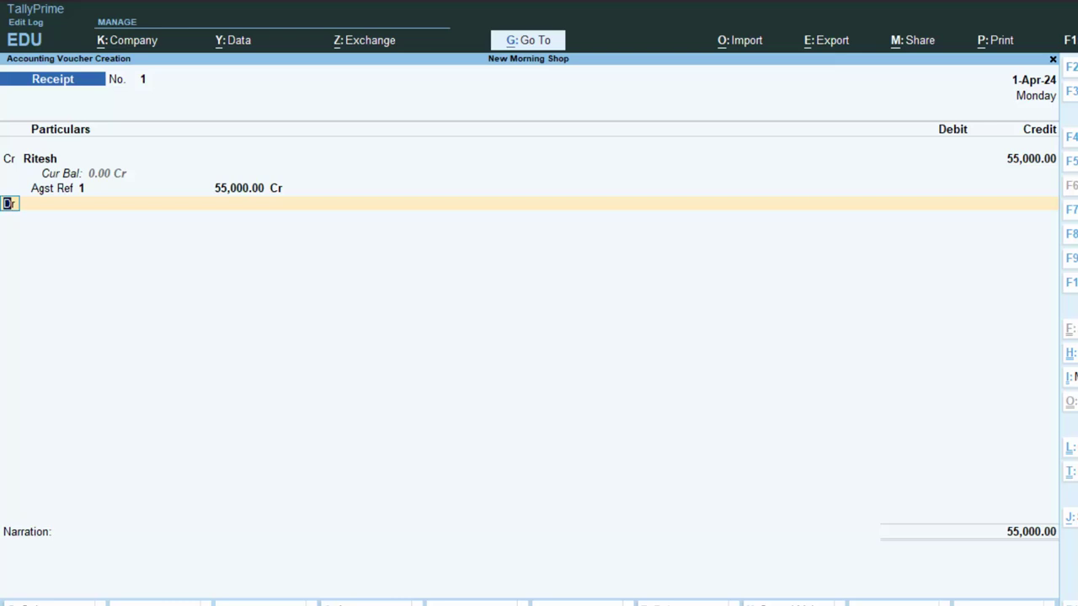
Step: Debit Cash with 55,000 in the receipt voucher and save it without a narration
{"action": "key", "text": "Return"}
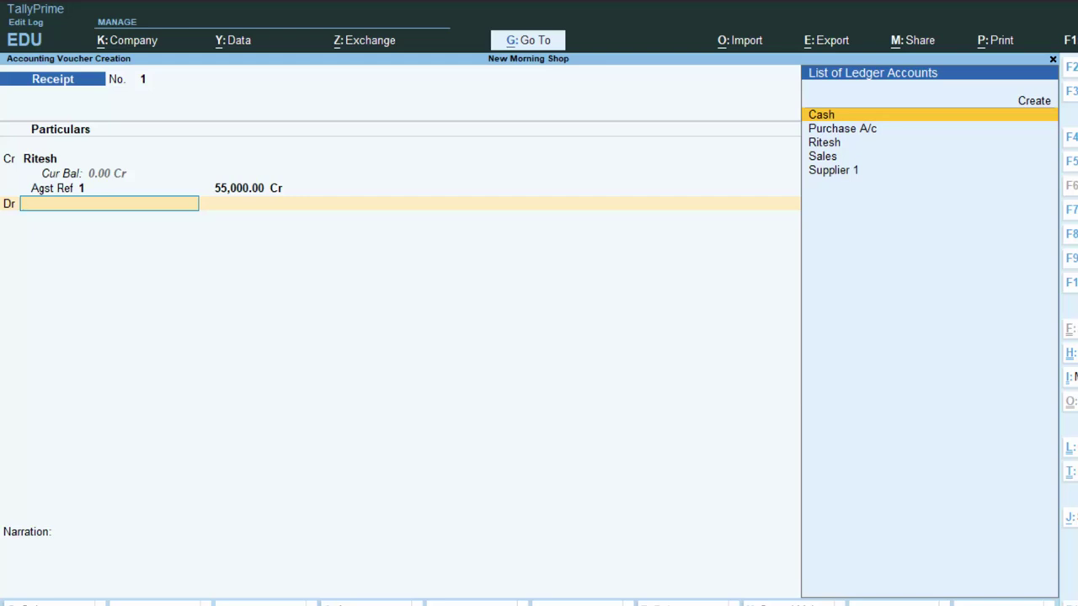
{"action": "key", "text": "Return"}
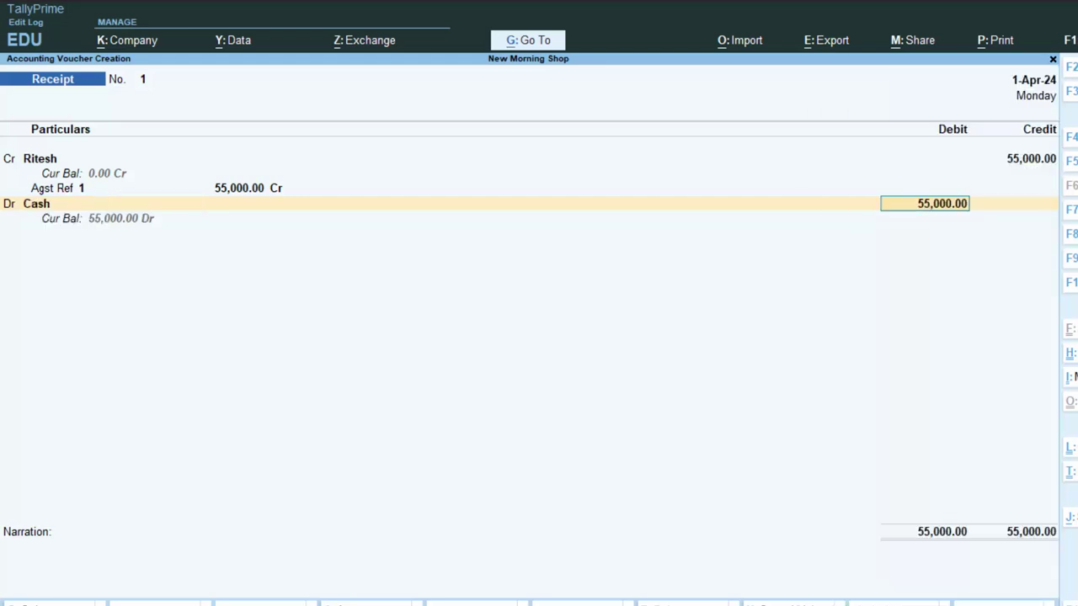
{"action": "key", "text": "Return"}
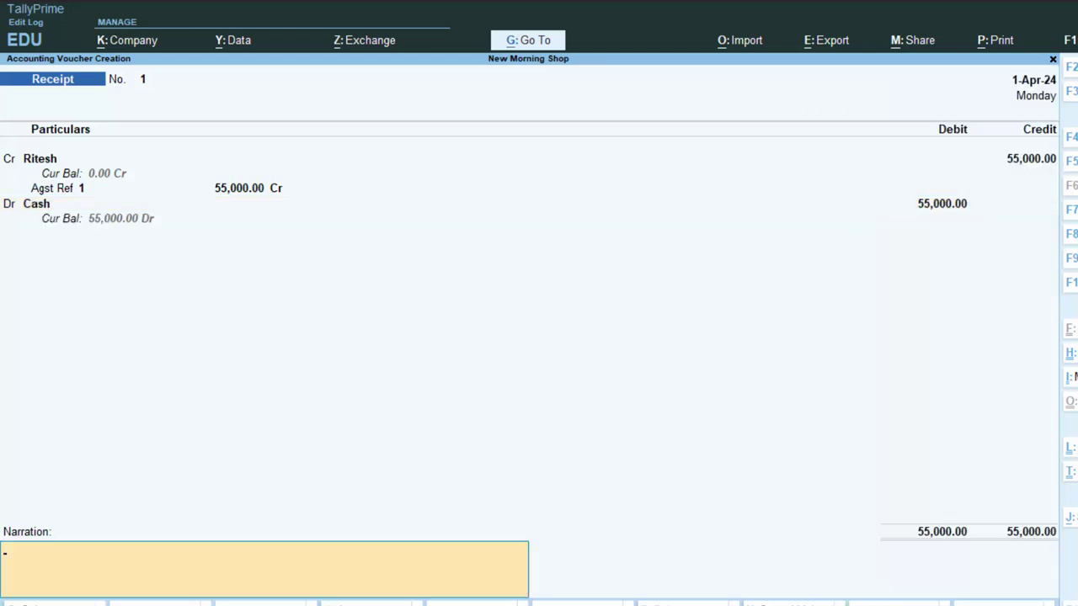
{"action": "key", "text": "Return"}
{"action": "key", "text": "Return"}
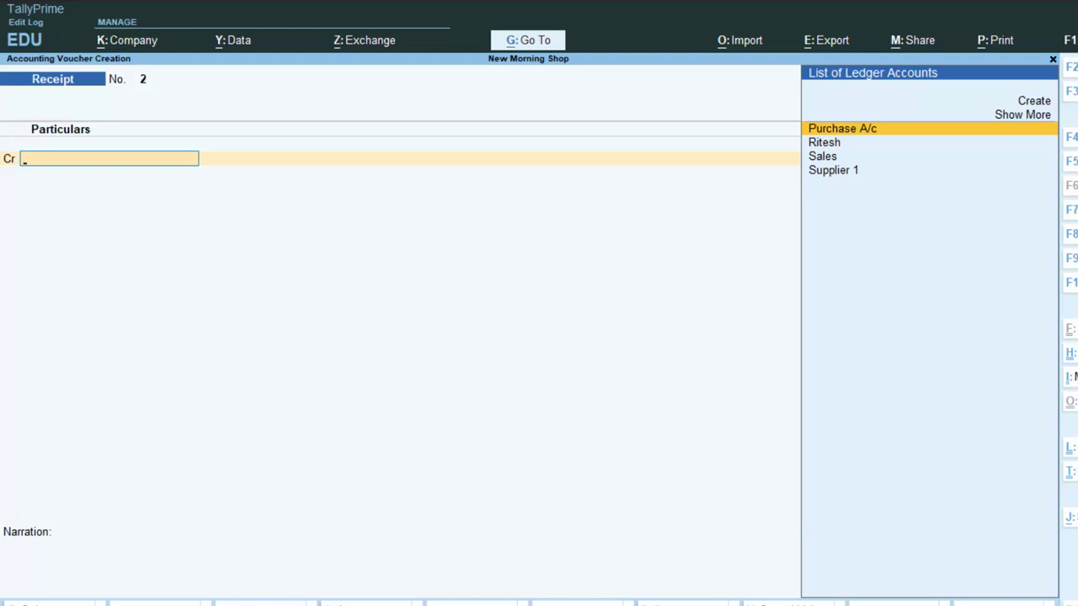
Step: Start a payment voucher and debit Supplier 1 with 30,000
{"action": "key", "text": "Escape"}
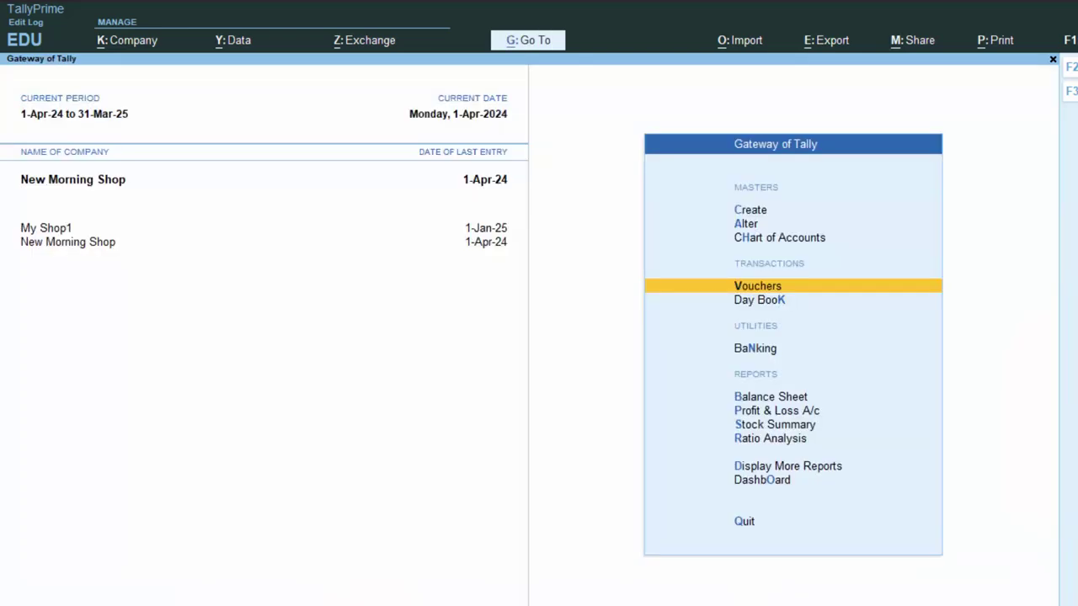
{"action": "key", "text": "Return"}
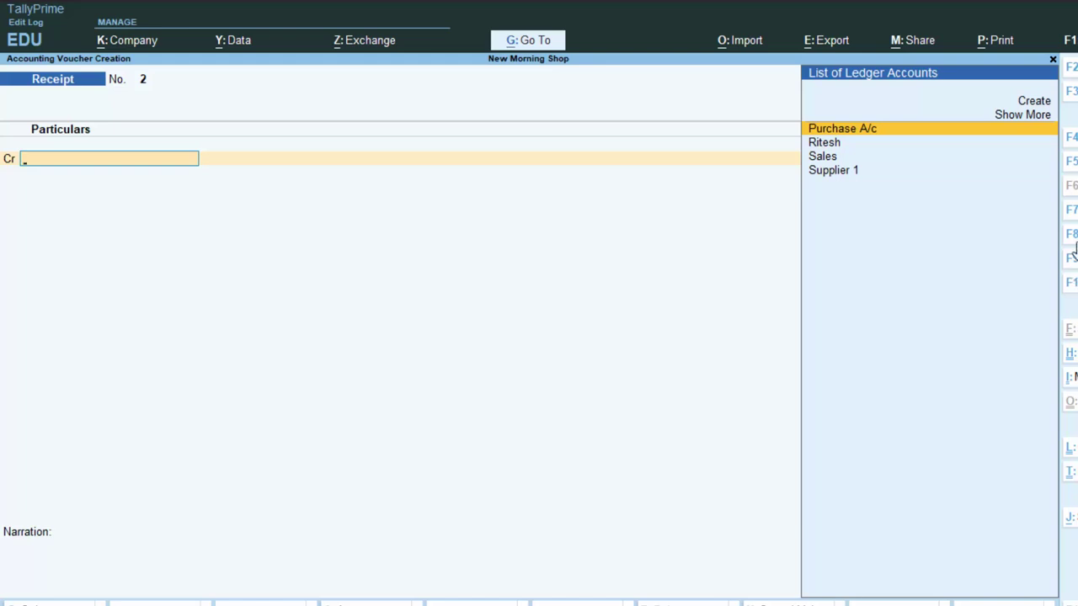
{"action": "left_click", "coordinate": [1071, 161]}
{"action": "key", "text": "Down"}
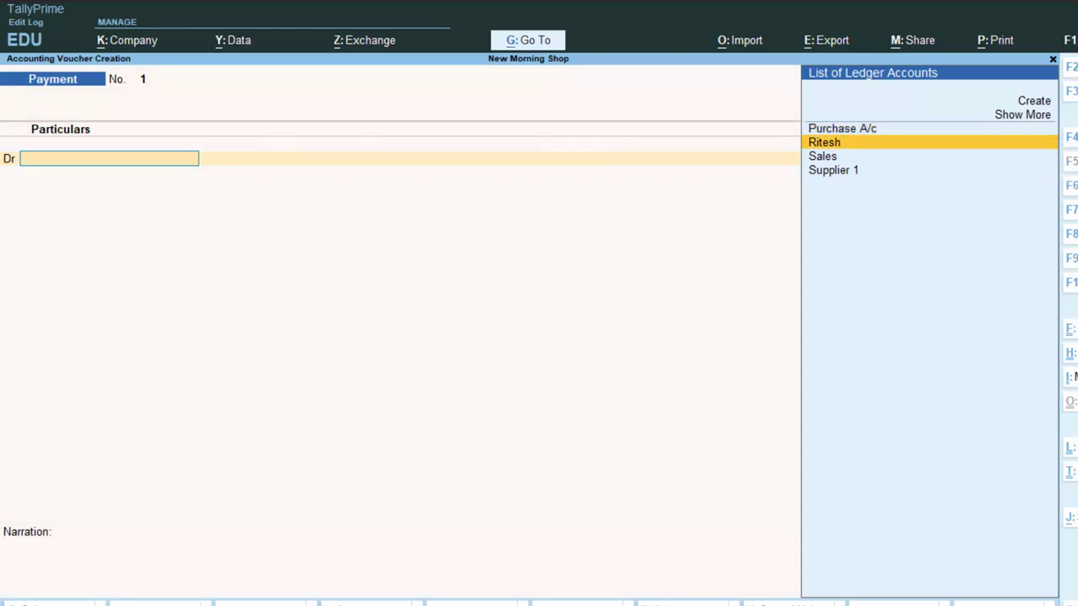
{"action": "key", "text": "Down"}
{"action": "key", "text": "Down"}
{"action": "key", "text": "Return"}
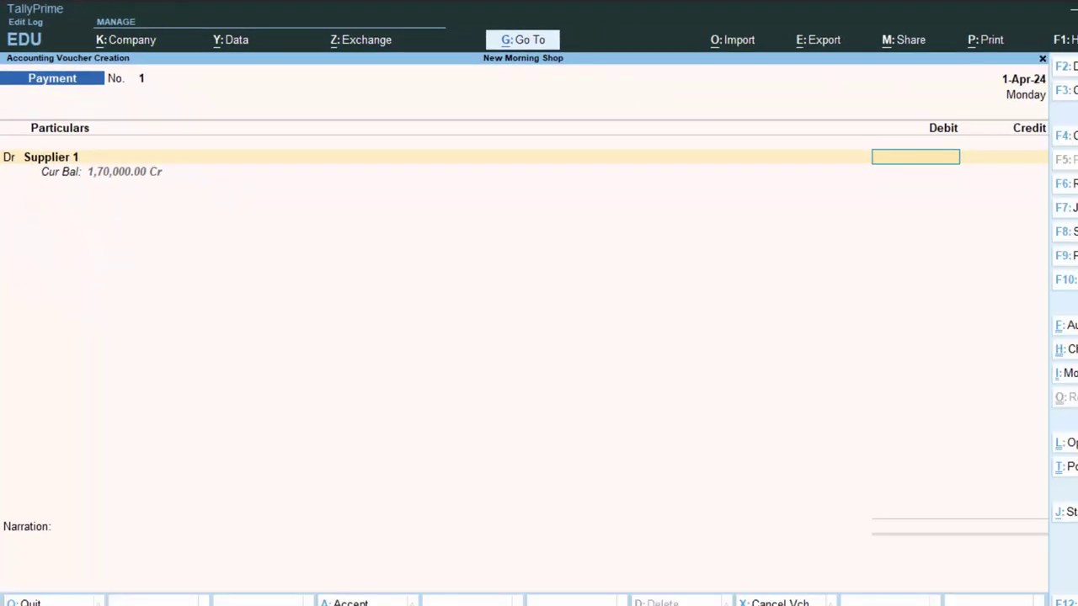
{"action": "type", "text": "3000"}
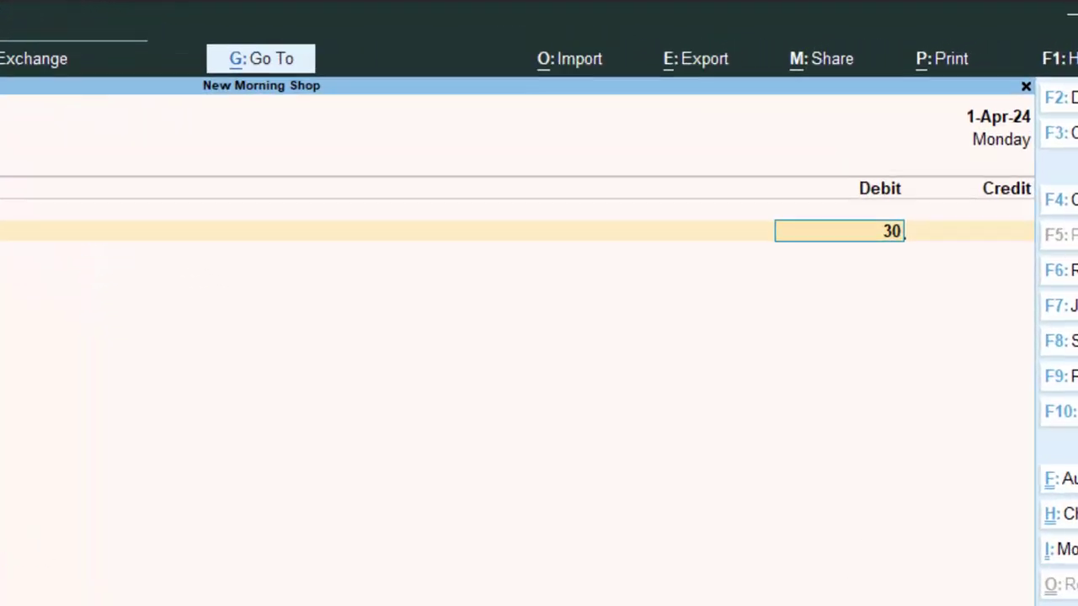
{"action": "type", "text": "0"}
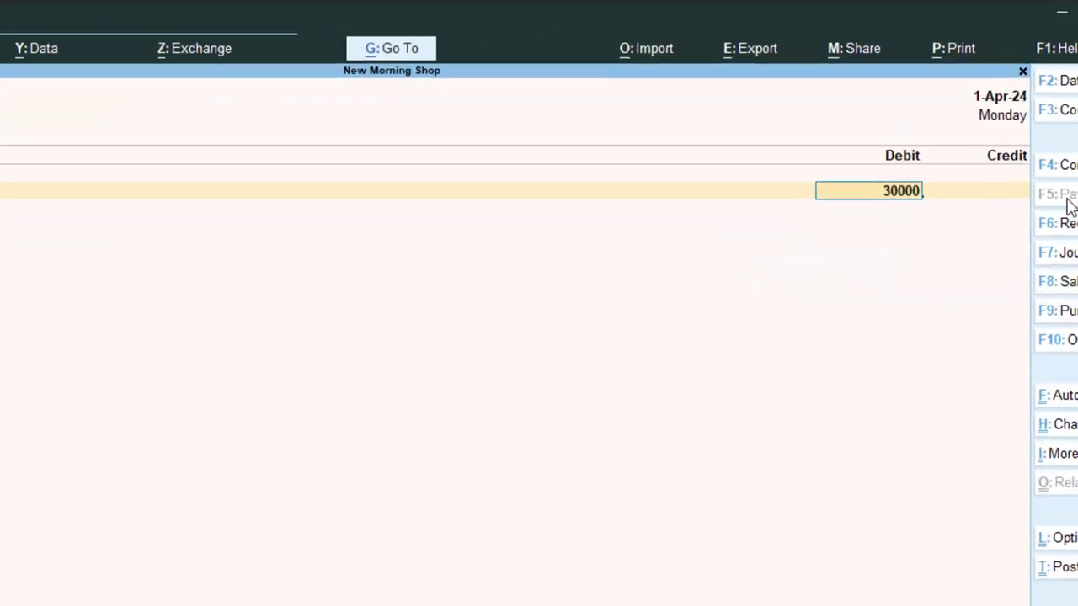
{"action": "key", "text": "Return"}
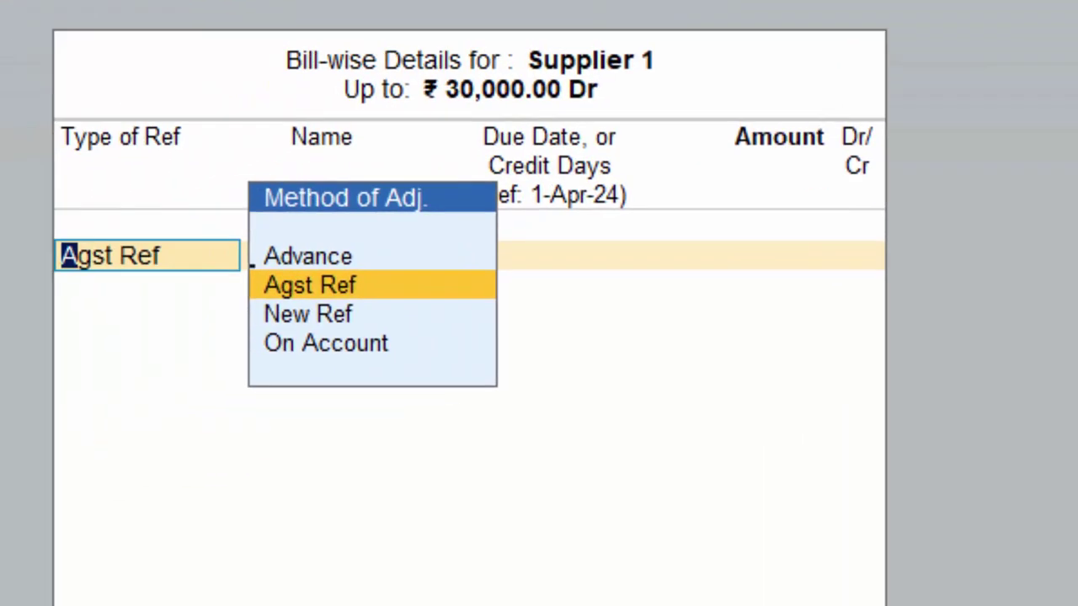
Step: Allocate the 30,000 payment as Agst Ref to Supplier 1's pending bill 334
{"action": "key", "text": "Return"}
{"action": "key", "text": "Return"}
{"action": "key", "text": "Return"}
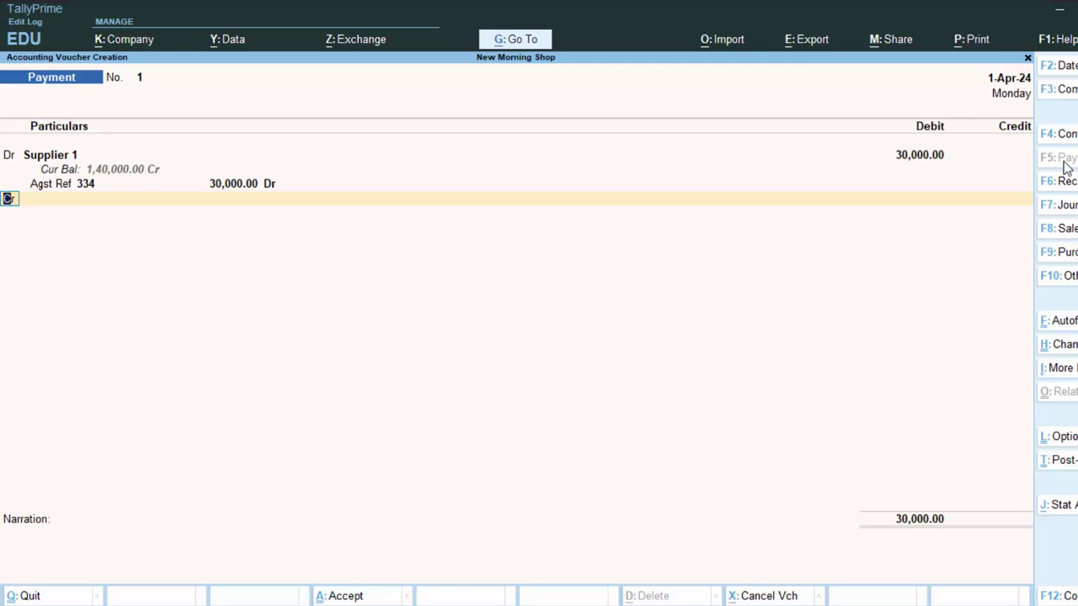
Step: Credit Cash with 30,000 in the payment voucher and save it without a narration
{"action": "key", "text": "Return"}
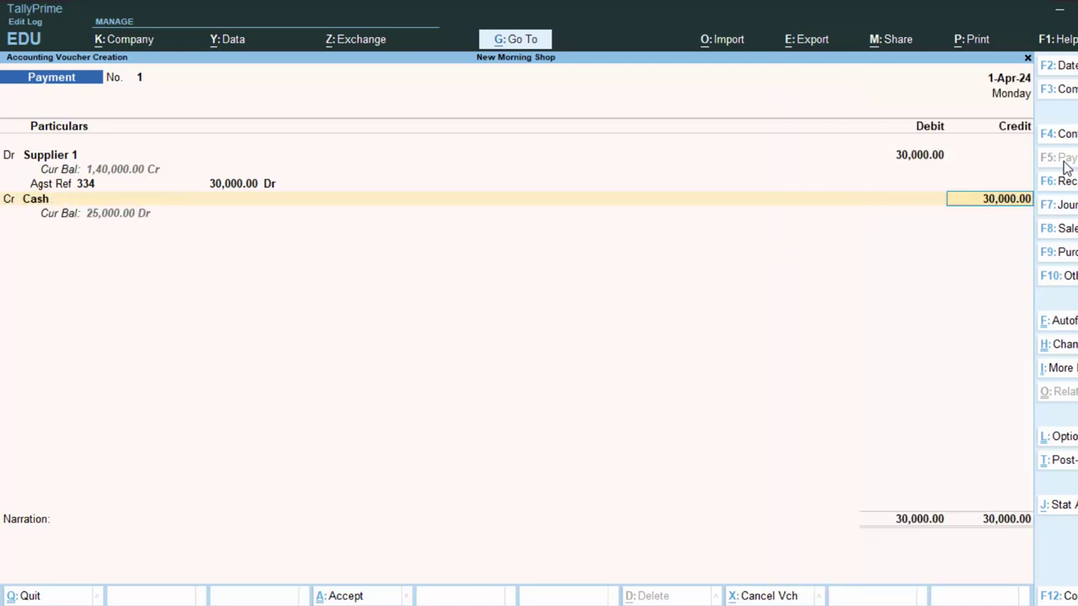
{"action": "key", "text": "Return"}
{"action": "key", "text": "Return"}
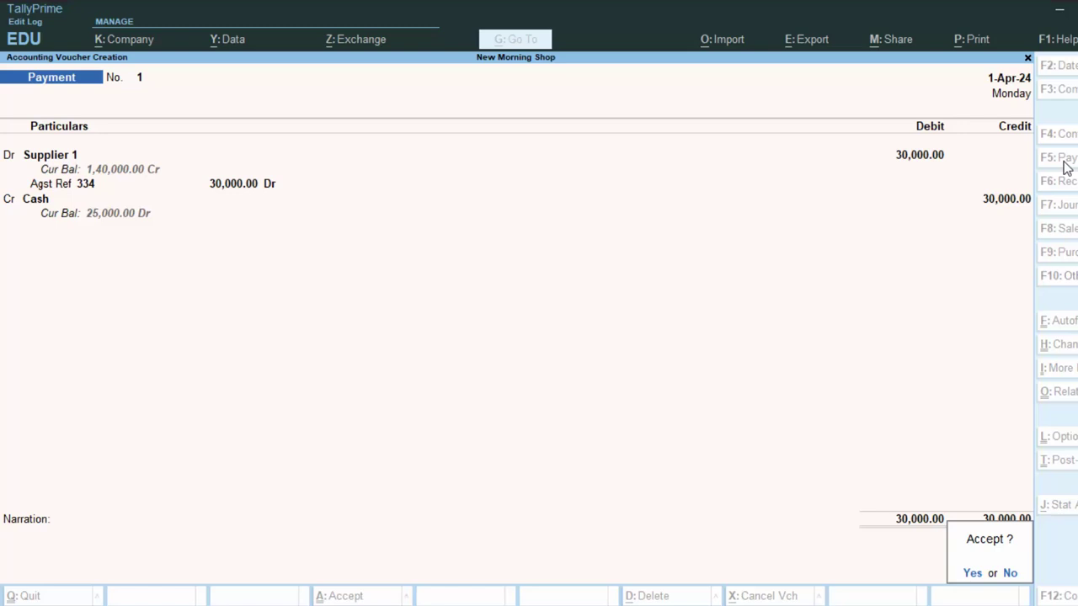
{"action": "key", "text": "Return"}
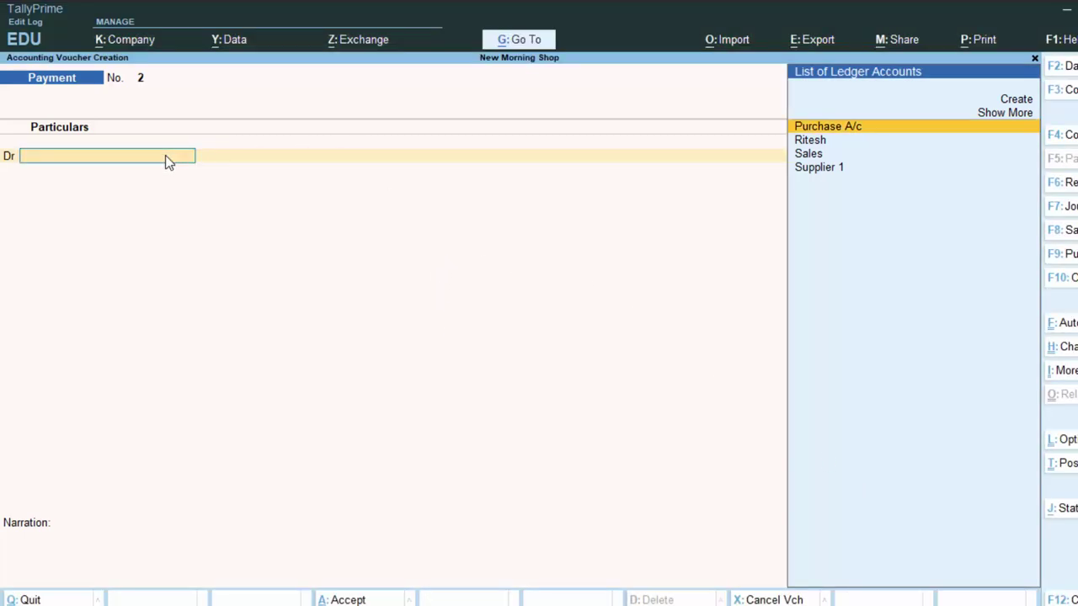
{"action": "left_click", "coordinate": [821, 172]}
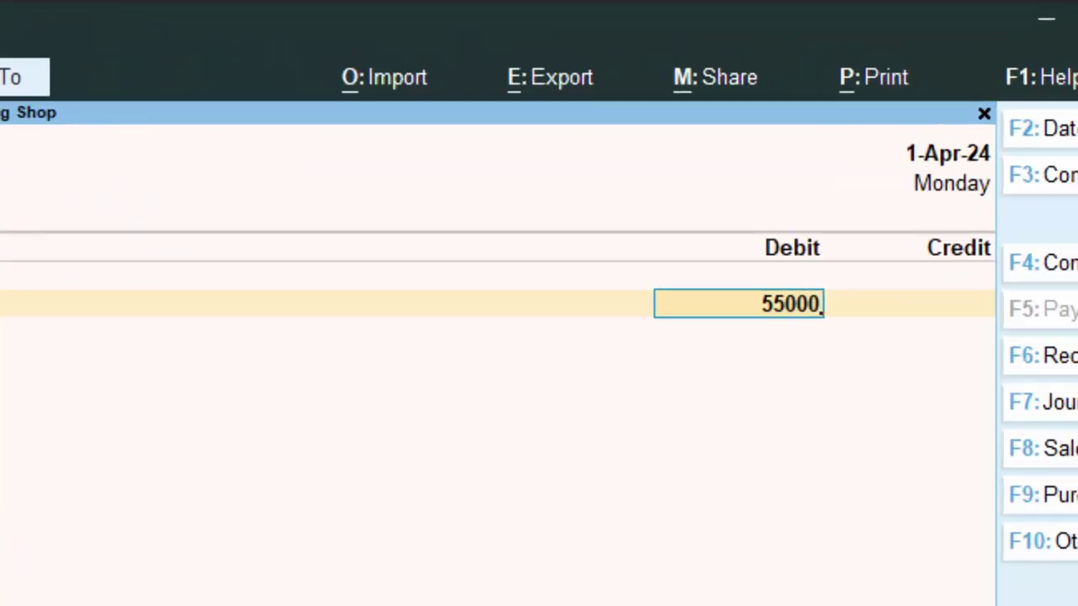
{"action": "key", "text": "BackSpace"}
{"action": "key", "text": "BackSpace"}
{"action": "key", "text": "BackSpace"}
{"action": "key", "text": "BackSpace"}
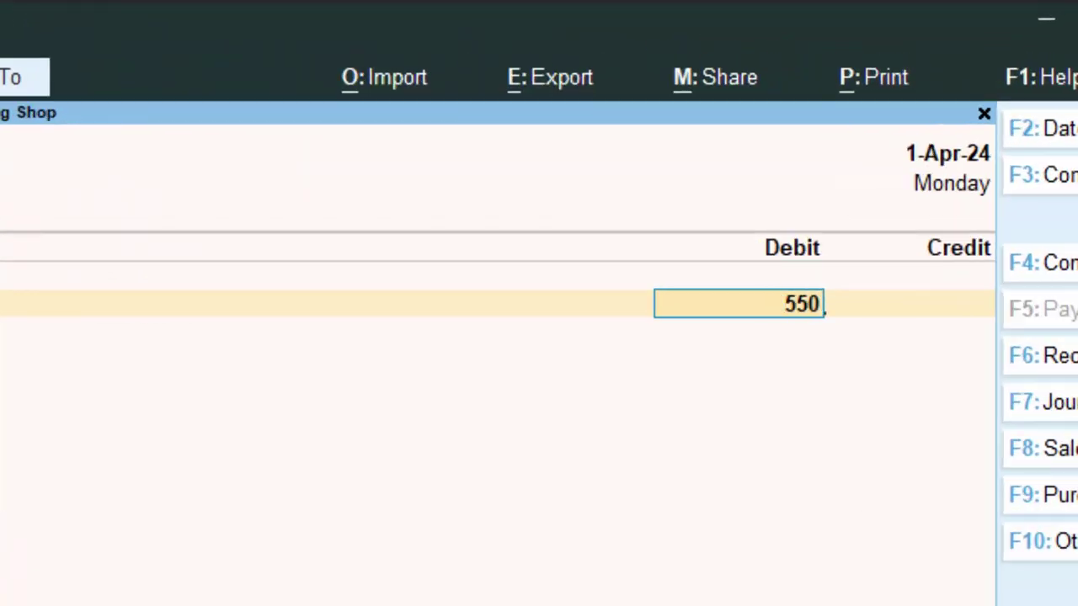
{"action": "type", "text": "6000"}
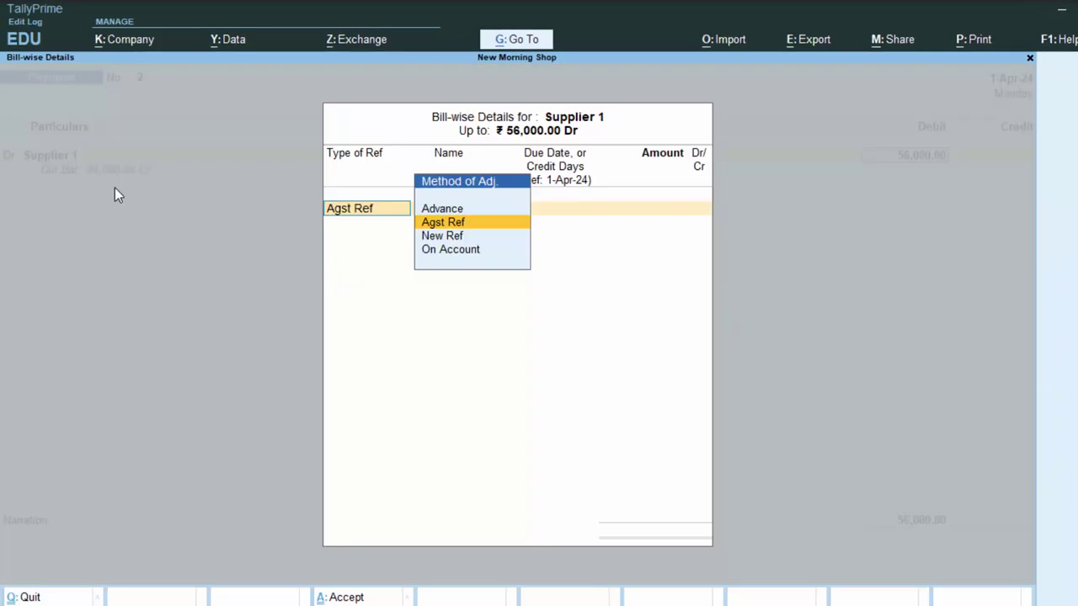
{"action": "key", "text": "Return"}
{"action": "key", "text": "Return"}
{"action": "key", "text": "Return"}
{"action": "key", "text": "Return"}
{"action": "key", "text": "Return"}
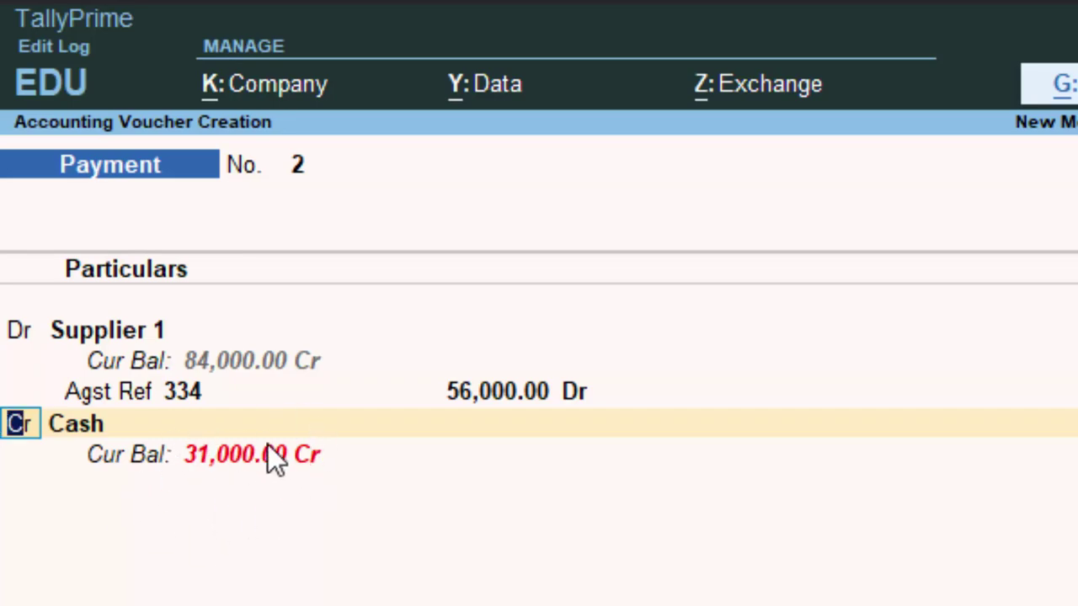
{"action": "key", "text": "Return"}
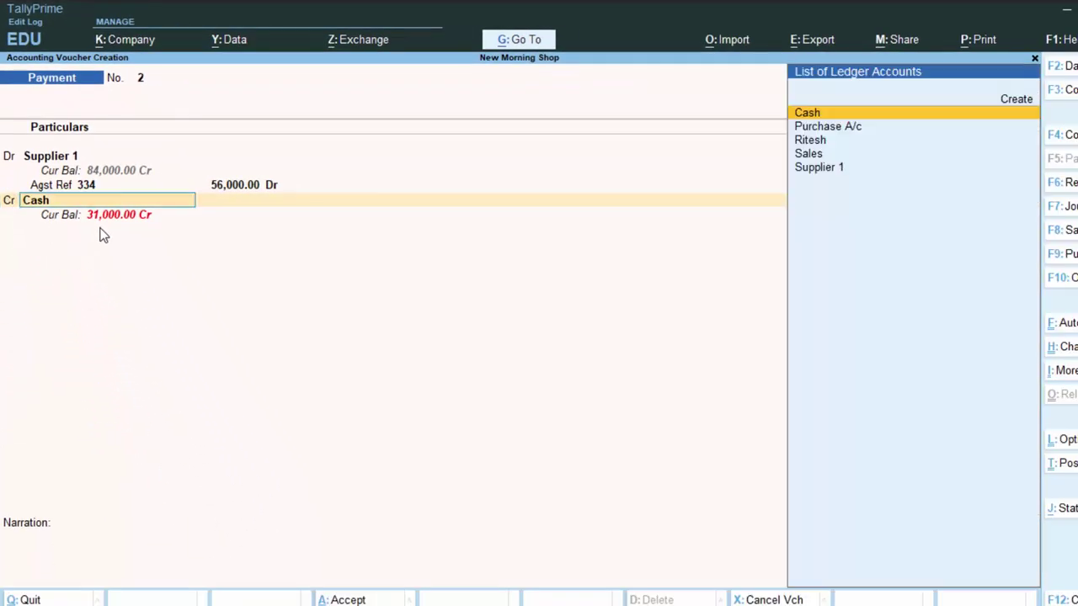
{"action": "key", "text": "Return"}
{"action": "key", "text": "Return"}
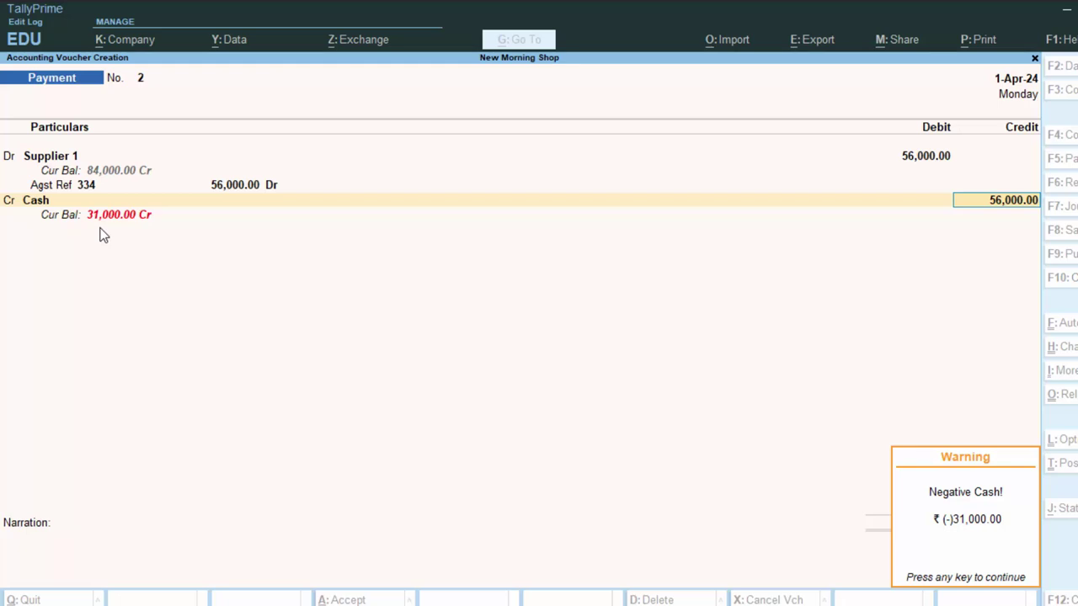
{"action": "key", "text": "Return"}
{"action": "key", "text": "Escape"}
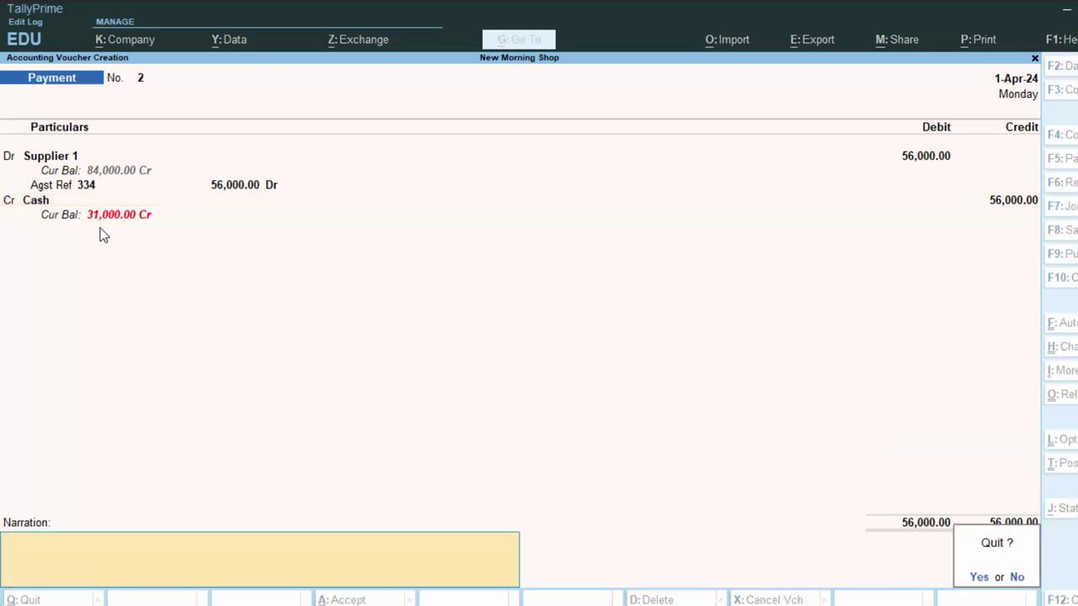
{"action": "key", "text": "y"}
{"action": "key", "text": "Return"}
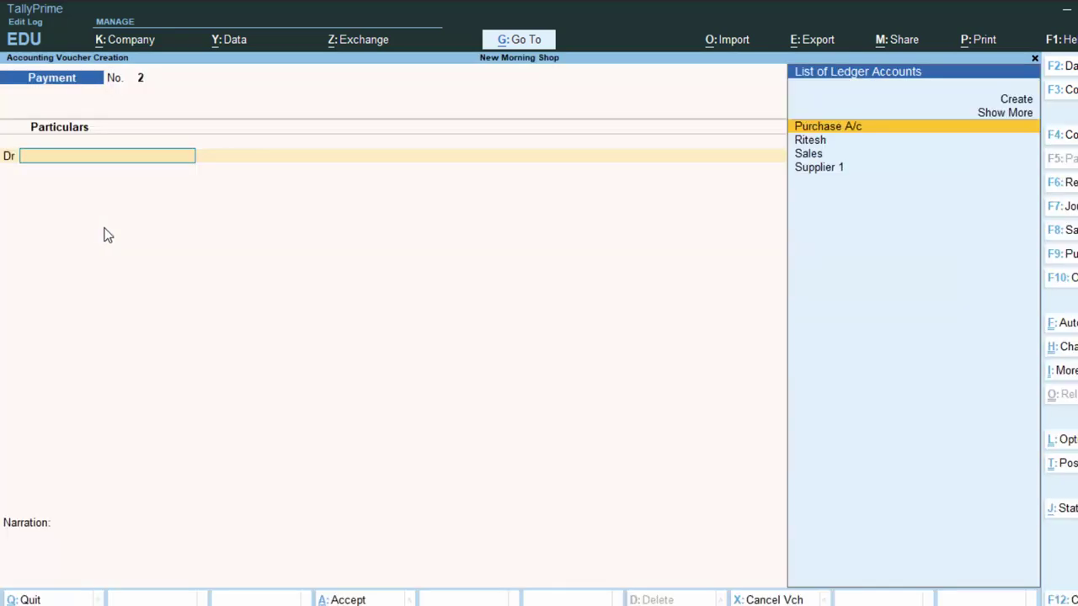
Step: Start a sales voucher with the customer's ledger as the party, leaving the dispatch and party details as they are
{"action": "key", "text": "F8"}
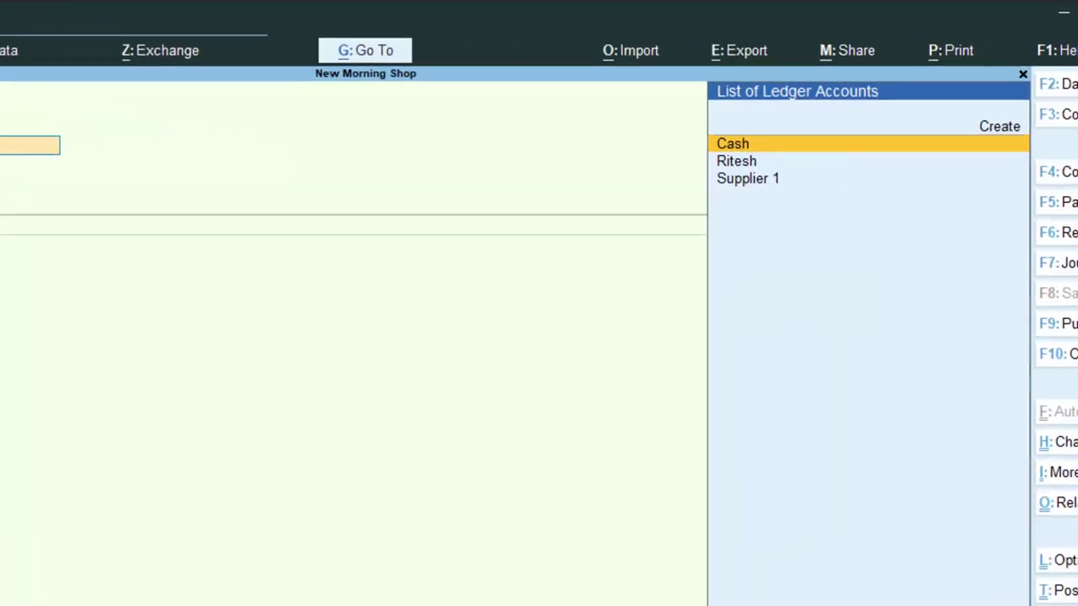
{"action": "key", "text": "Down"}
{"action": "key", "text": "Return"}
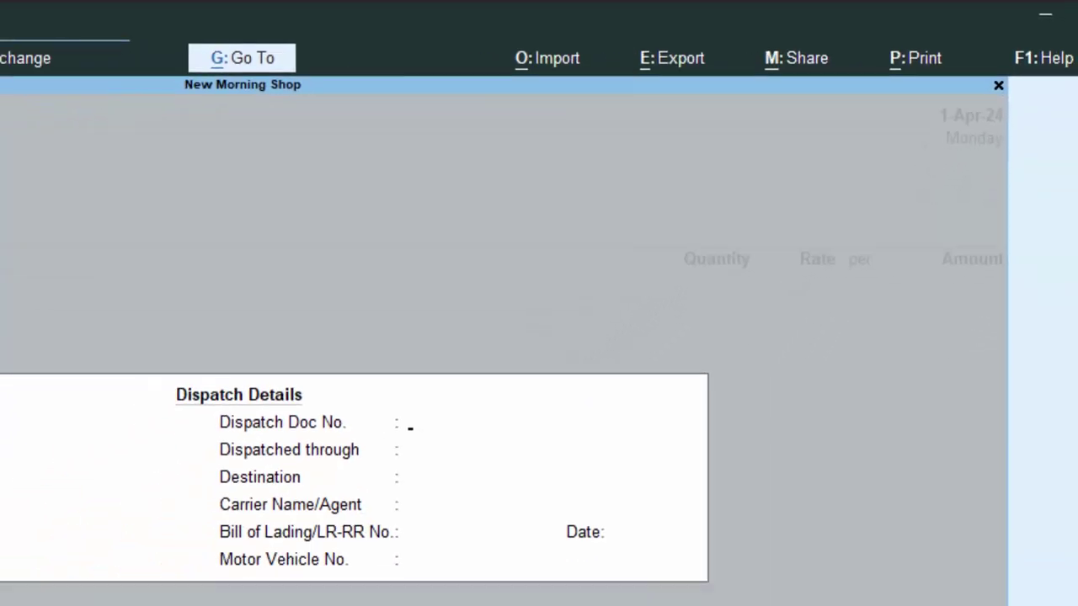
{"action": "key", "text": "Return"}
{"action": "key", "text": "Return"}
{"action": "key", "text": "Return"}
{"action": "key", "text": "Return"}
{"action": "key", "text": "Return"}
{"action": "key", "text": "Return"}
{"action": "key", "text": "Return"}
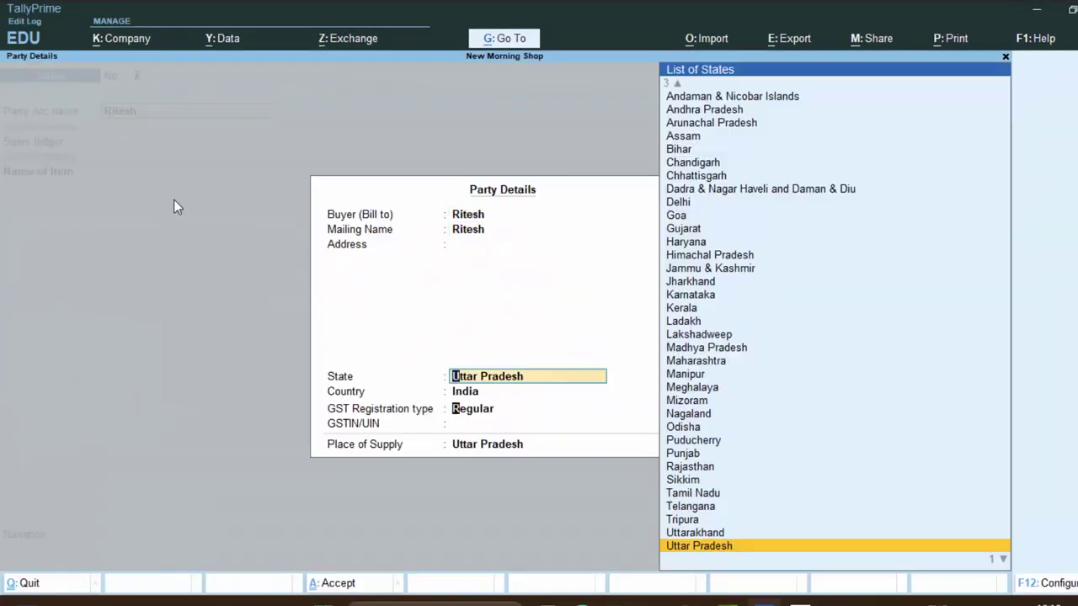
{"action": "key", "text": "Return"}
{"action": "key", "text": "Return"}
{"action": "key", "text": "Return"}
{"action": "key", "text": "Return"}
{"action": "key", "text": "Return"}
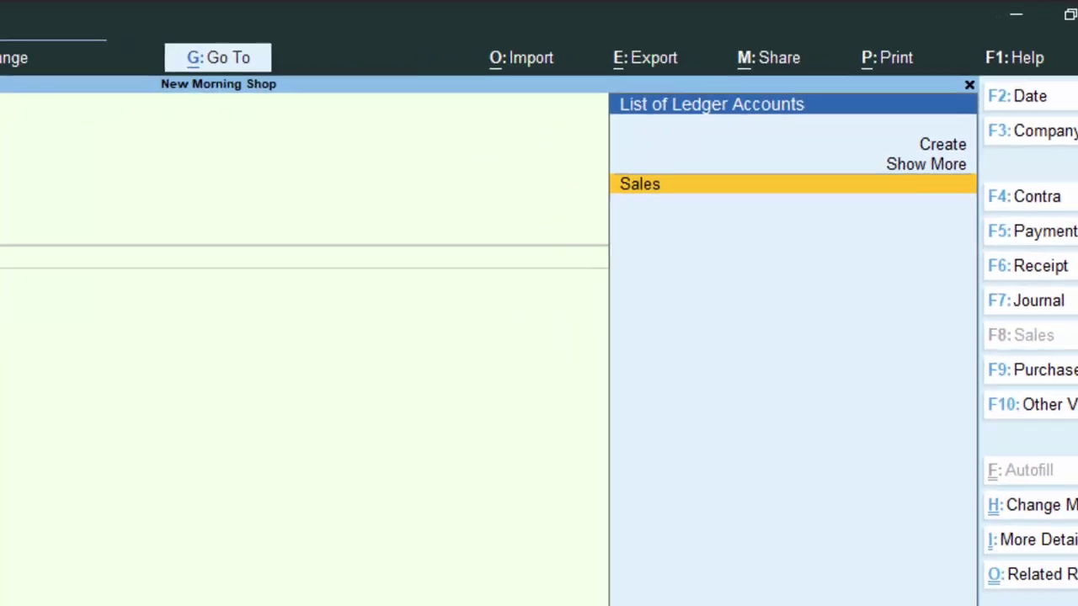
Step: Use Sales as the sales ledger and add 2 nos of Laptop at a rate of 55,000
{"action": "key", "text": "Return"}
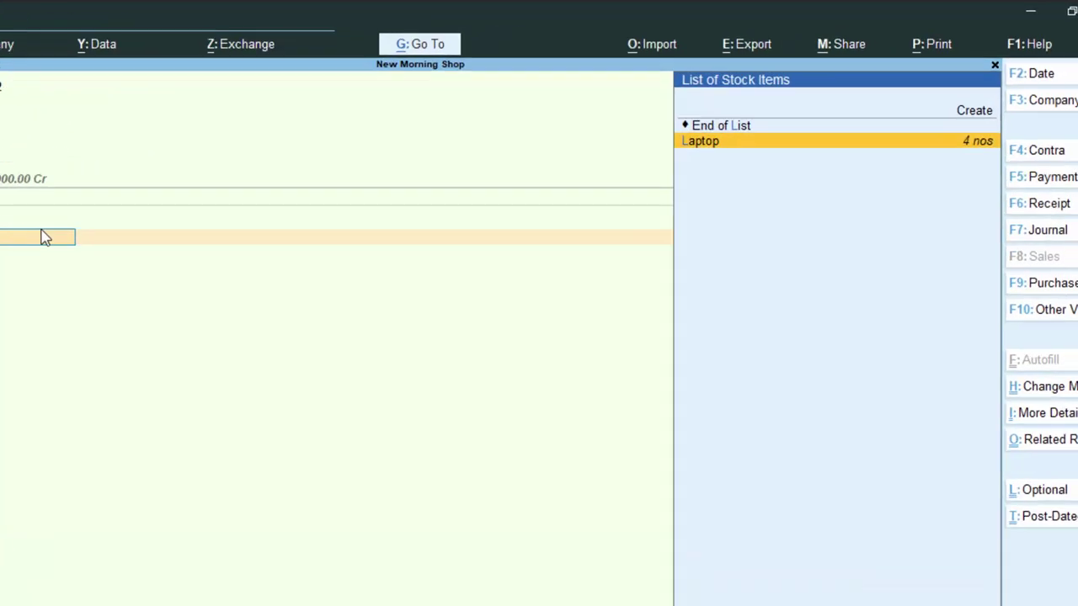
{"action": "key", "text": "Return"}
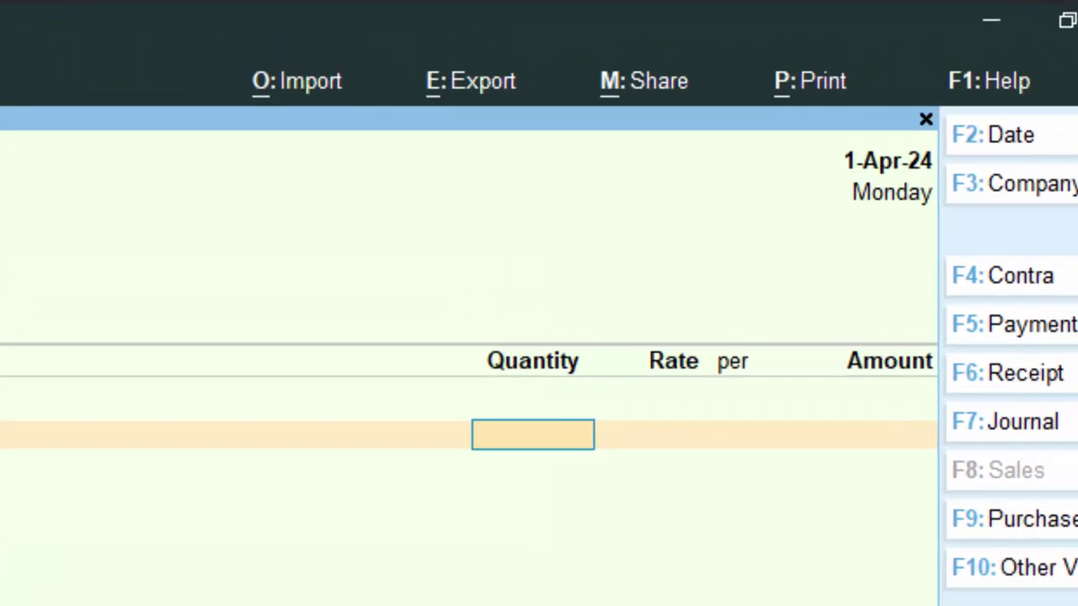
{"action": "type", "text": "2"}
{"action": "key", "text": "Return"}
{"action": "key", "text": "Return"}
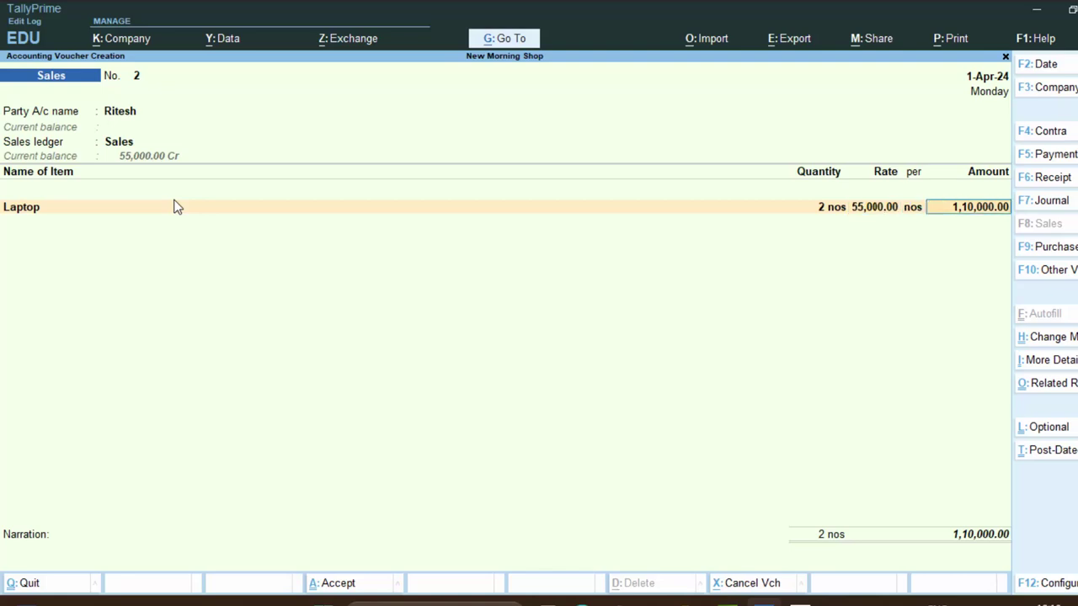
{"action": "key", "text": "Return"}
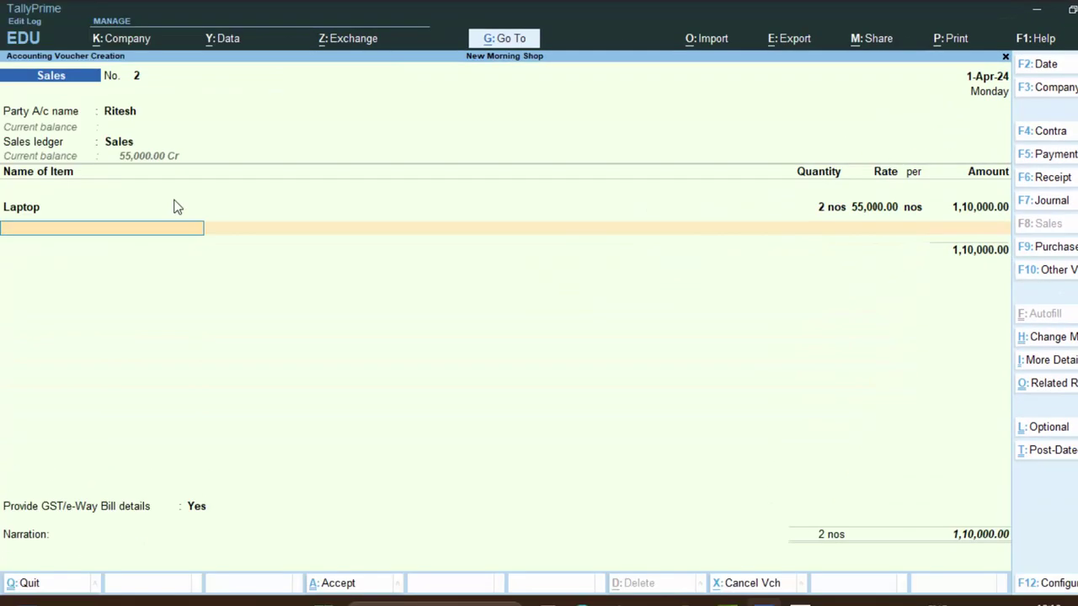
Step: Set the GST/e-Way Bill details to No and allocate the 1,10,000 sale as New Ref 2 for the customer
{"action": "key", "text": "Return"}
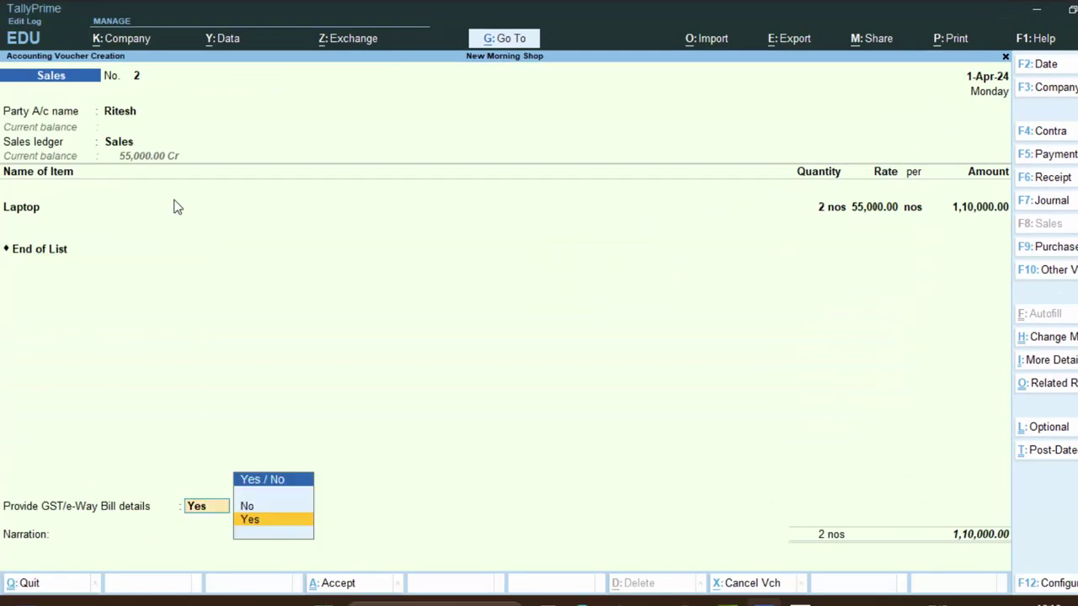
{"action": "key", "text": "n"}
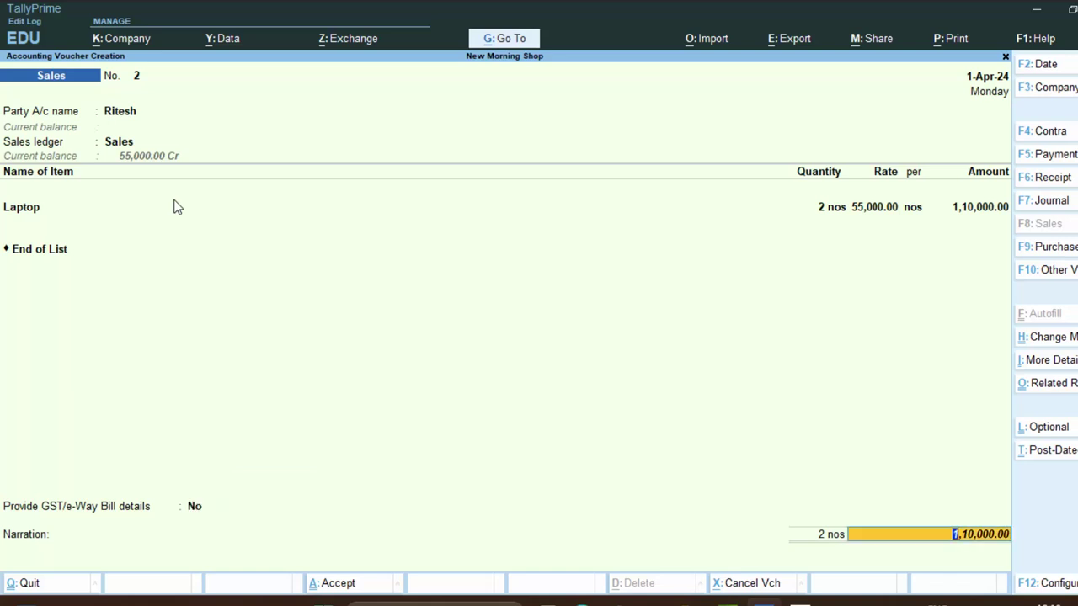
{"action": "key", "text": "Return"}
{"action": "key", "text": "Return"}
{"action": "key", "text": "Return"}
{"action": "key", "text": "Return"}
{"action": "key", "text": "Return"}
{"action": "key", "text": "Return"}
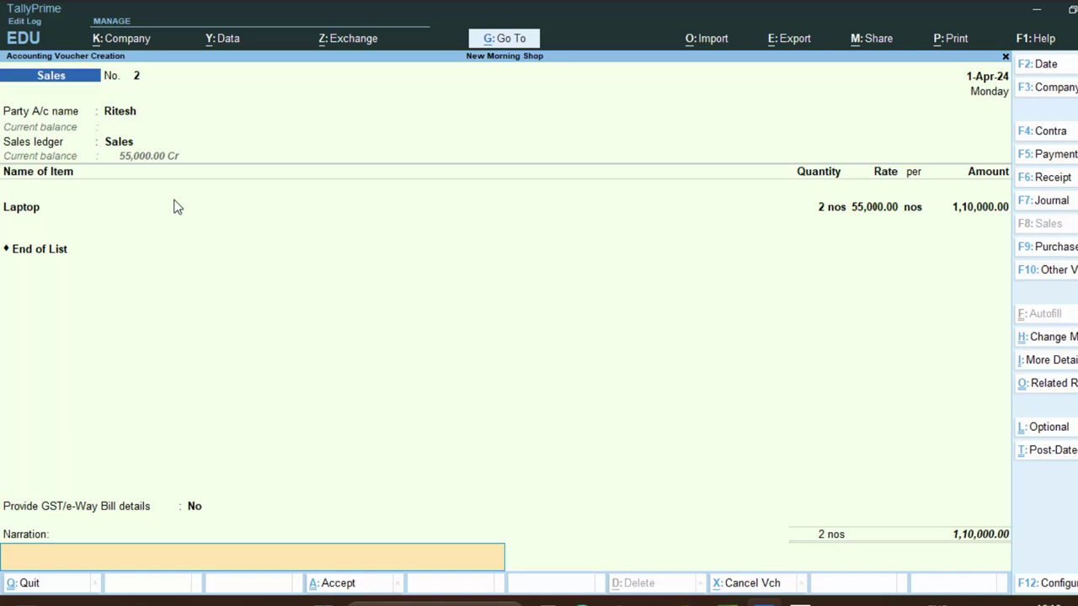
Step: Save the sales voucher without a narration or e-Way Bill details
{"action": "key", "text": "Return"}
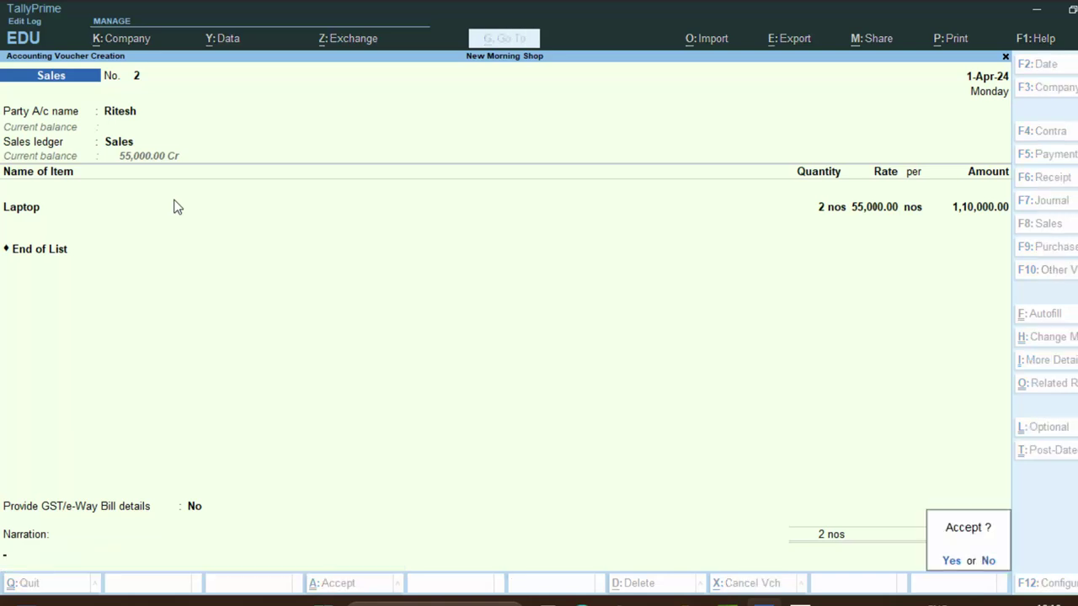
{"action": "key", "text": "Return"}
{"action": "key", "text": "n"}
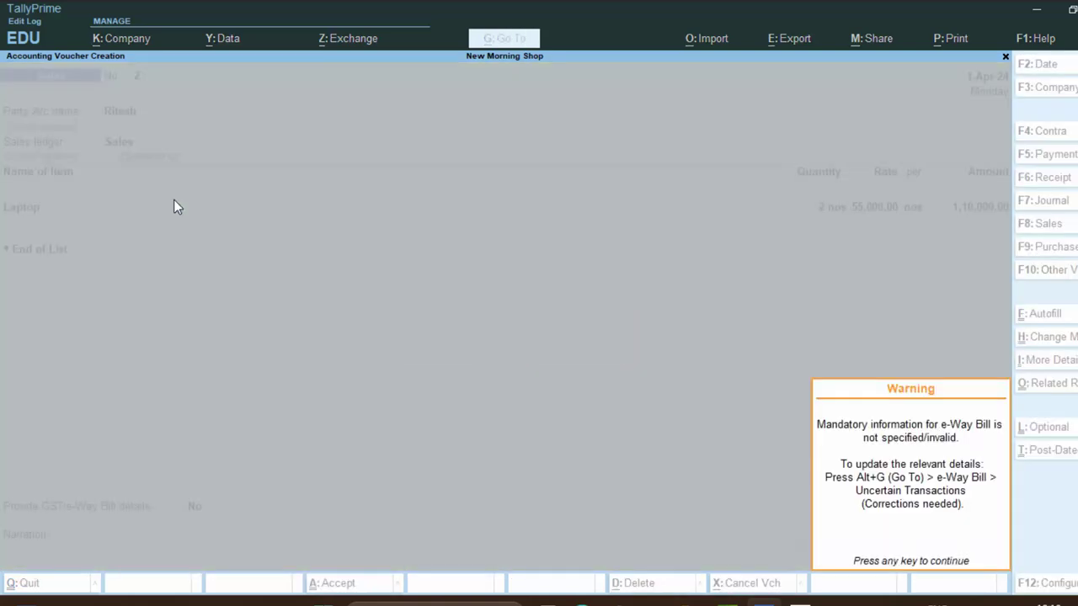
{"action": "key", "text": "Return"}
{"action": "key", "text": "Page_Up"}
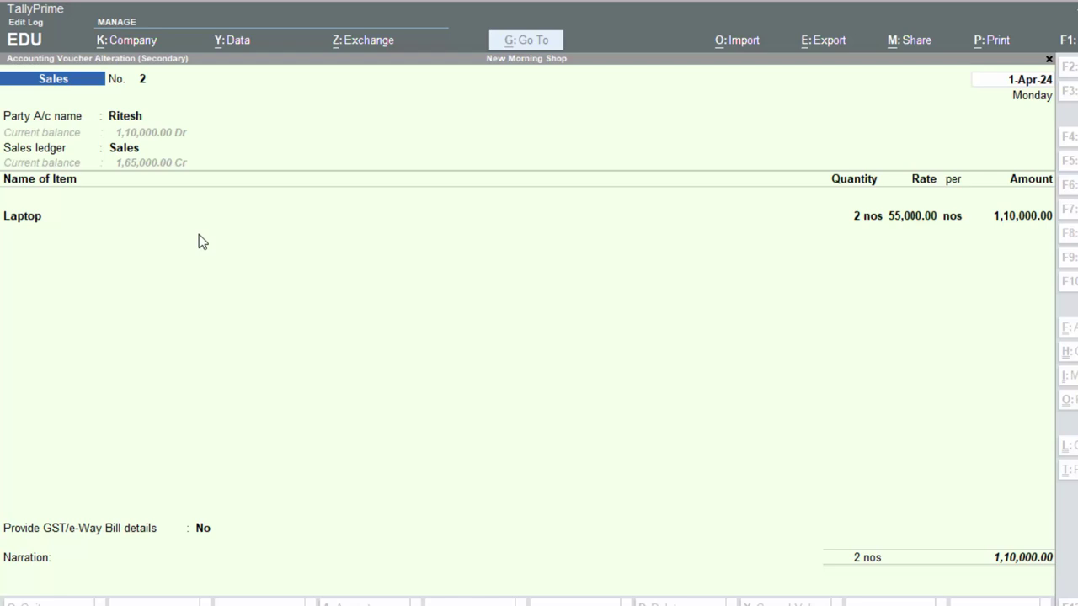
{"action": "left_click", "coordinate": [534, 284]}
{"action": "left_click", "coordinate": [528, 269]}
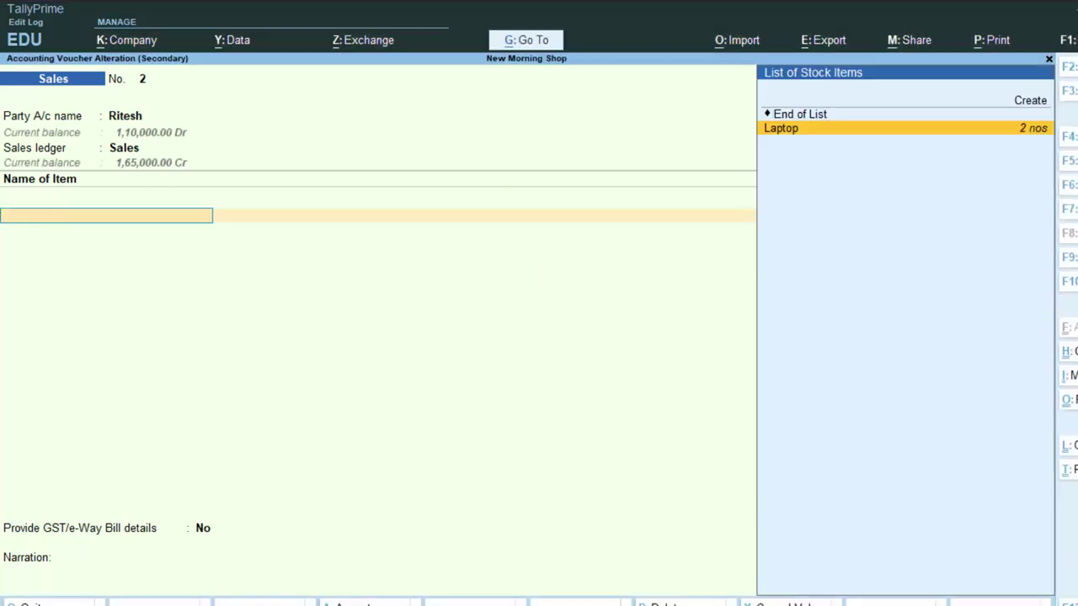
{"action": "left_click", "coordinate": [1068, 184]}
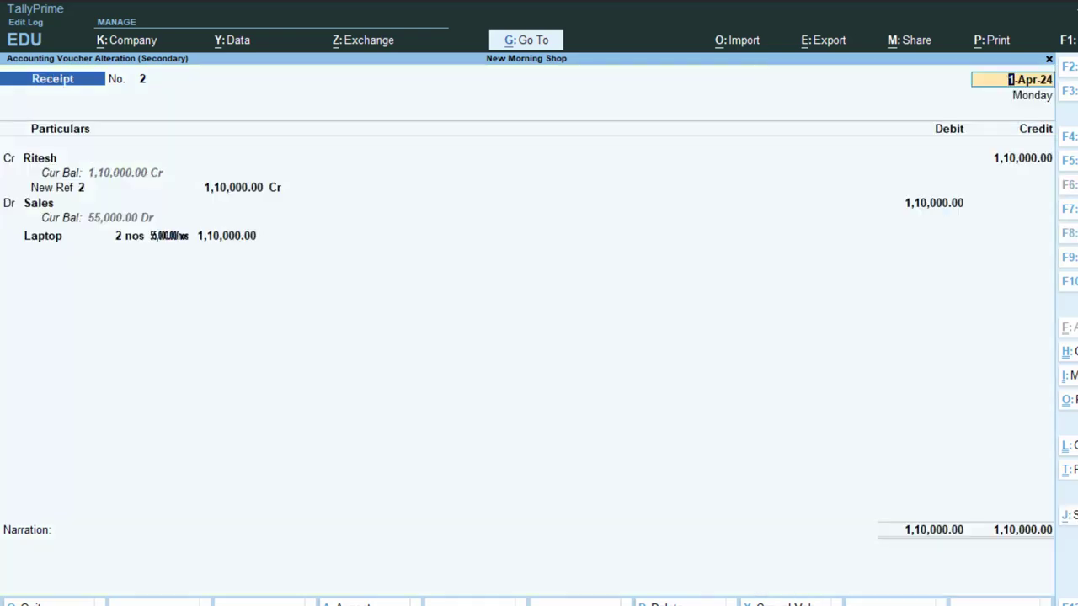
{"action": "key", "text": "Escape"}
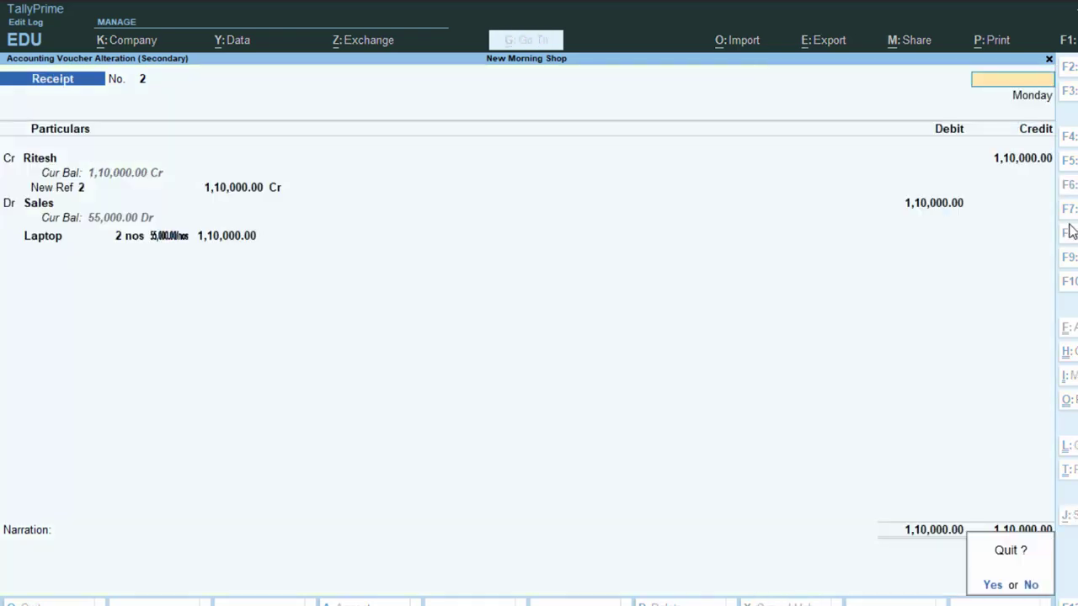
{"action": "key", "text": "y"}
{"action": "key", "text": "Escape"}
{"action": "key", "text": "Escape"}
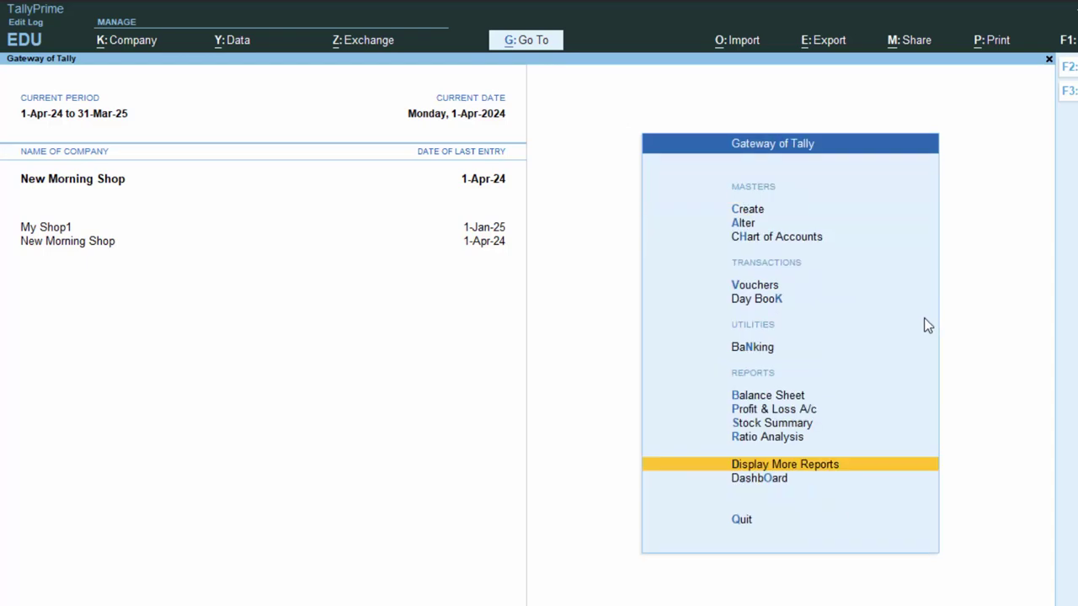
Step: Start a receipt voucher and credit the customer's ledger with 11,00,000
{"action": "key", "text": "v"}
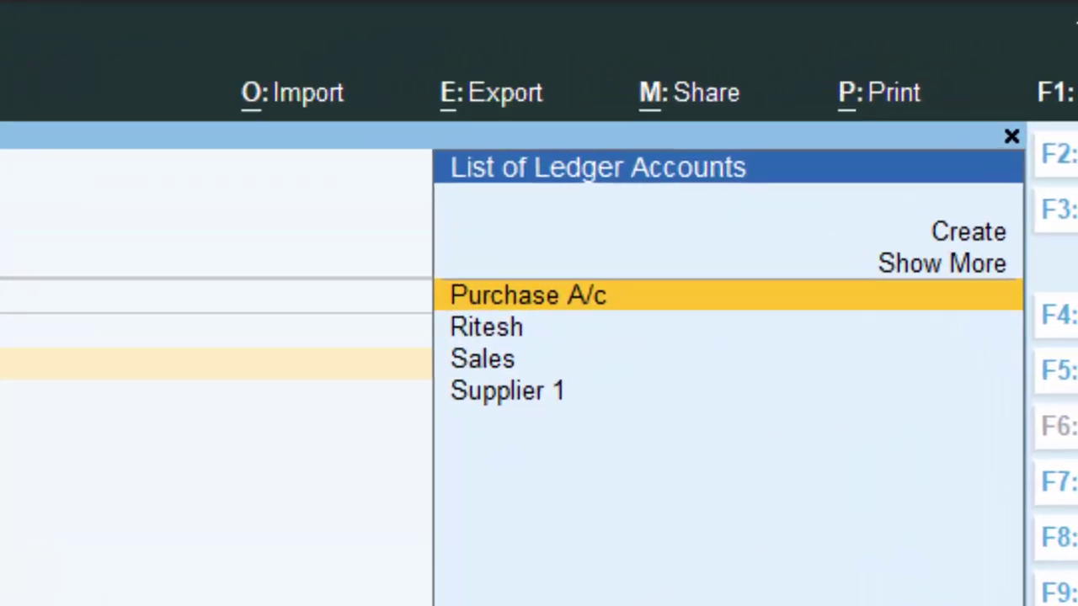
{"action": "key", "text": "Down"}
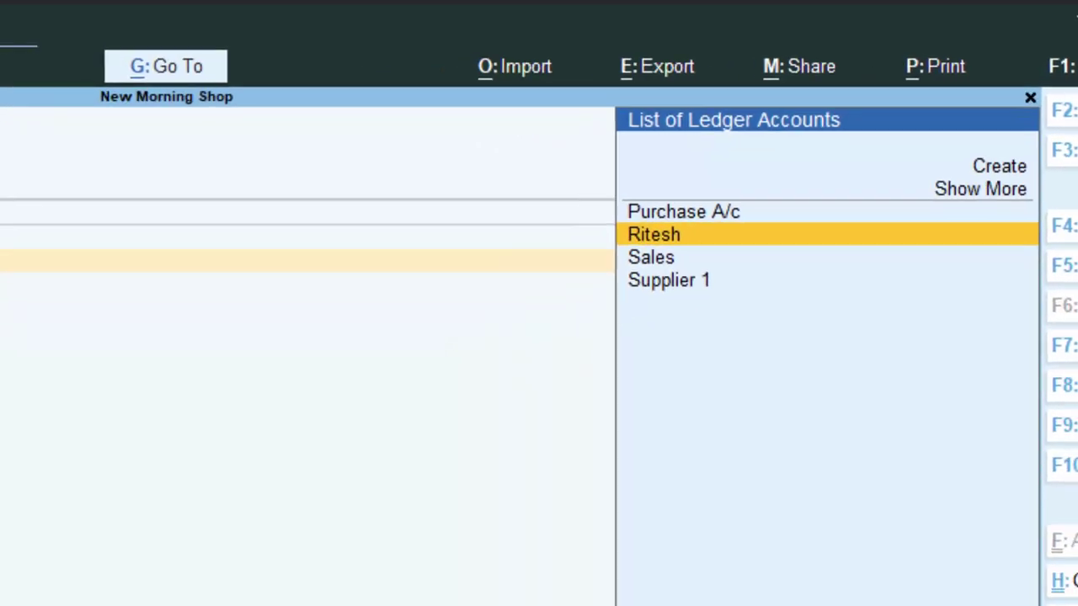
{"action": "key", "text": "Return"}
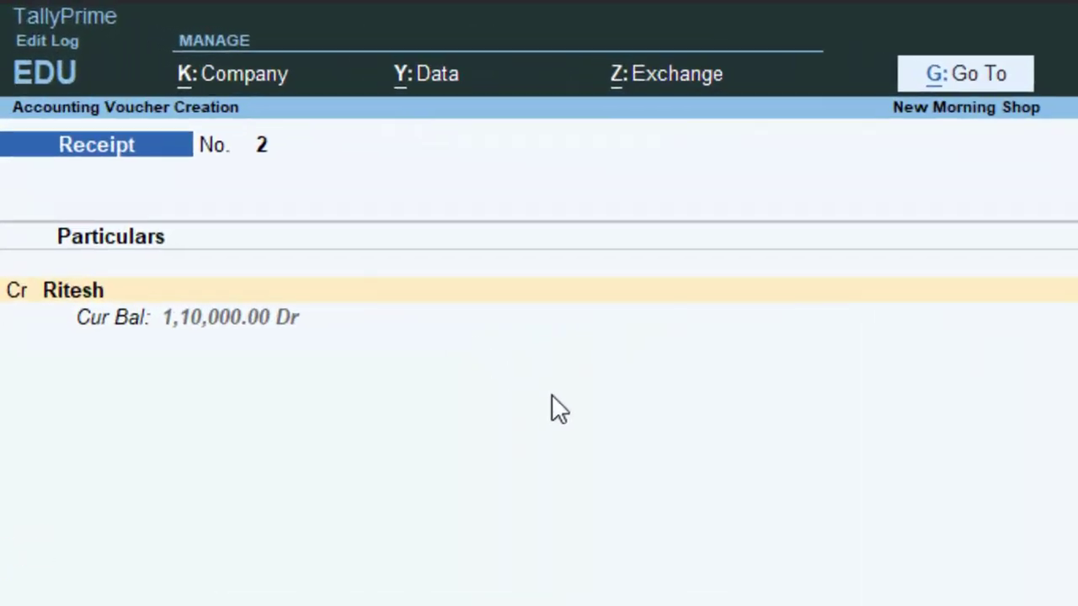
{"action": "type", "text": "11,"}
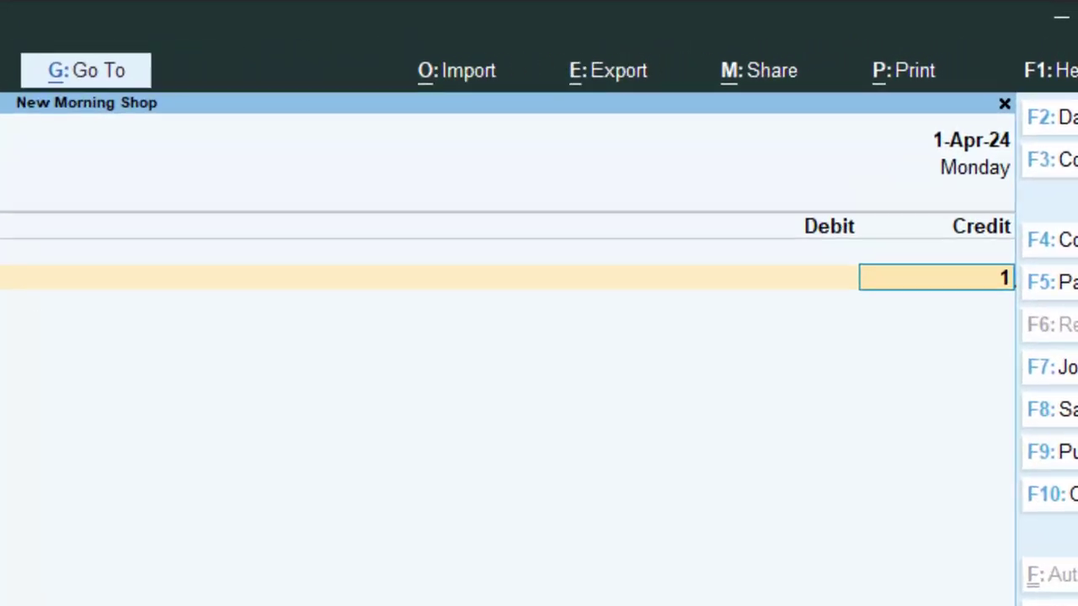
{"action": "type", "text": "00,0"}
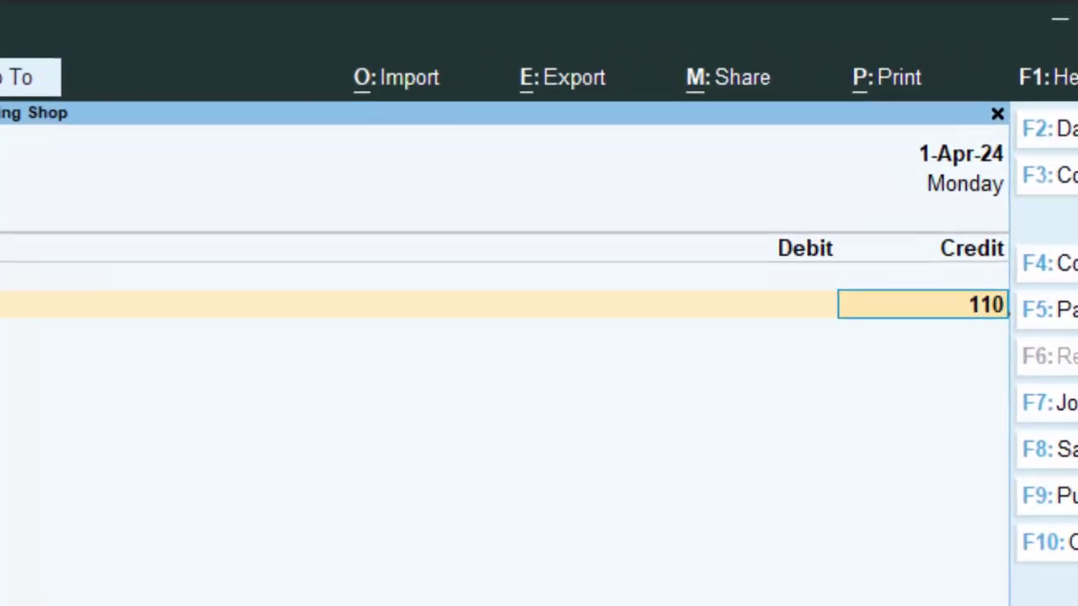
{"action": "type", "text": "0000"}
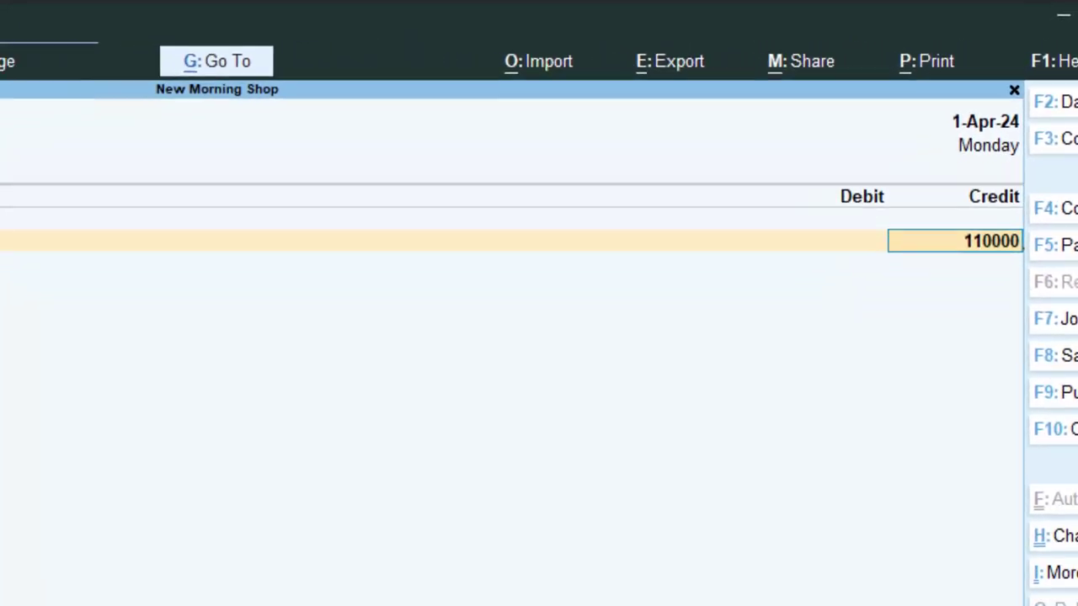
{"action": "key", "text": "Return"}
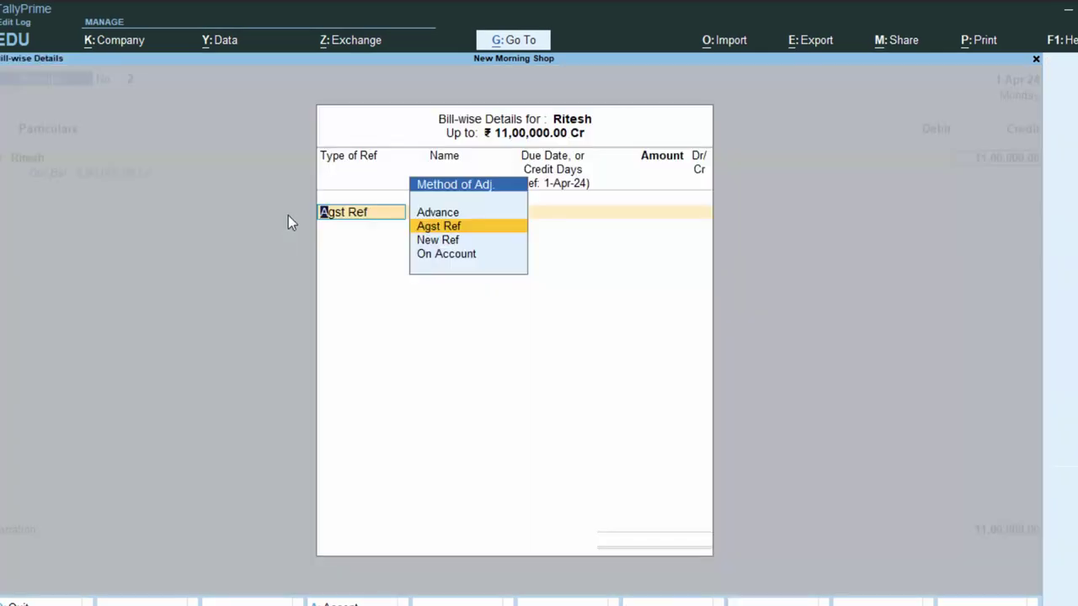
Step: Allocate 1,10,000 of the customer's receipt as Agst Ref to bill 2
{"action": "key", "text": "Return"}
{"action": "key", "text": "Return"}
{"action": "key", "text": "Return"}
{"action": "key", "text": "Return"}
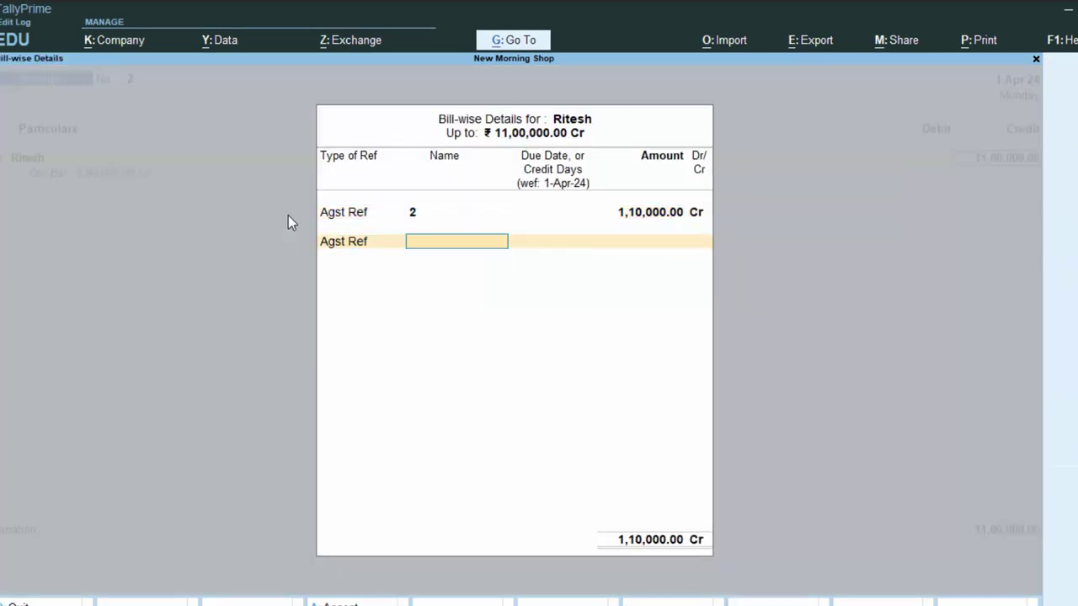
Step: Allocate the remaining 9,90,000 of the receipt as New Ref 2 and debit Cash with 11,00,000
{"action": "key", "text": "BackSpace"}
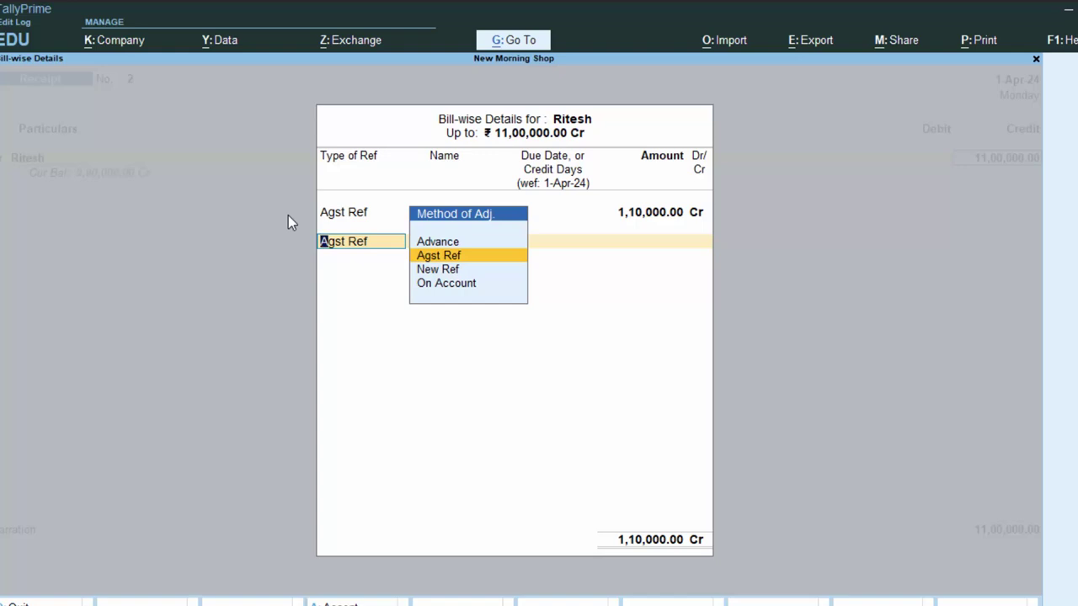
{"action": "key", "text": "Down"}
{"action": "key", "text": "Return"}
{"action": "key", "text": "Return"}
{"action": "key", "text": "Return"}
{"action": "key", "text": "Return"}
{"action": "key", "text": "Return"}
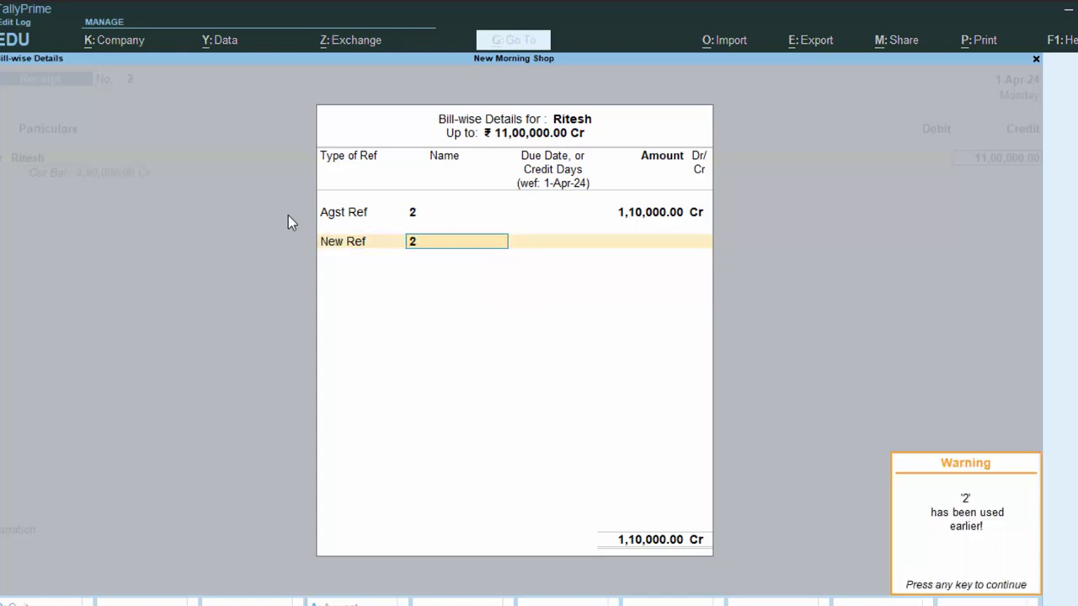
{"action": "key", "text": "Return"}
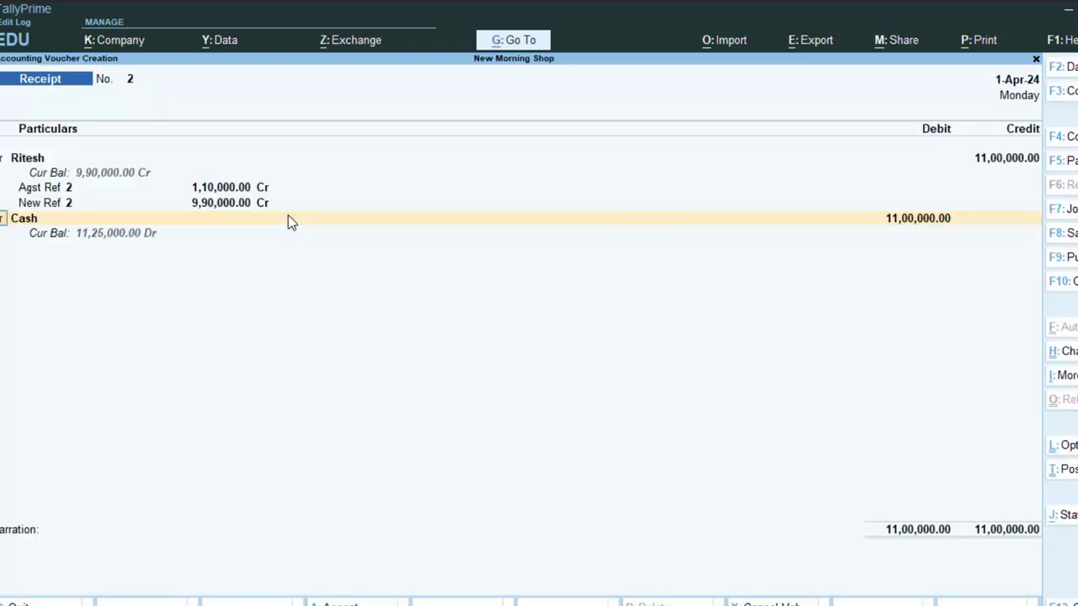
Step: Save the receipt voucher without a narration
{"action": "key", "text": "Return"}
{"action": "key", "text": "Return"}
{"action": "key", "text": "Return"}
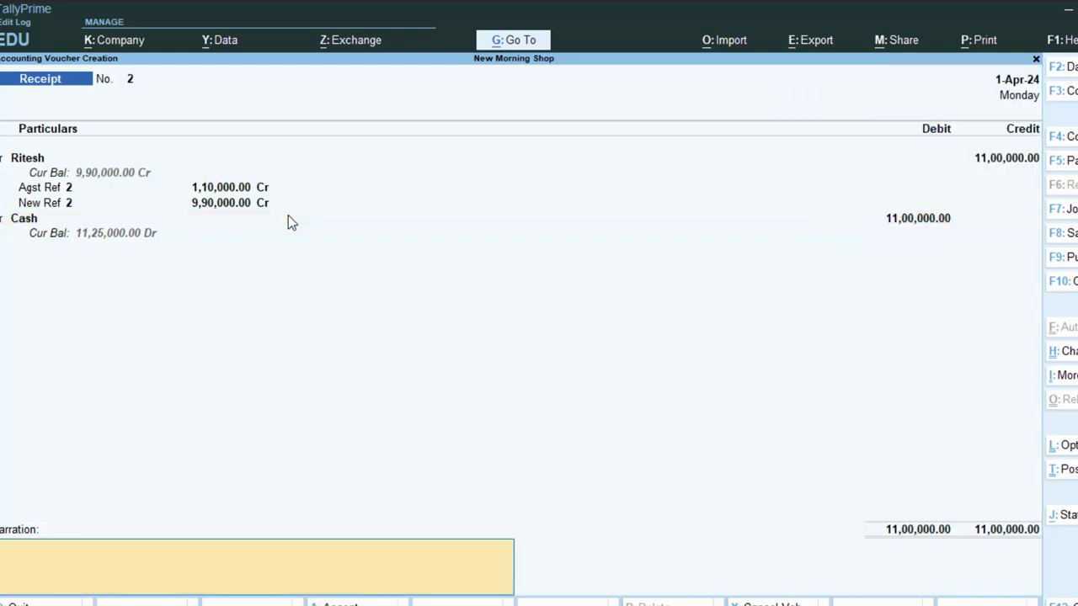
{"action": "key", "text": "Return"}
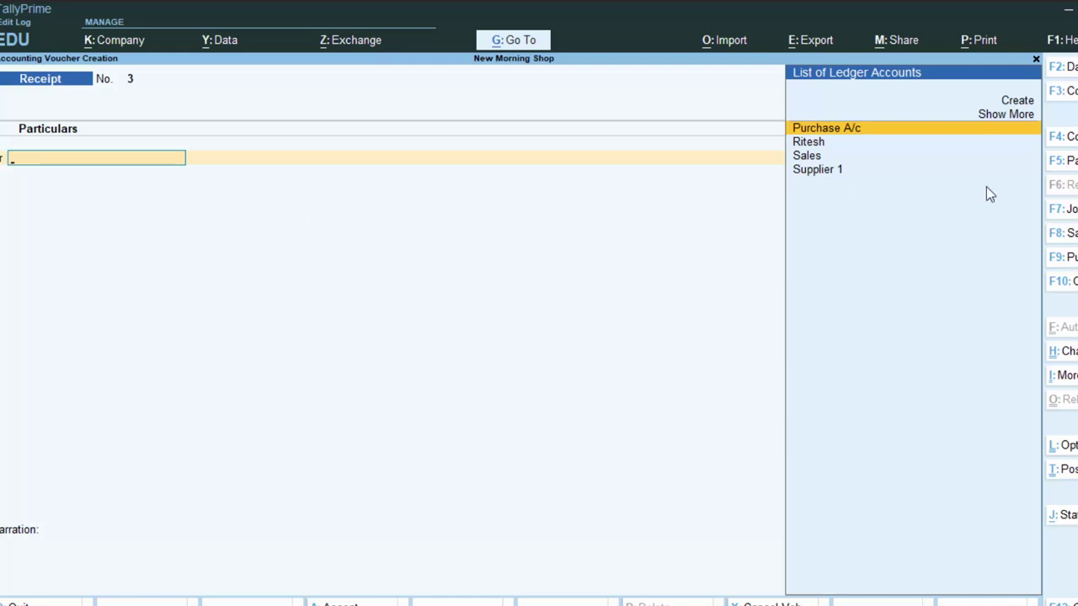
Step: Start a payment voucher and debit Supplier 1 with 1,40,000
{"action": "left_click", "coordinate": [1066, 162]}
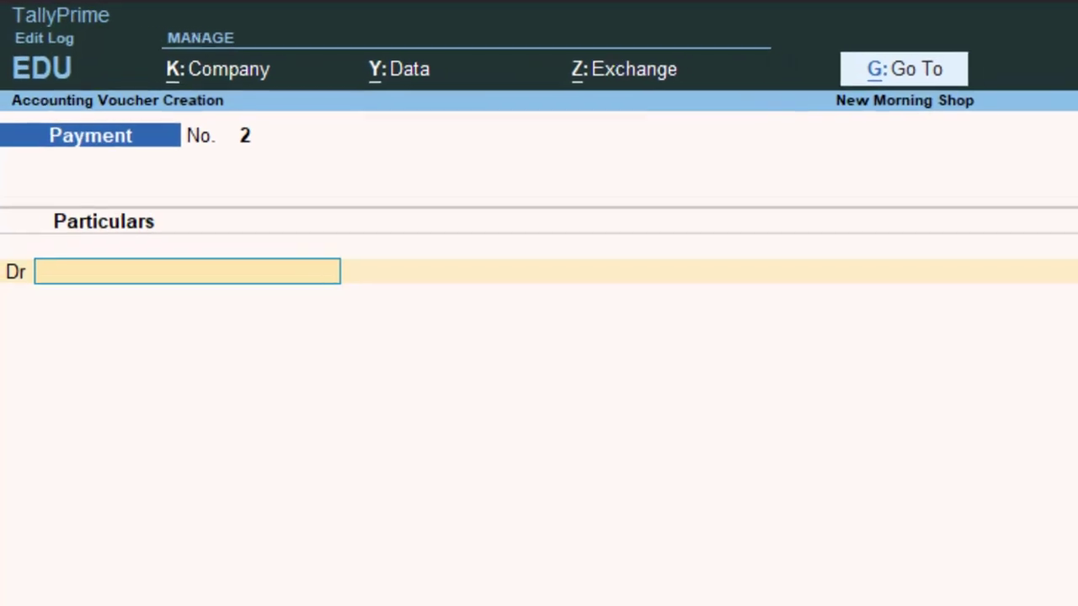
{"action": "left_click", "coordinate": [965, 196]}
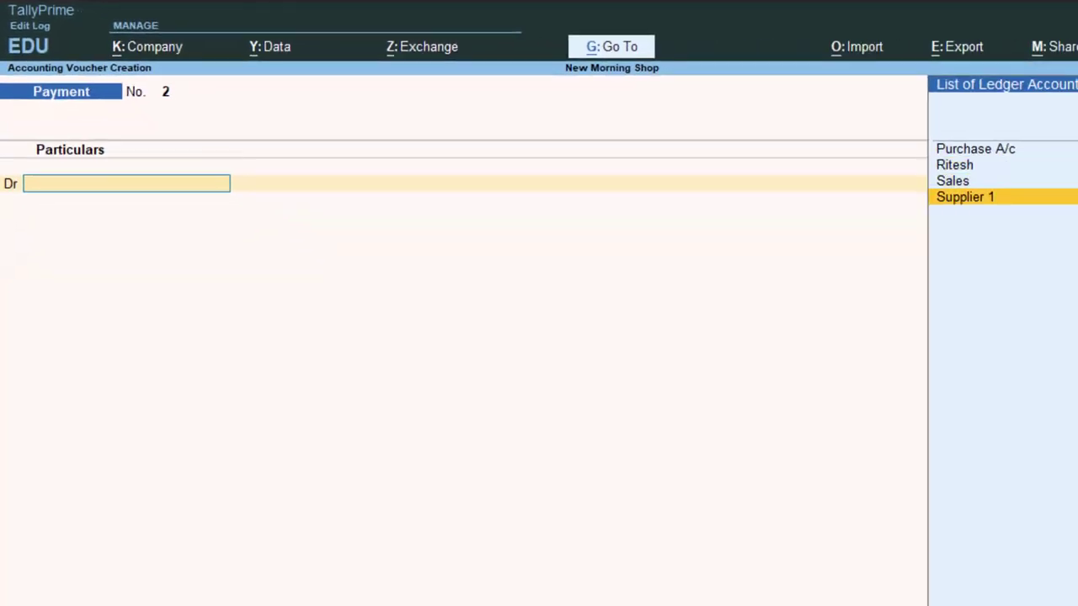
{"action": "key", "text": "Return"}
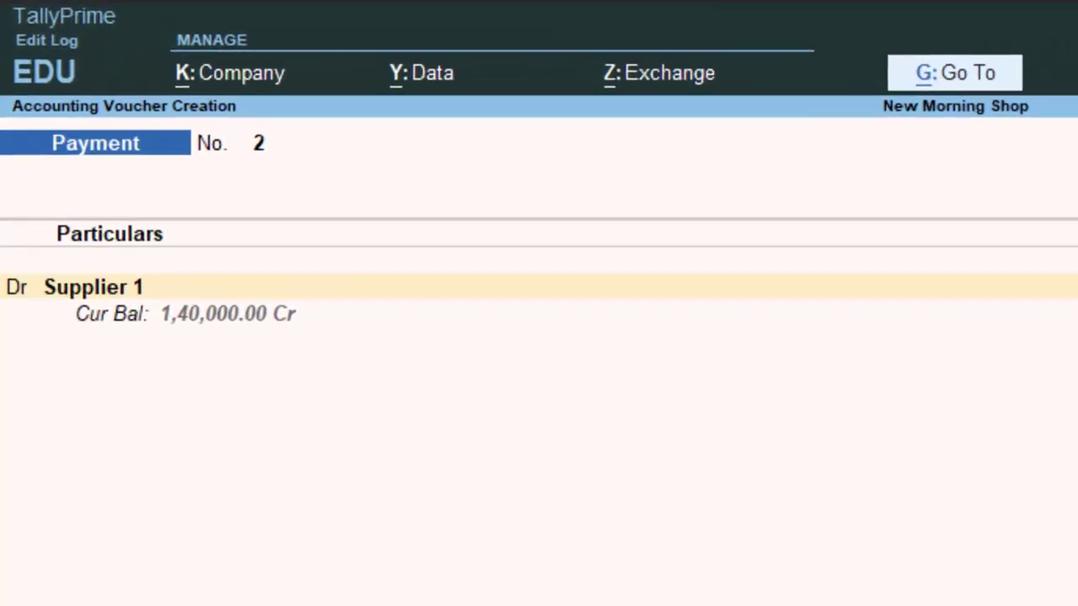
{"action": "type", "text": "1"}
{"action": "type", "text": "4000"}
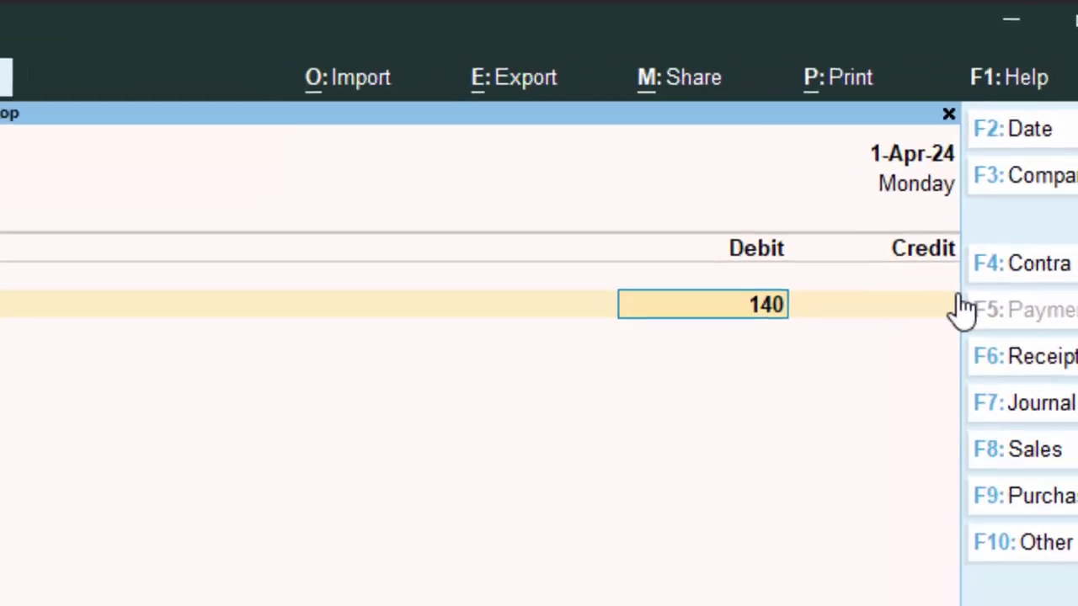
{"action": "type", "text": "0"}
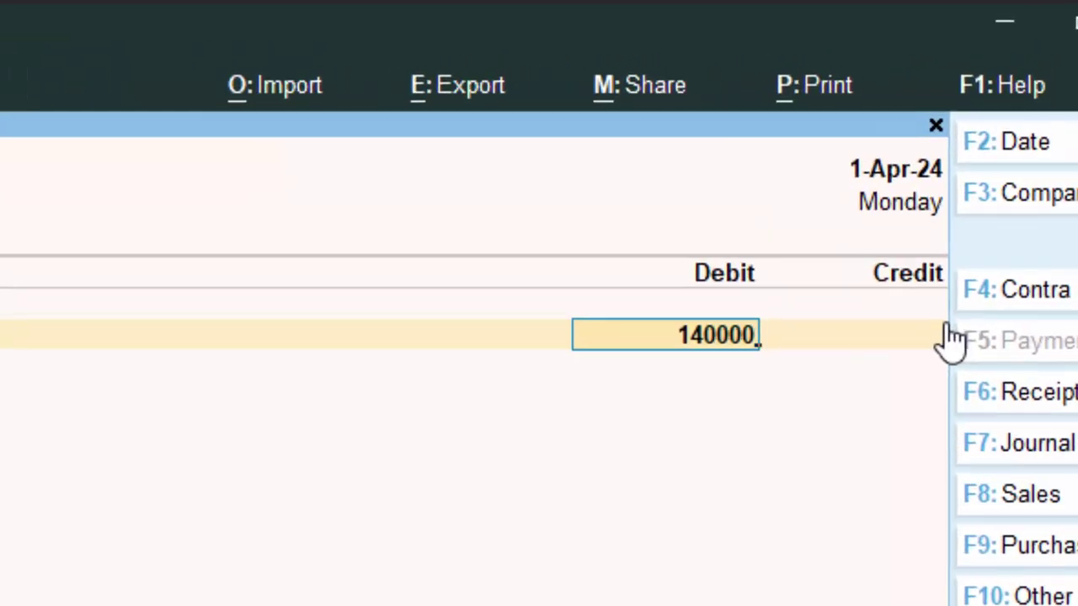
{"action": "key", "text": "Return"}
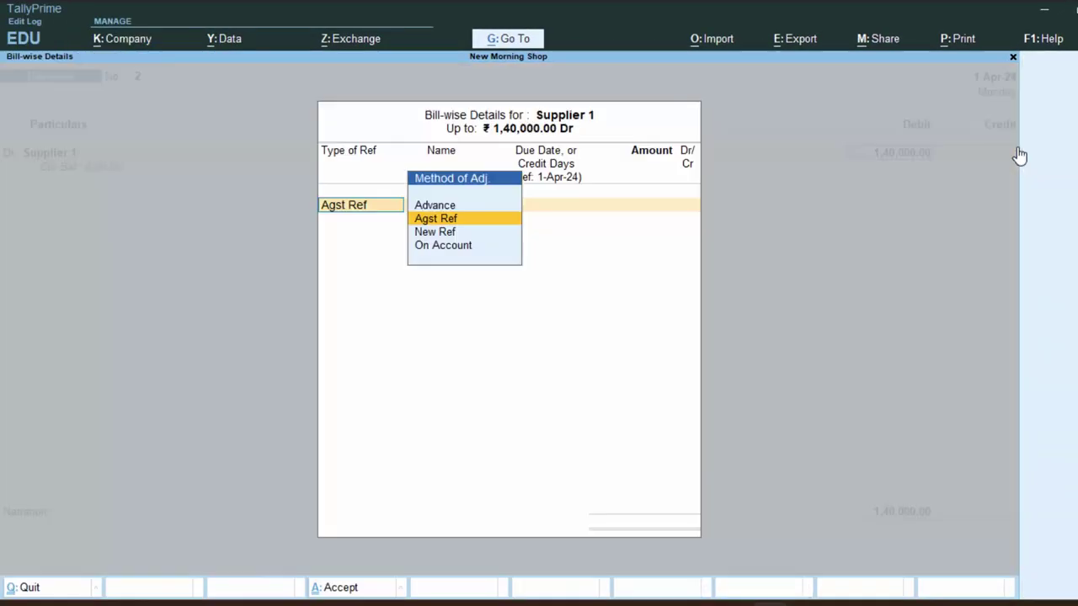
Step: Allocate the 1,40,000 payment as Agst Ref to bill 334 and credit Cash with the same amount
{"action": "key", "text": "Return"}
{"action": "key", "text": "Return"}
{"action": "key", "text": "Return"}
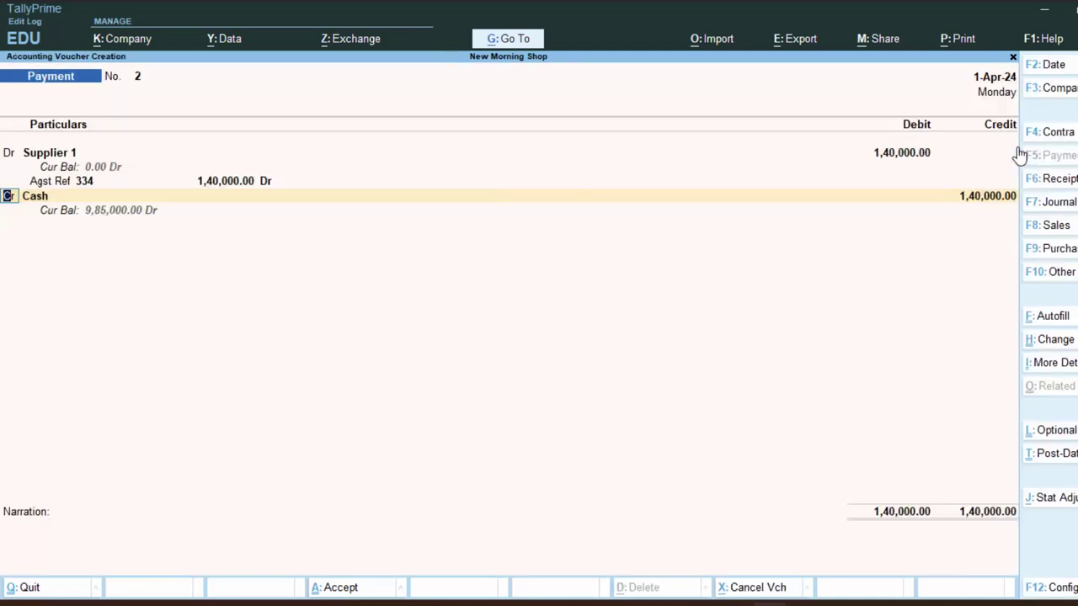
Step: Save the payment voucher to Supplier 1 without a narration
{"action": "key", "text": "Return"}
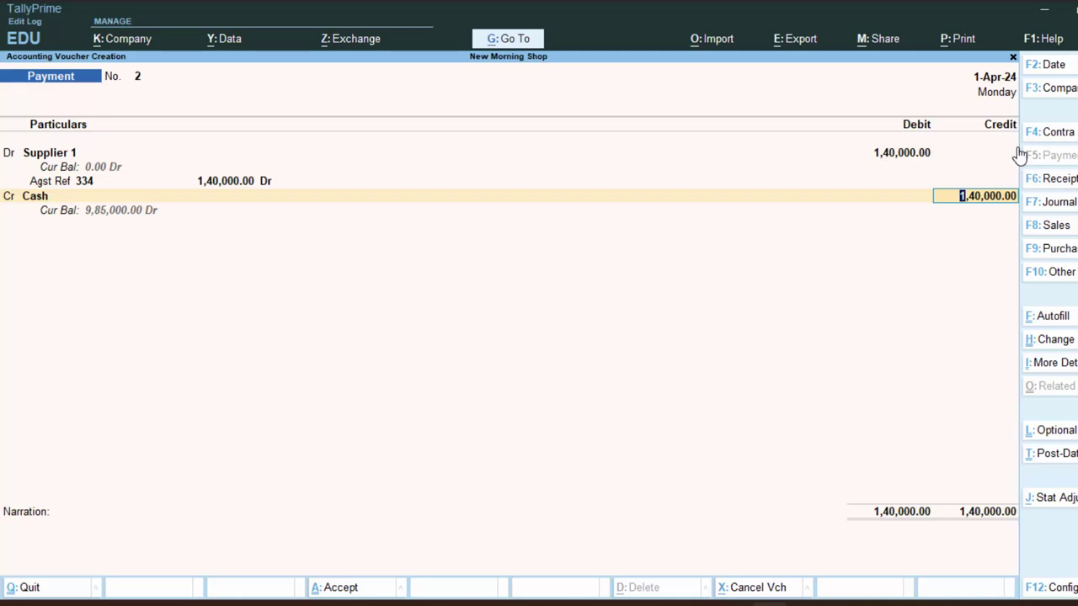
{"action": "key", "text": "Return"}
{"action": "key", "text": "Return"}
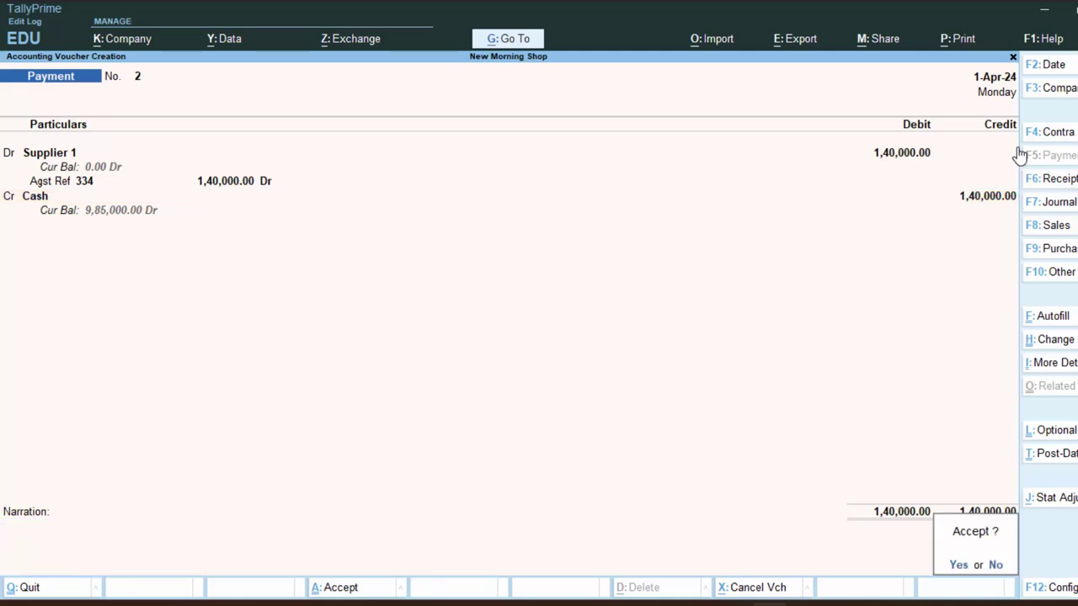
{"action": "key", "text": "Return"}
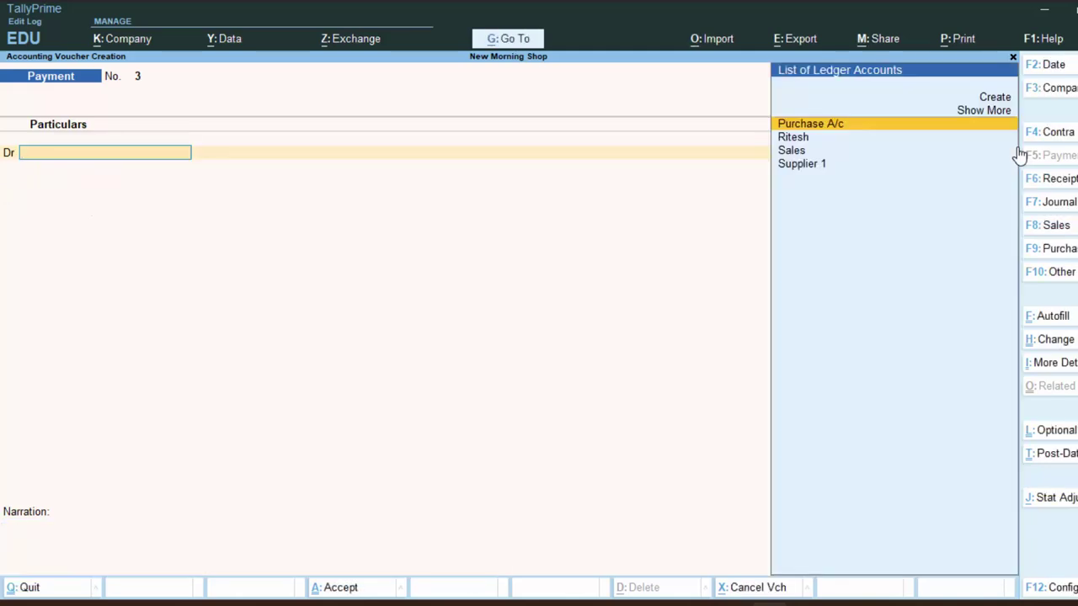